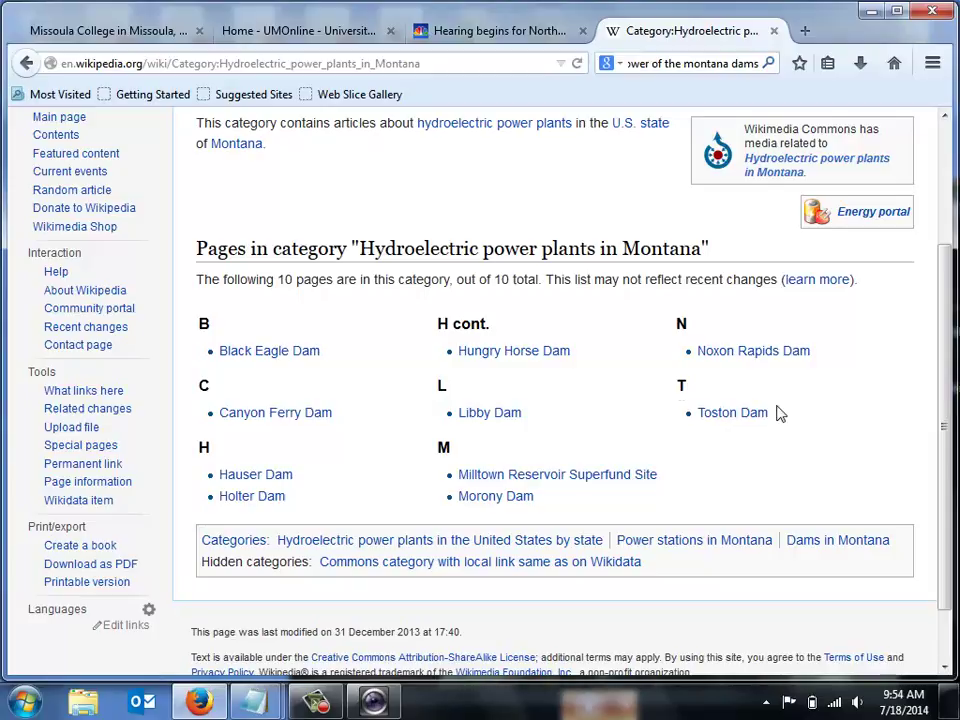
- Open the Hungry Horse Dam article and highlight the annual generation figure in its power station data
click(536, 355)
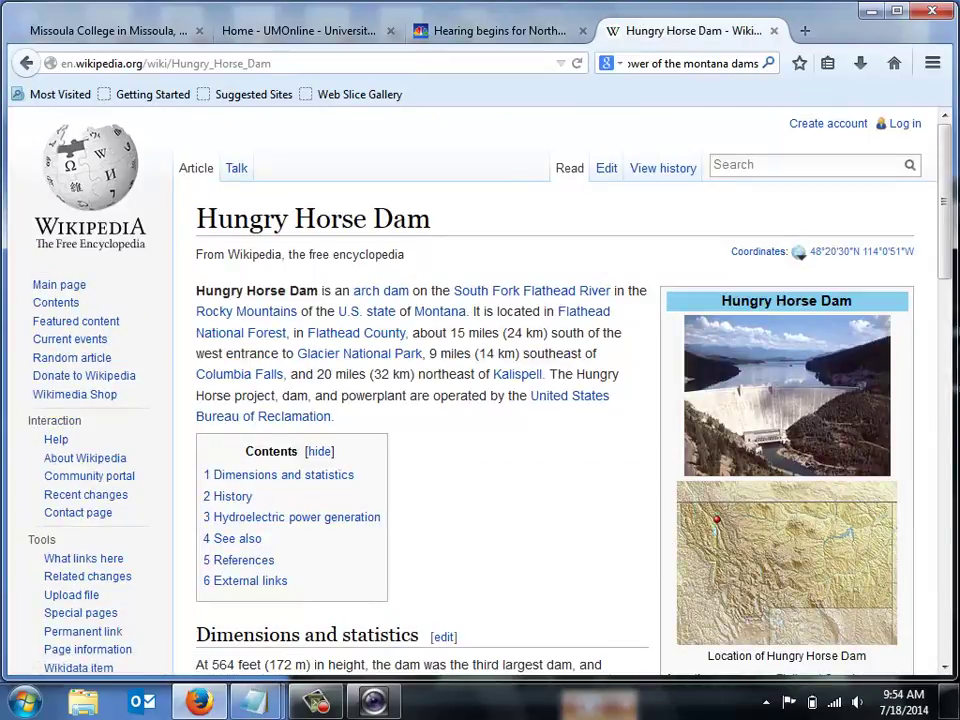
drag(953, 262, 955, 403)
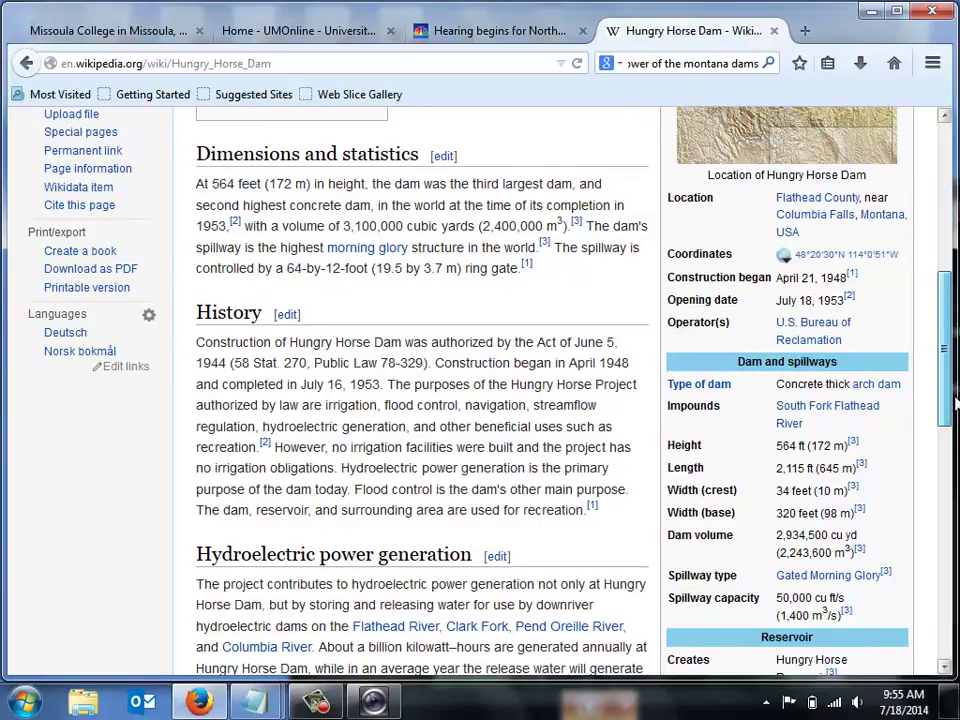
drag(955, 403, 955, 502)
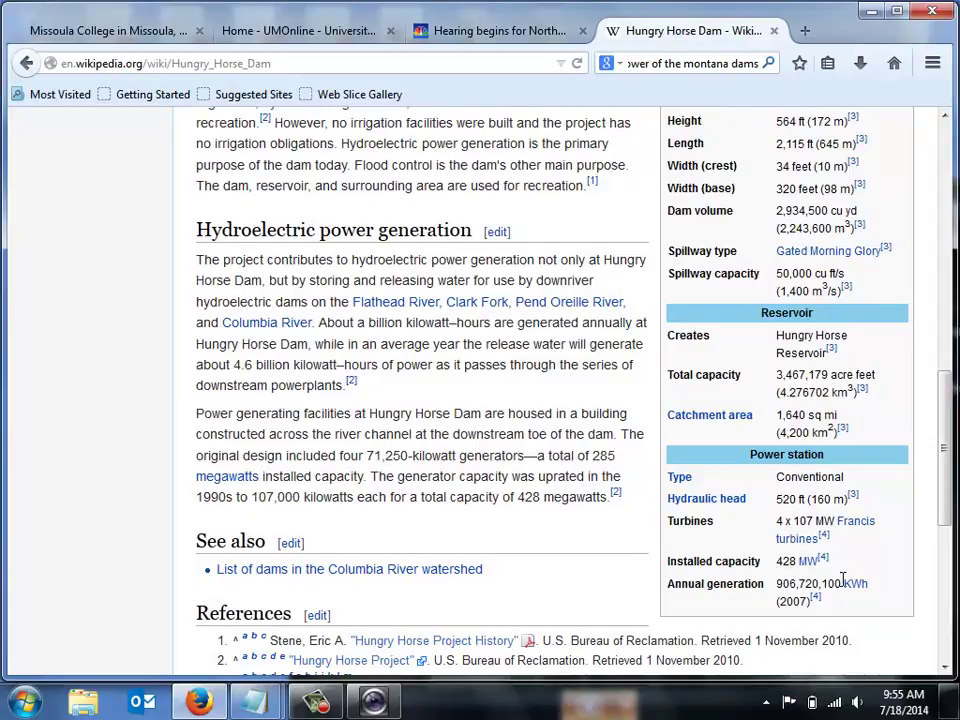
drag(839, 587, 784, 588)
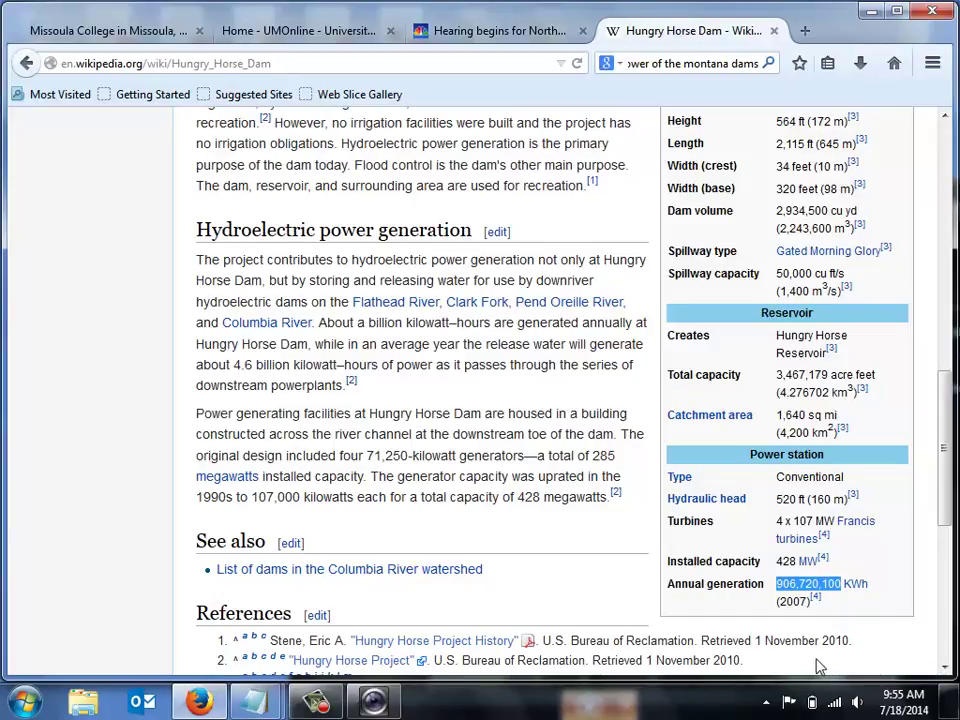
- Open a blank Excel 2013 workbook and resize and move its window so the article's power station figures stay readable beside it
click(25, 701)
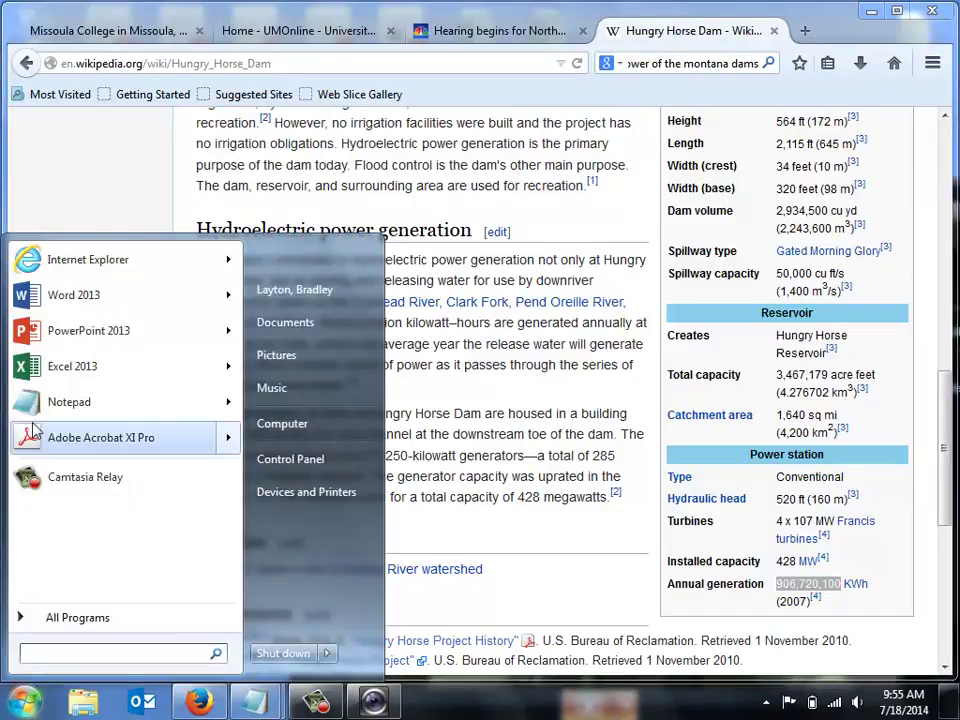
click(100, 368)
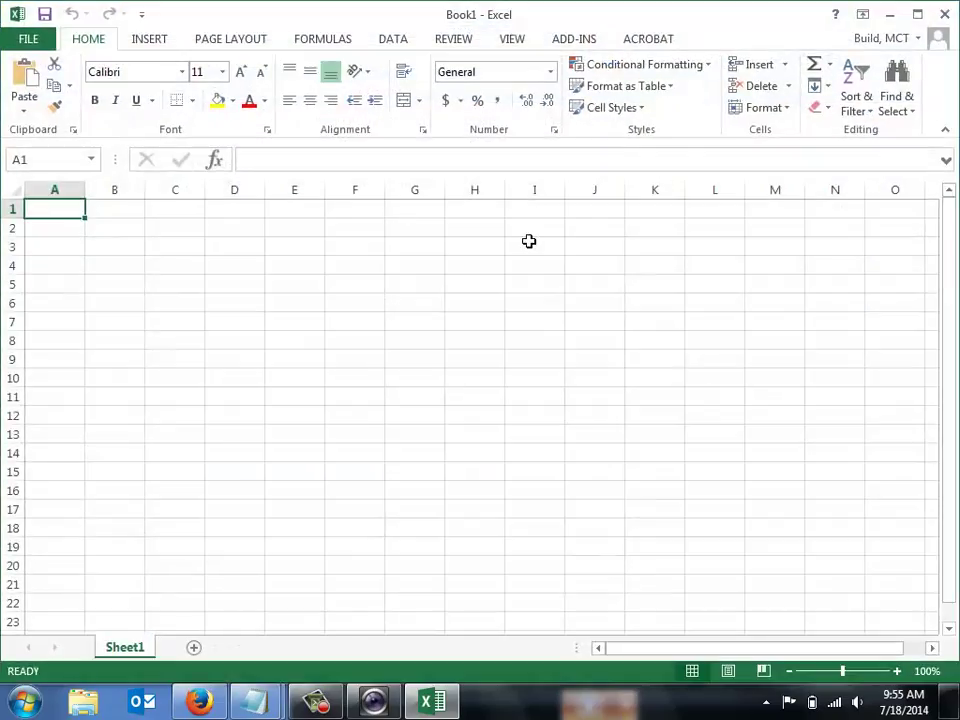
click(917, 14)
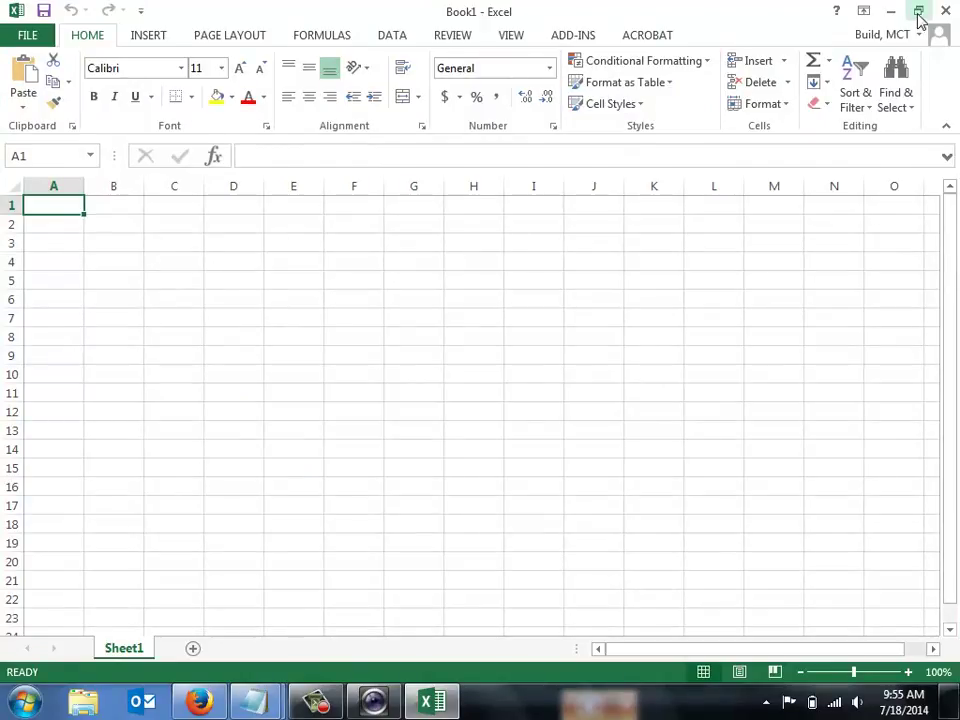
click(918, 14)
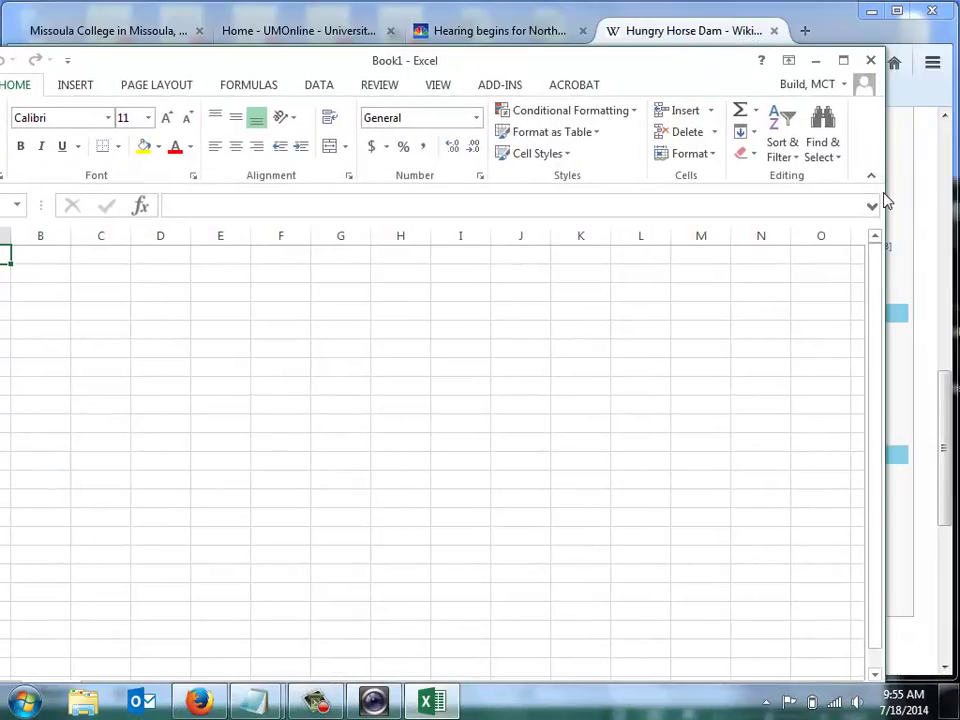
drag(888, 201, 570, 206)
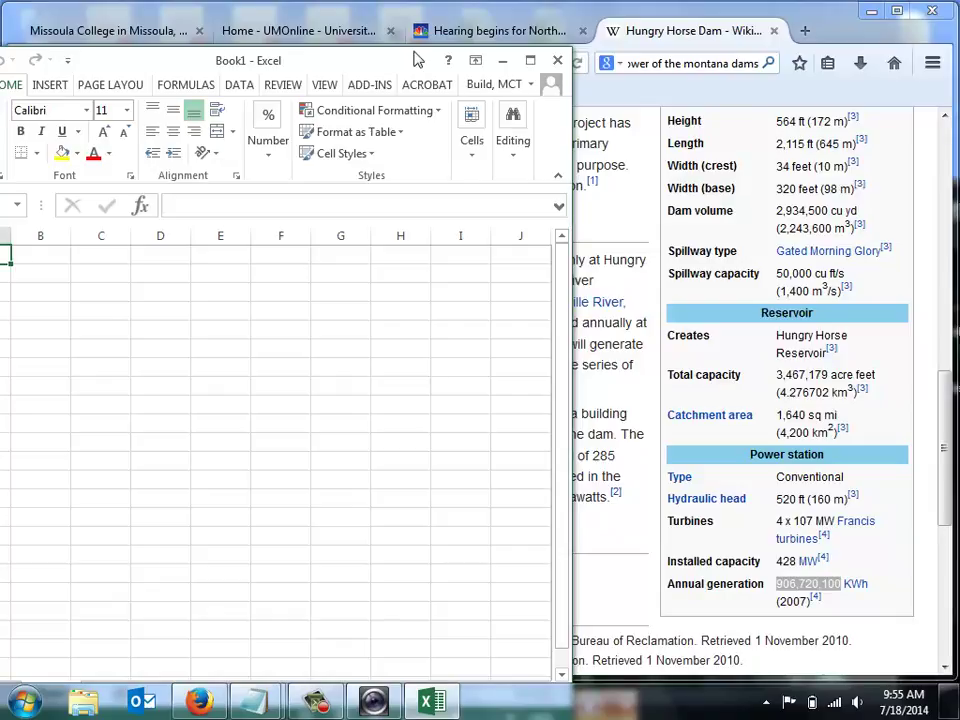
drag(413, 48, 539, 181)
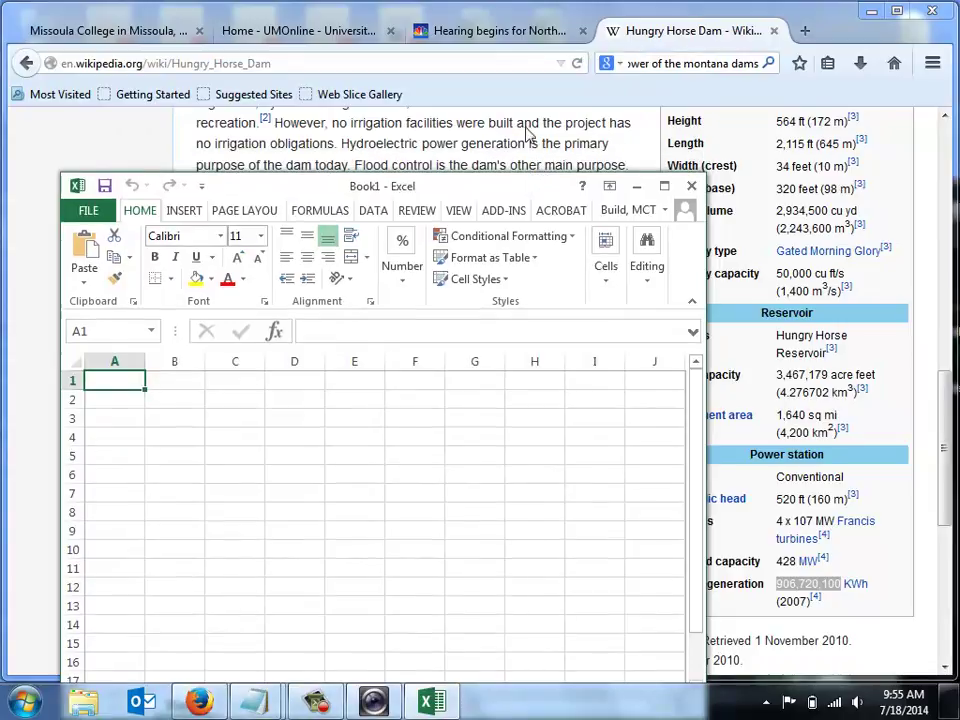
drag(529, 138, 525, 81)
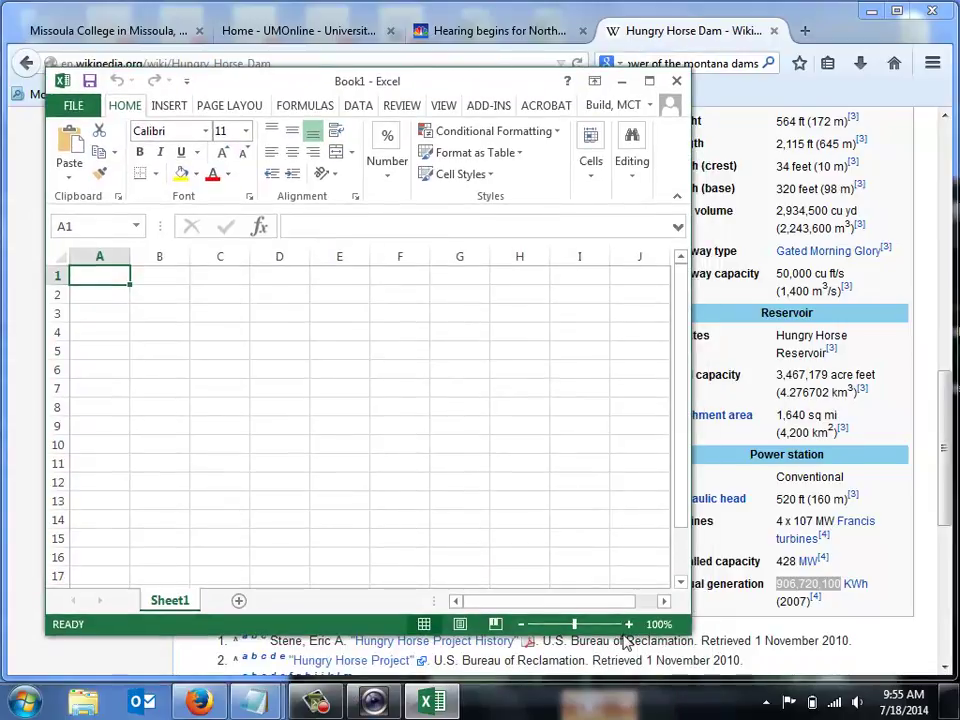
- Enter 907 in cell B3 and the unit heading kWh above it in B2
click(628, 624)
click(628, 624)
click(628, 624)
click(628, 624)
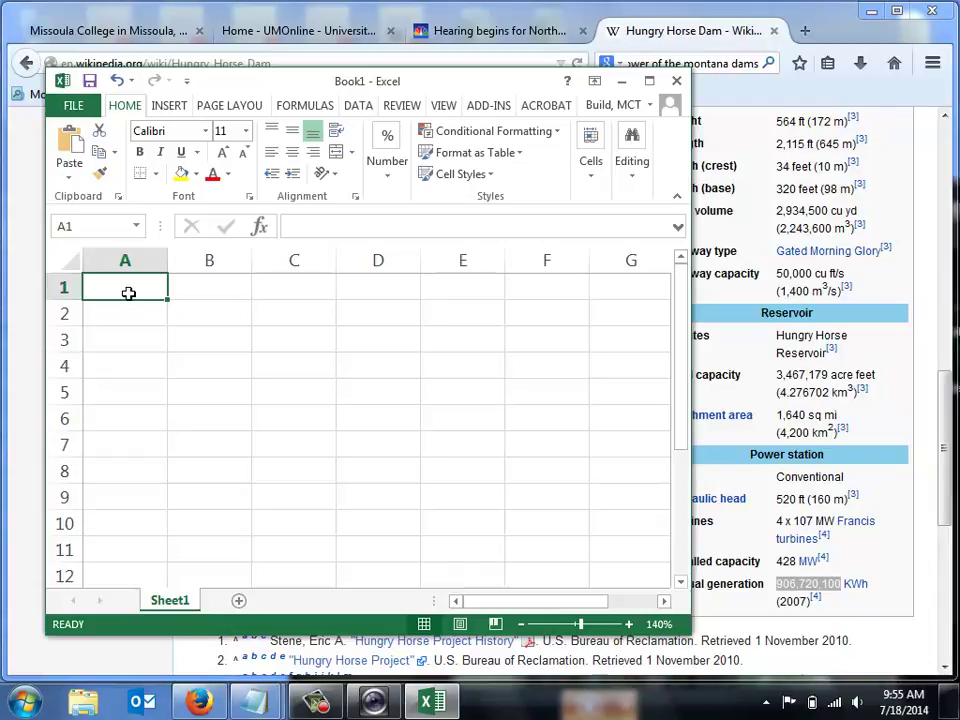
click(196, 342)
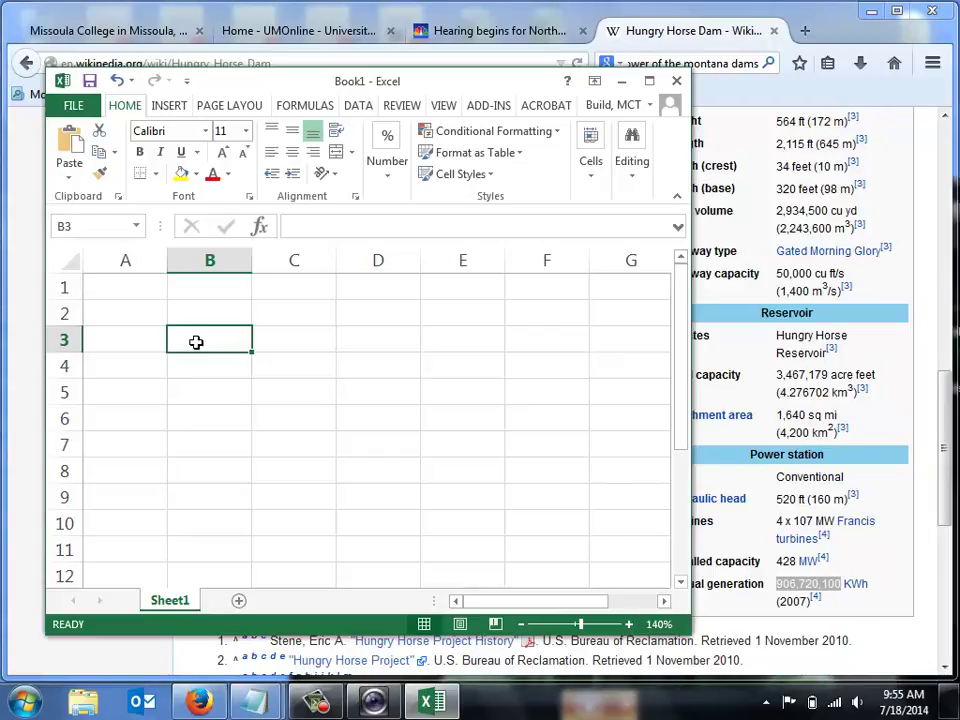
text(907)
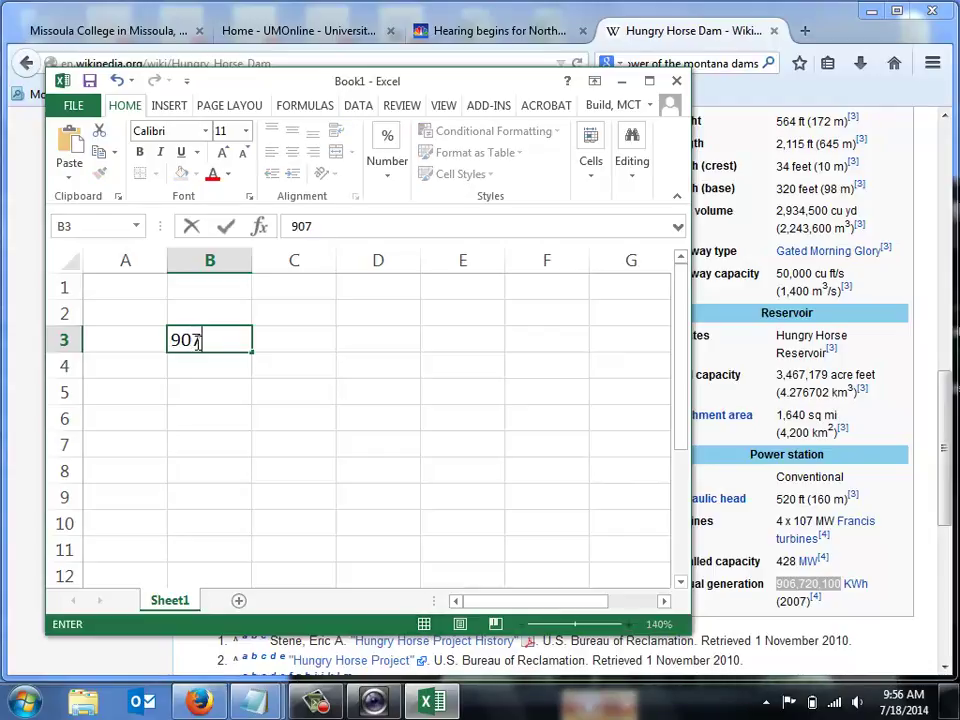
key(Up)
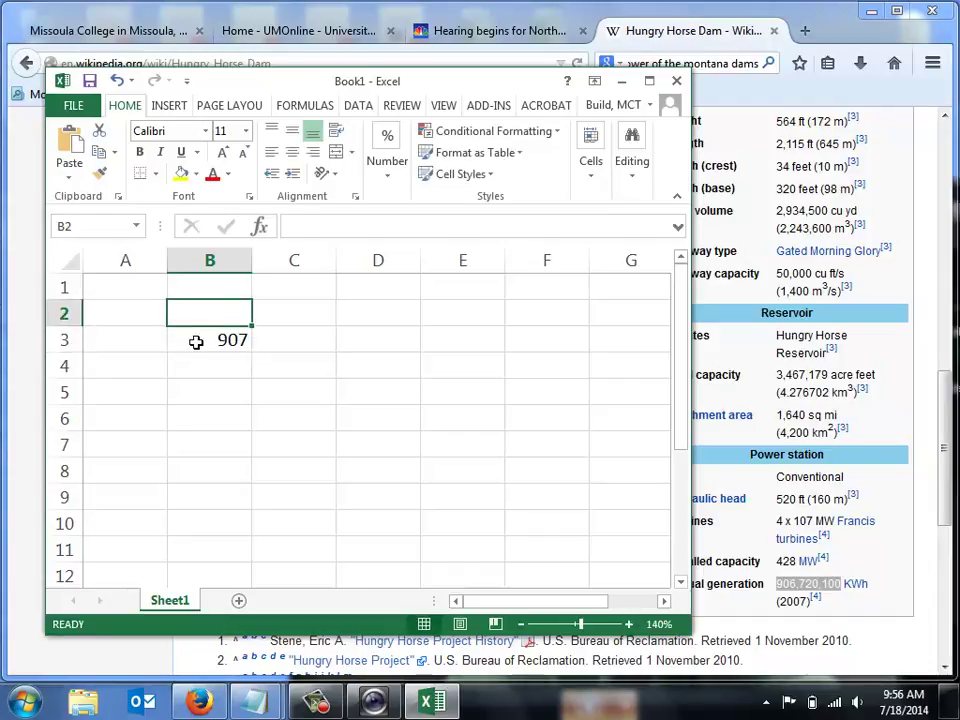
text(kWh)
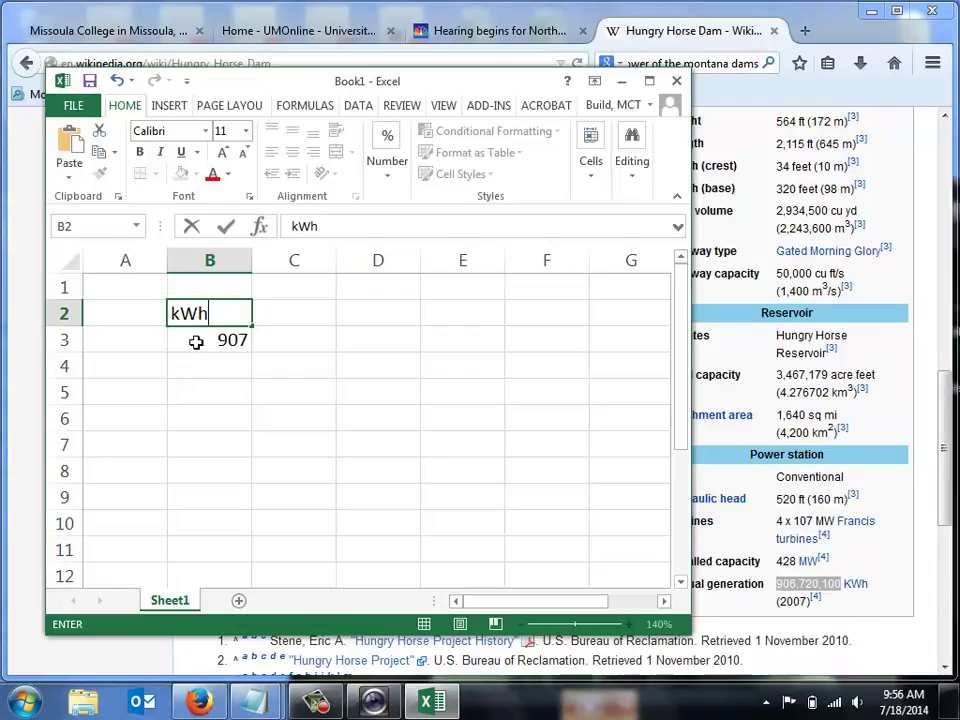
key(Return)
key(Up)
key(Down)
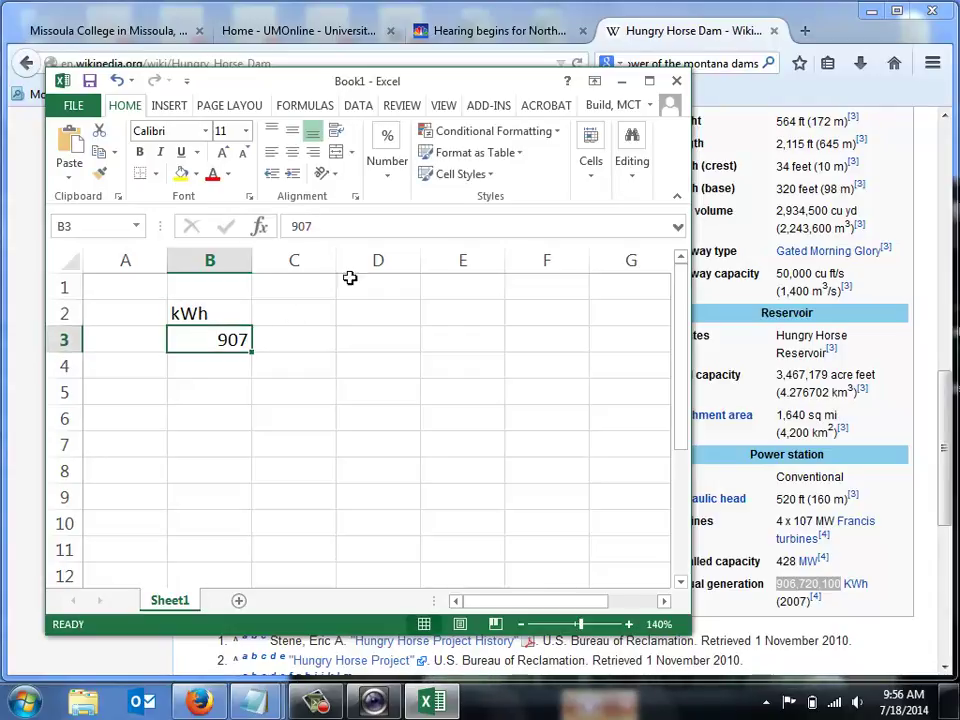
- Extend the value in cell B3 to 907000000
click(370, 235)
text(000)
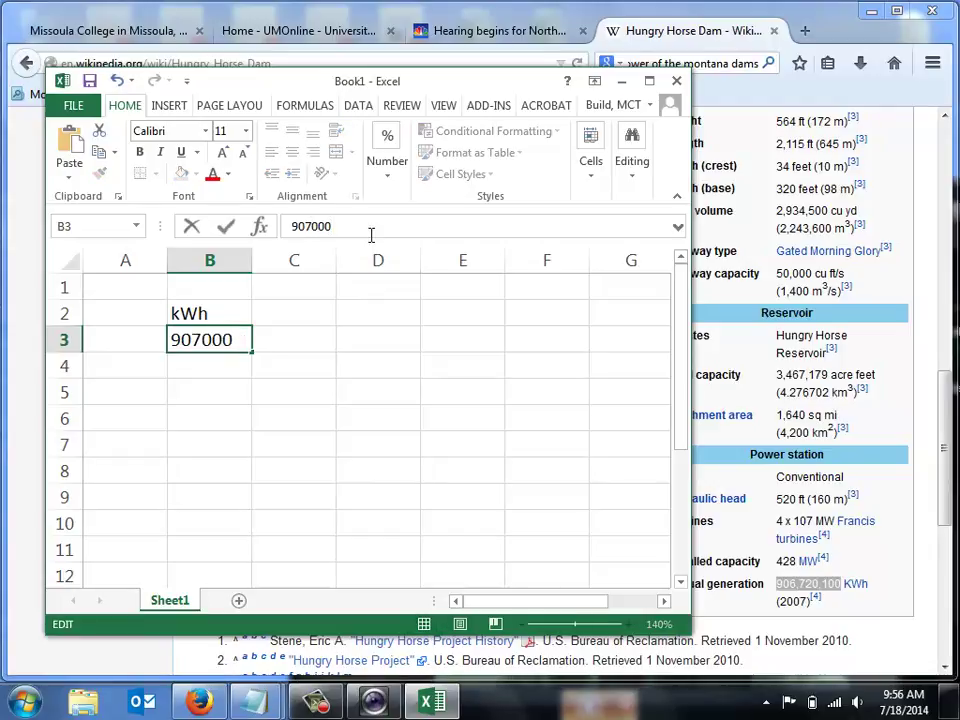
key(Return)
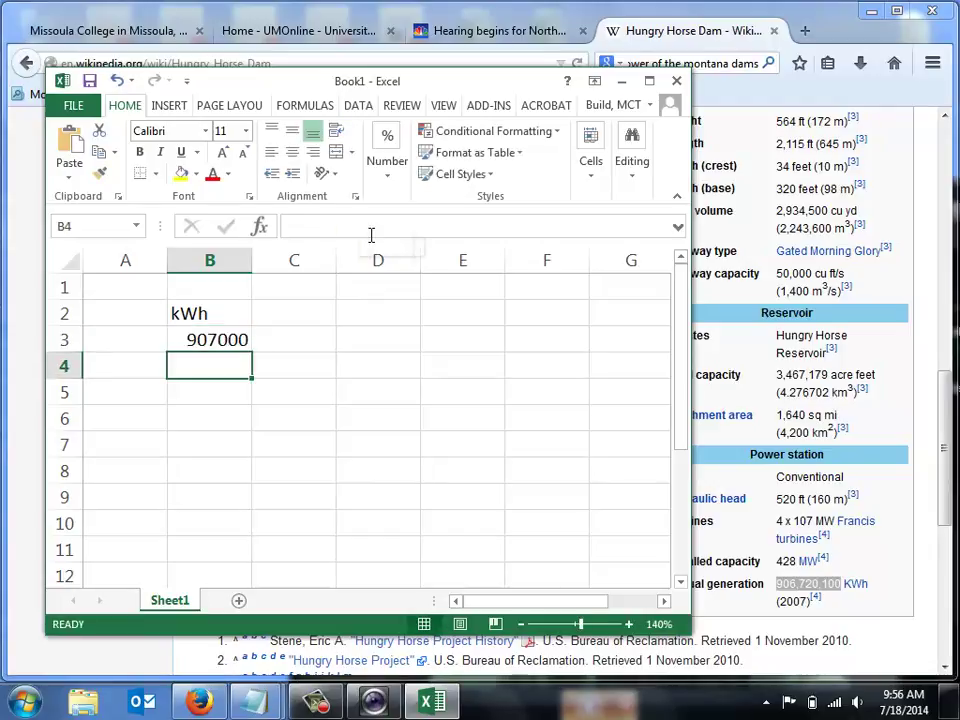
click(222, 339)
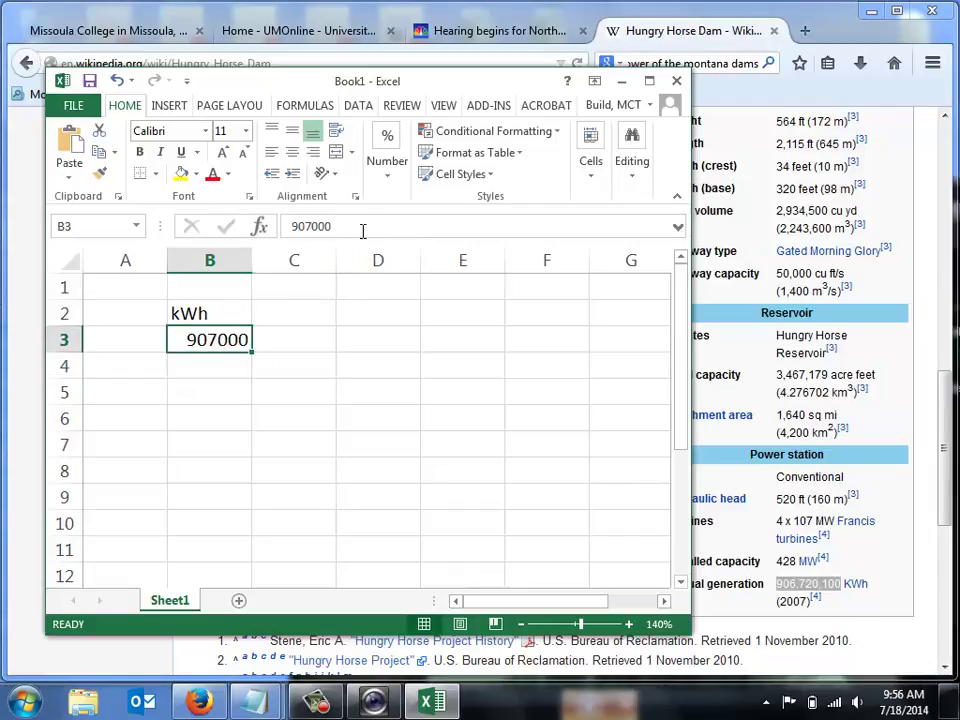
click(371, 226)
text(00)
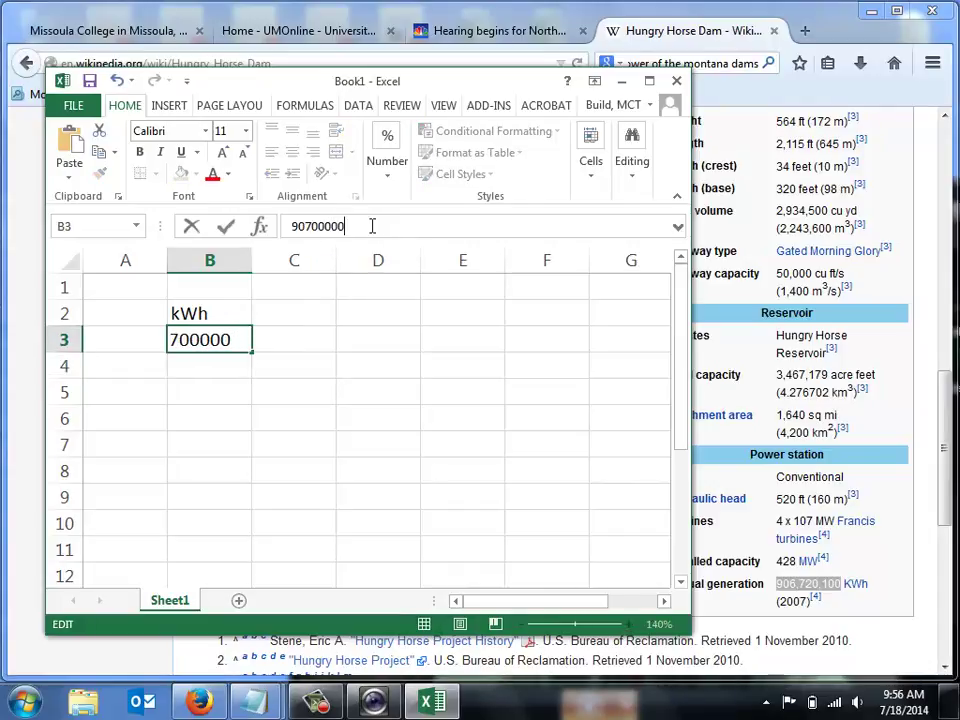
text(0)
key(Return)
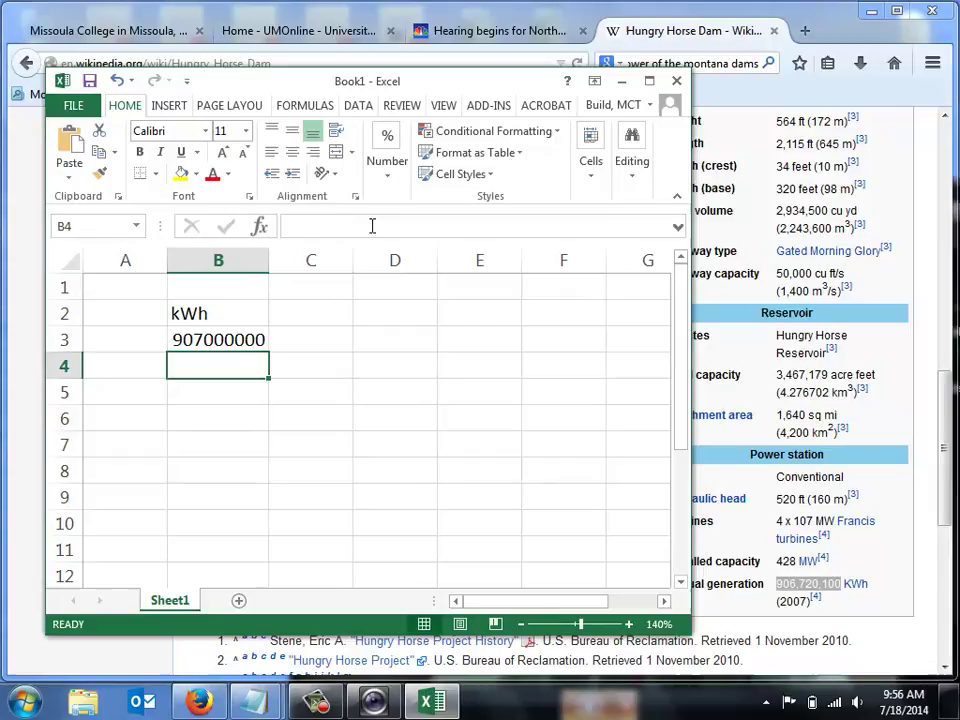
- Format cell B3 as a Number with 0 decimal places and a thousands separator, and autofit column B to its contents
click(232, 341)
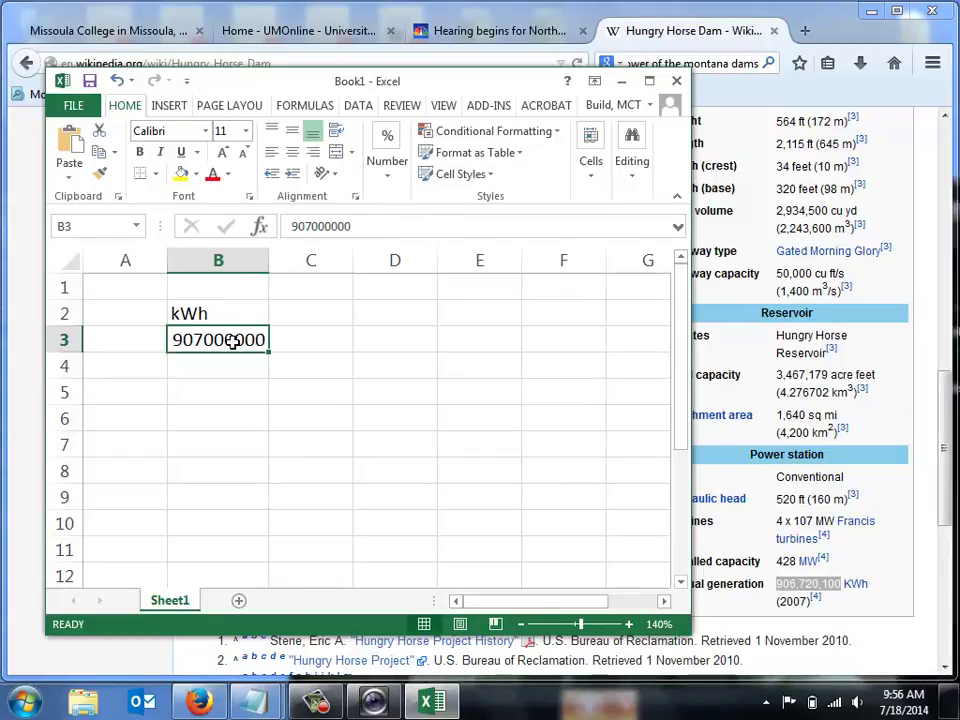
key(ctrl+1)
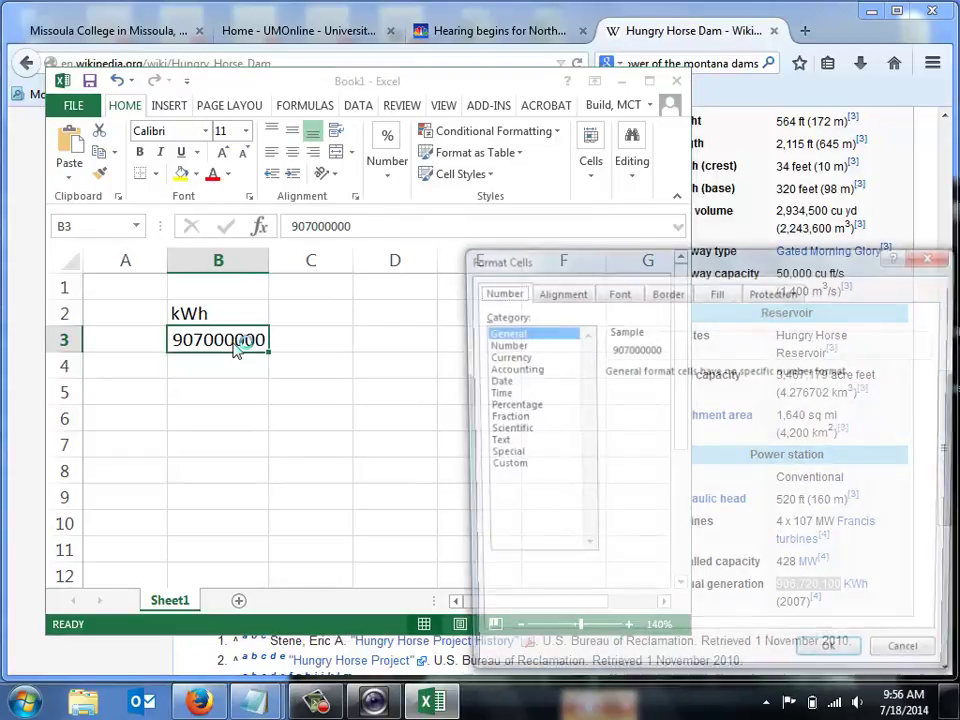
click(501, 344)
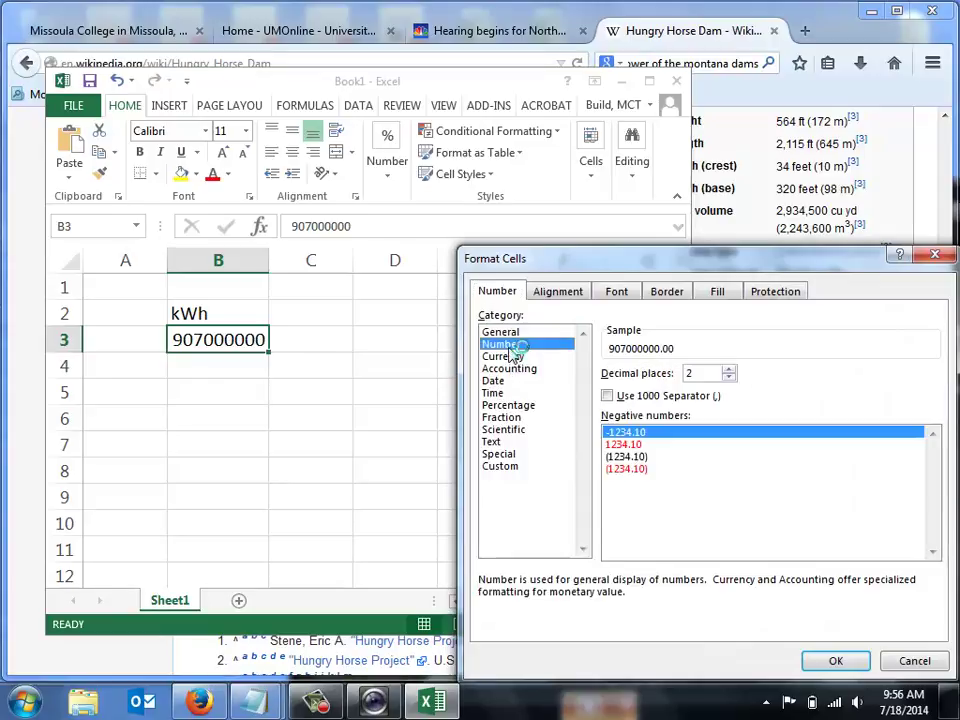
click(729, 378)
click(729, 378)
click(608, 396)
click(824, 662)
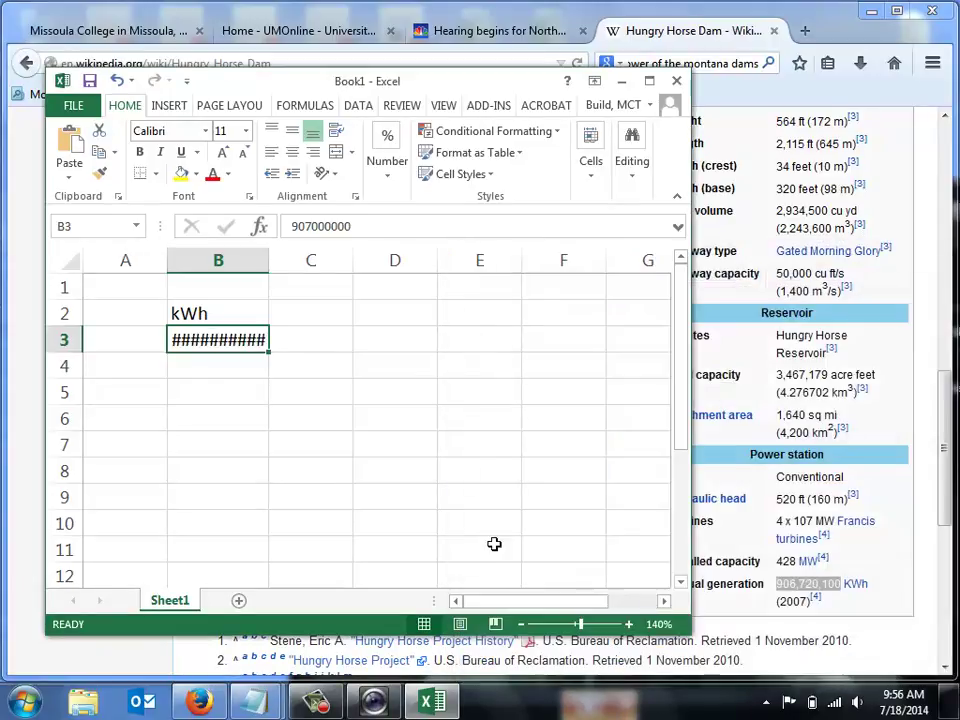
click(398, 430)
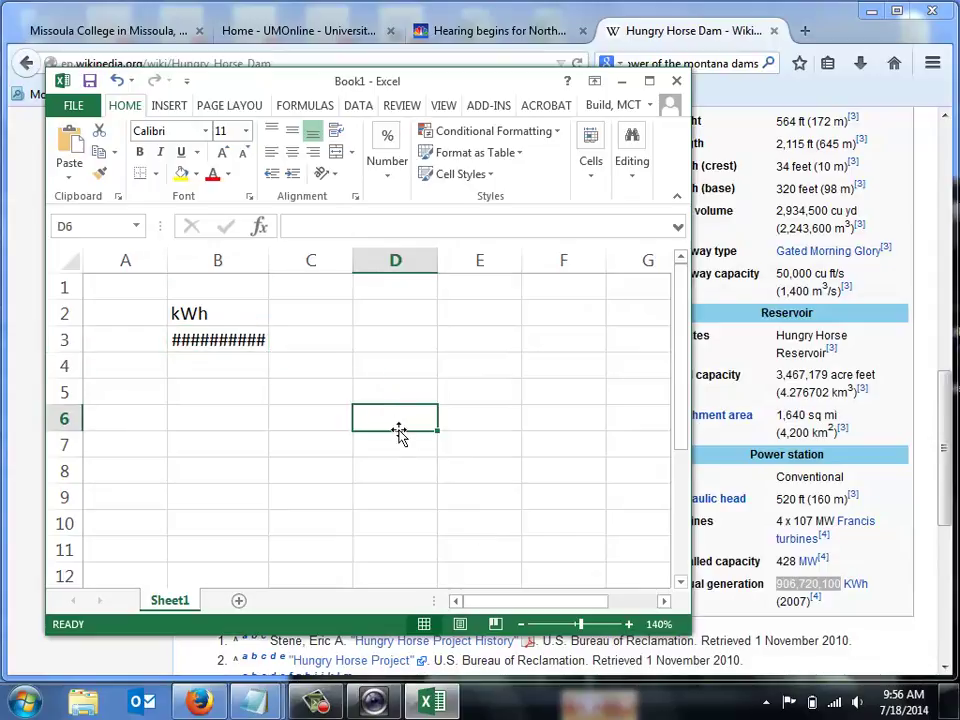
double_click(268, 261)
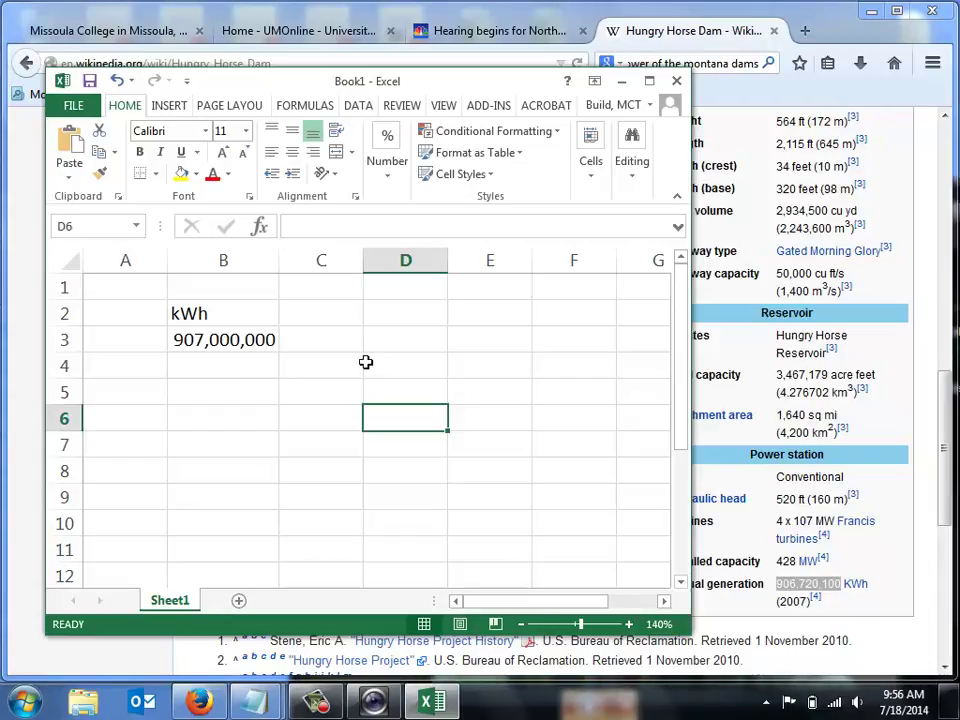
- Enter the heading MW in cell C2 and the dam's installed capacity of 428 in C3
click(323, 314)
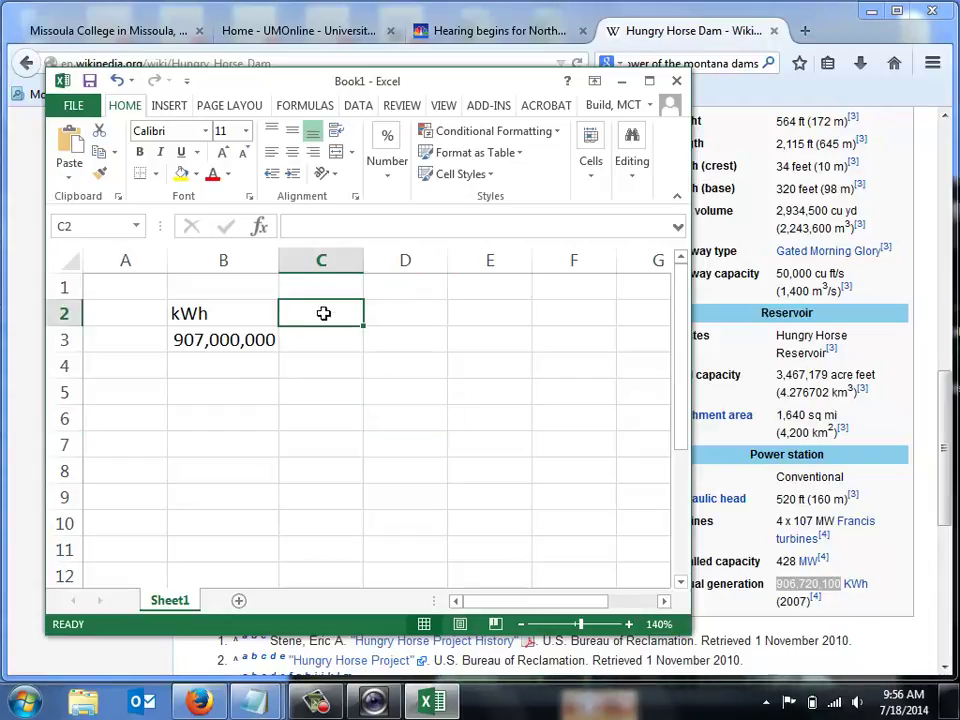
text(W)
key(BackSpace)
text(MW)
key(Return)
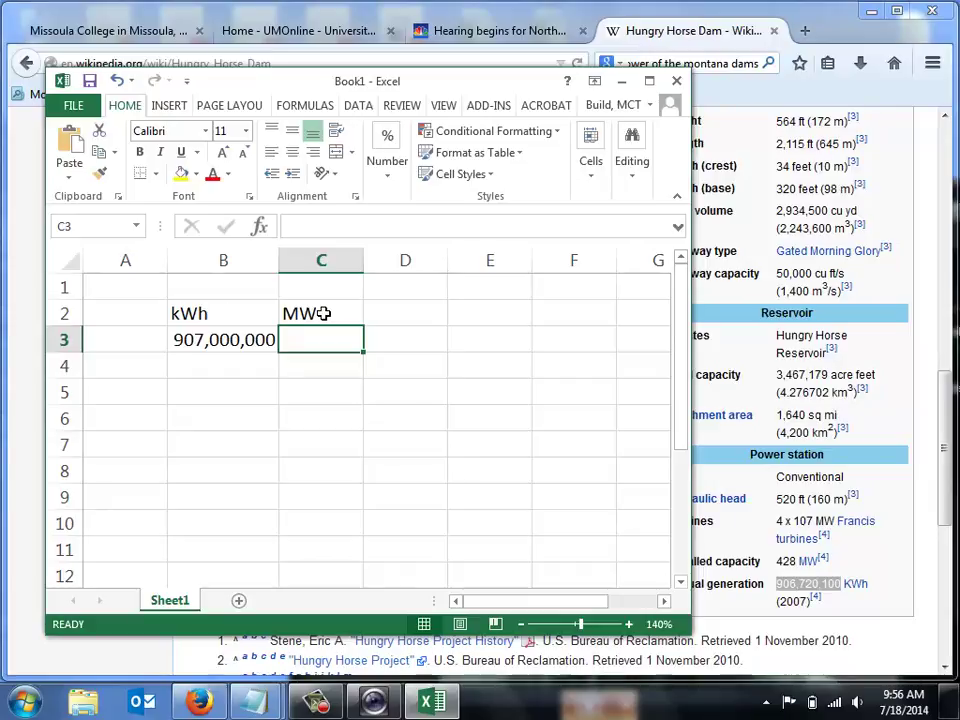
text(43)
key(BackSpace)
text(28)
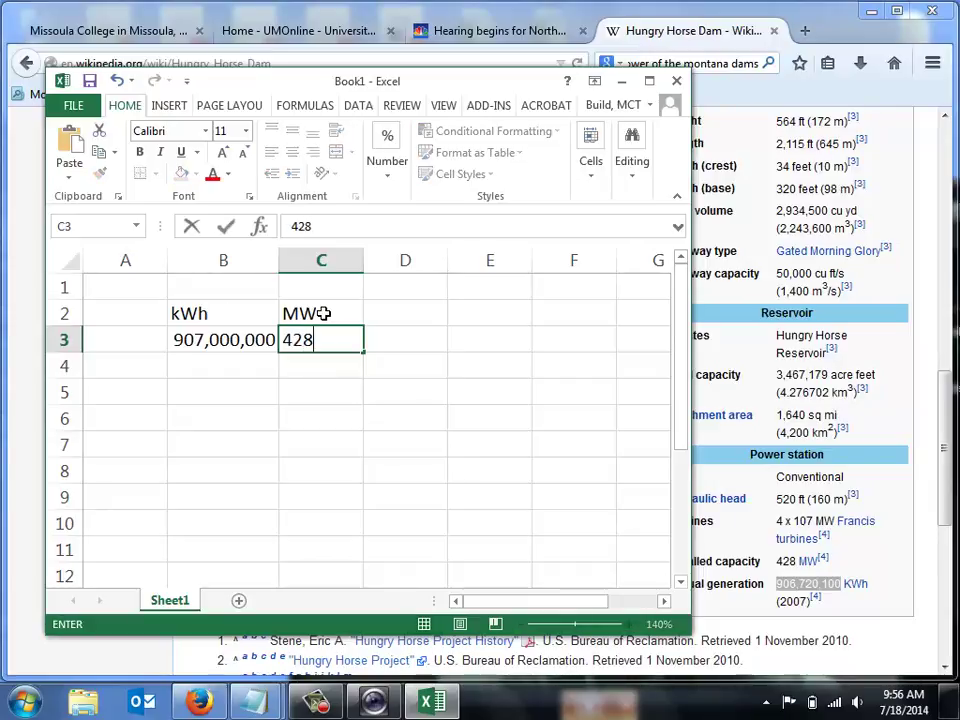
key(Return)
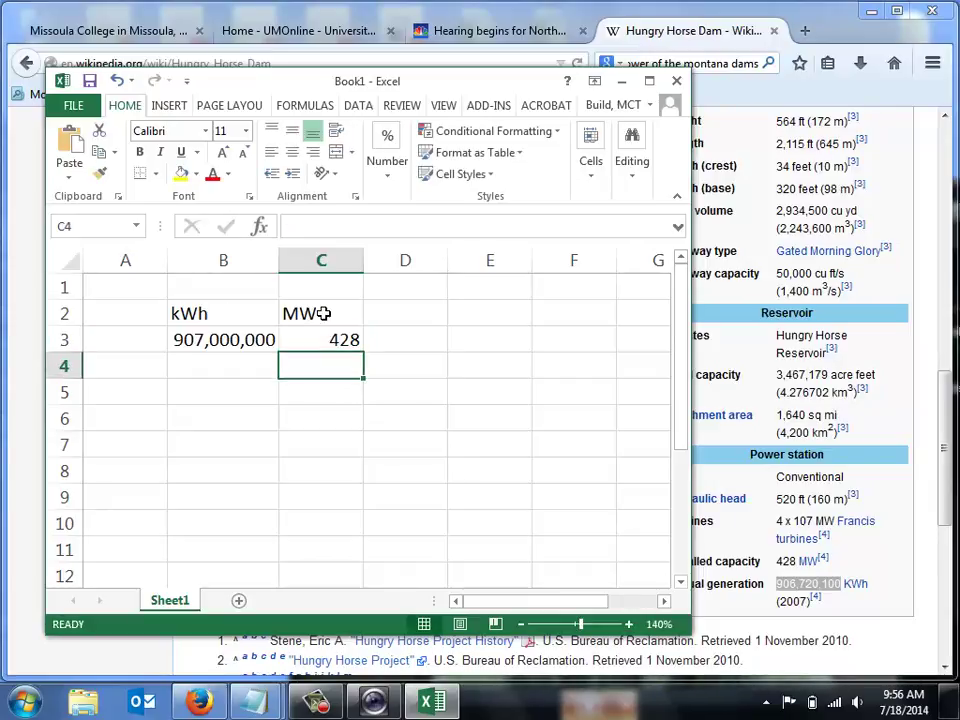
- Enter the label "ave P (2007)" in cell A6 and autofit column A to its contents
click(111, 420)
text(ave)
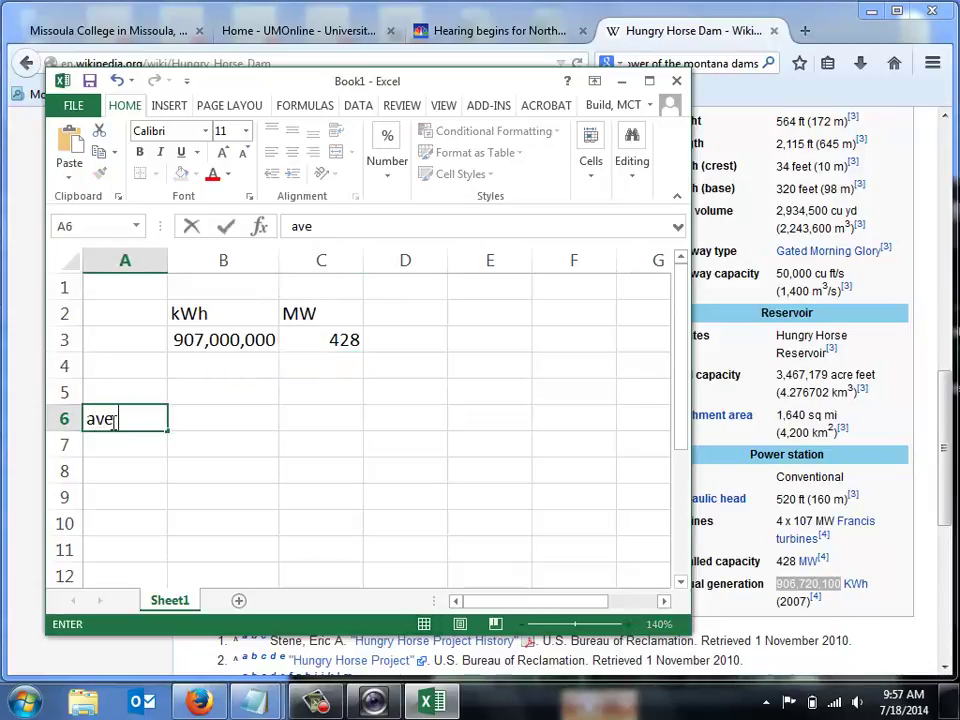
text( P (2007))
key(Return)
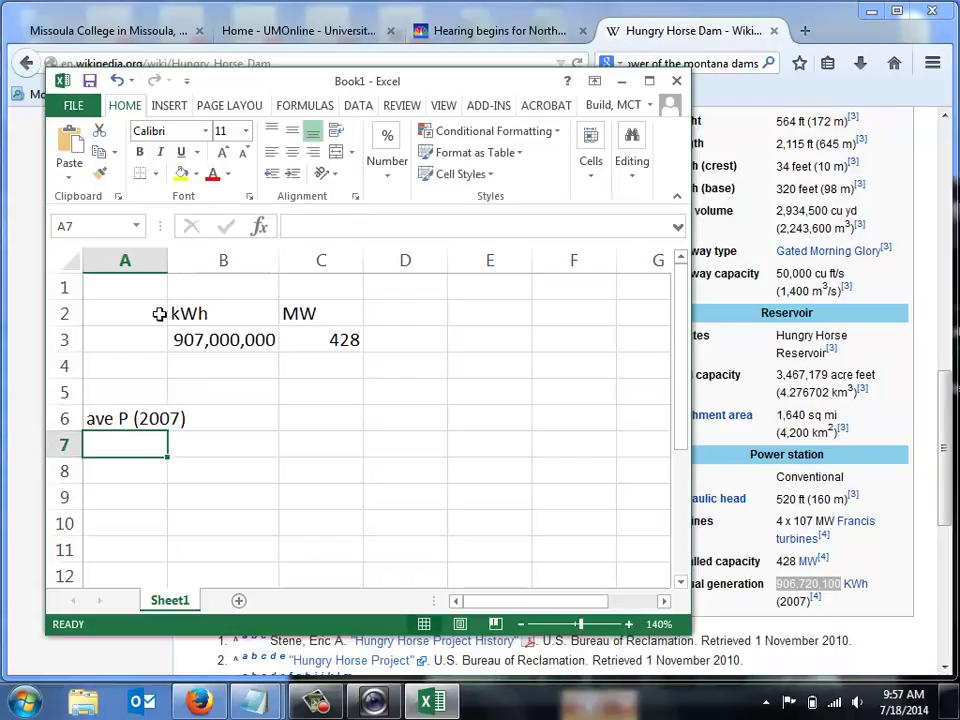
double_click(166, 258)
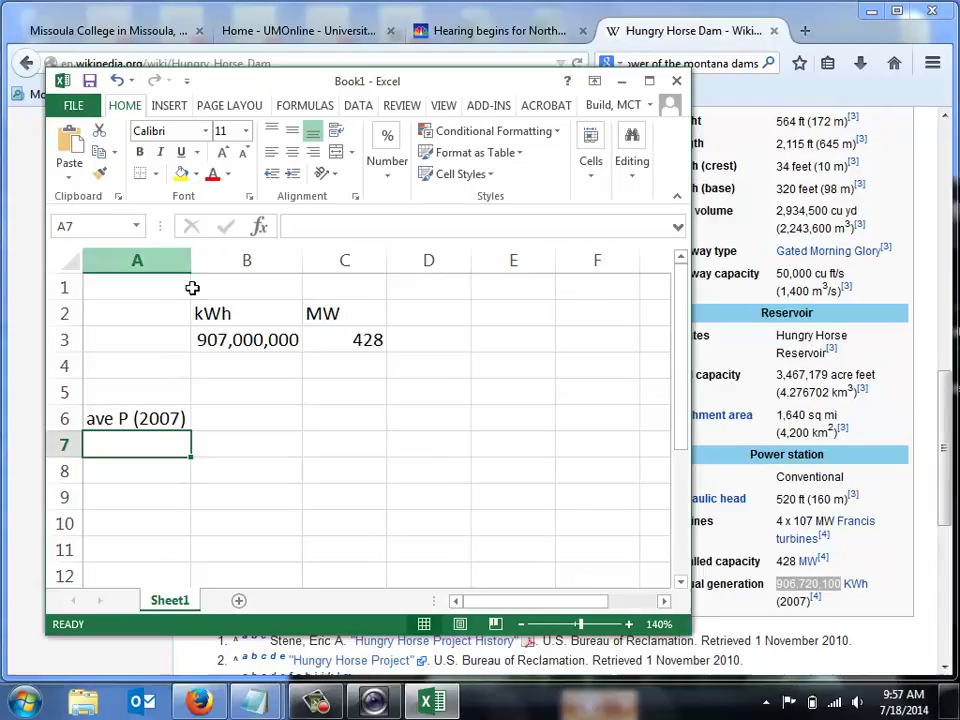
click(236, 420)
text(=)
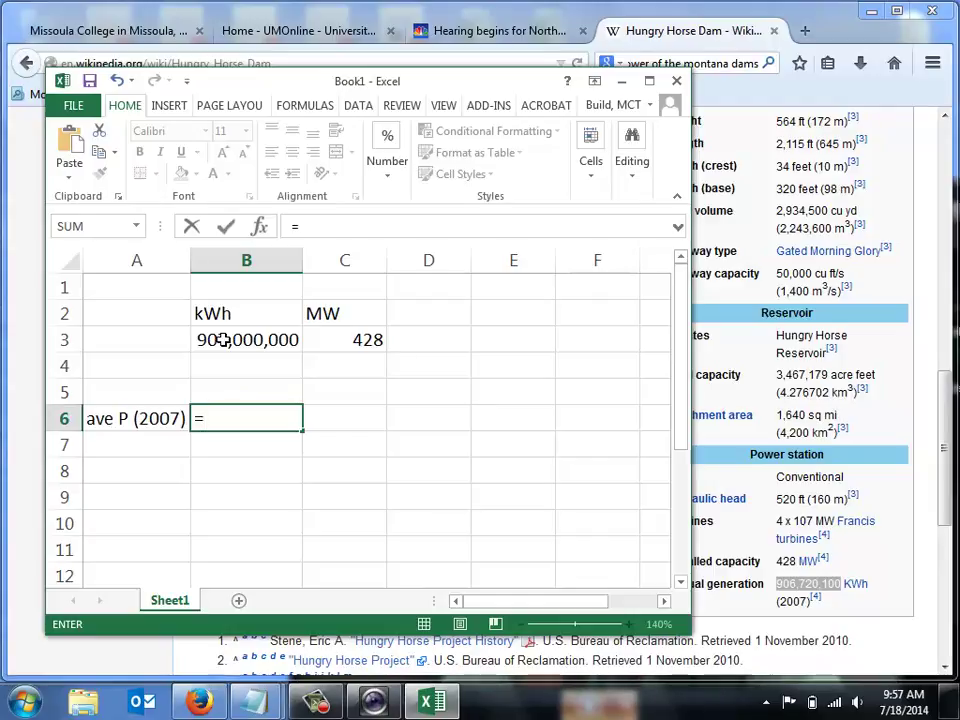
key(Escape)
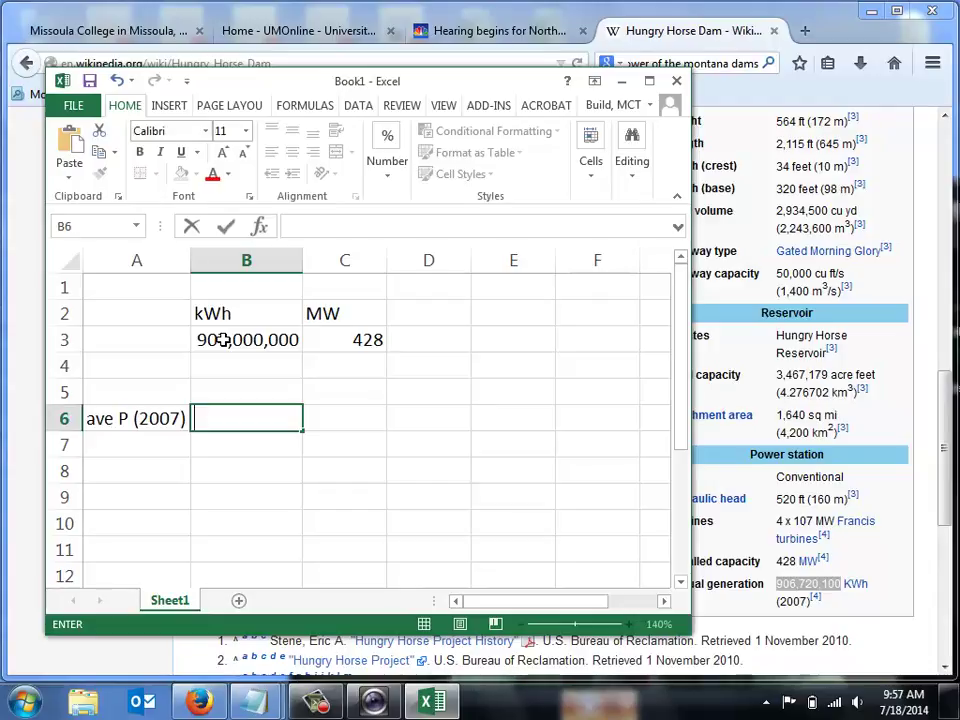
key(Down)
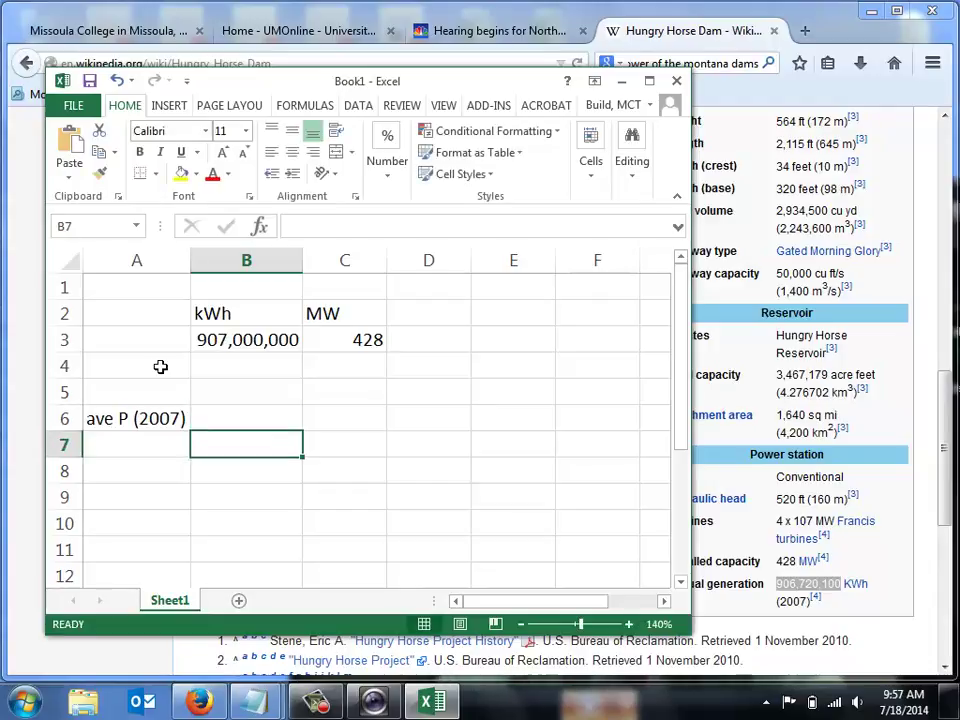
- Insert a blank row above row 5 and enter the heading Wh in cell B5
click(64, 392)
right_click(64, 392)
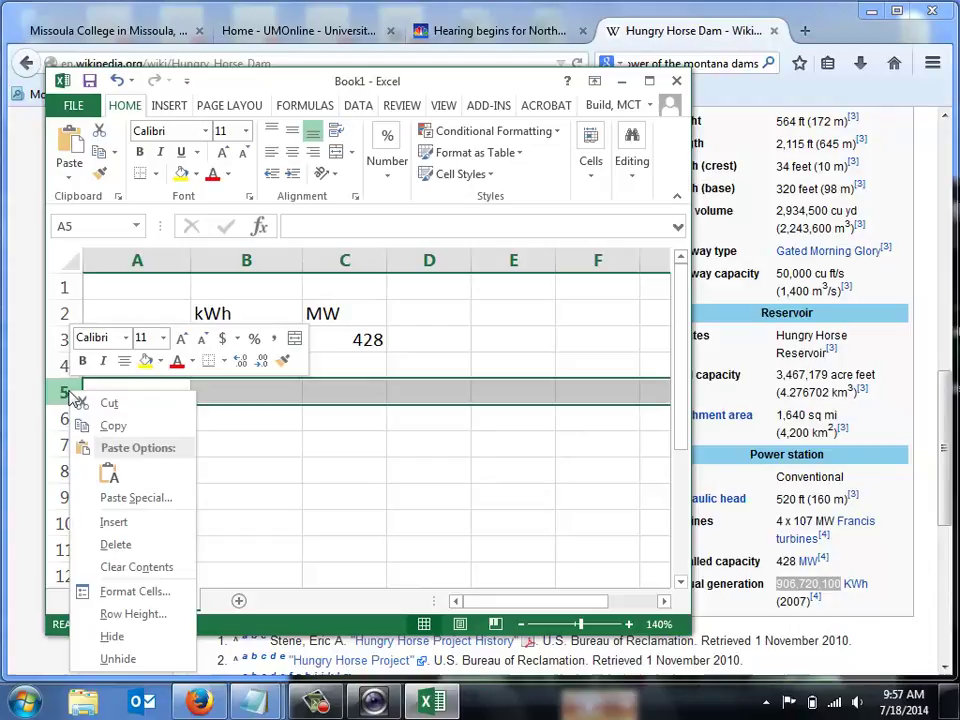
click(122, 521)
click(312, 517)
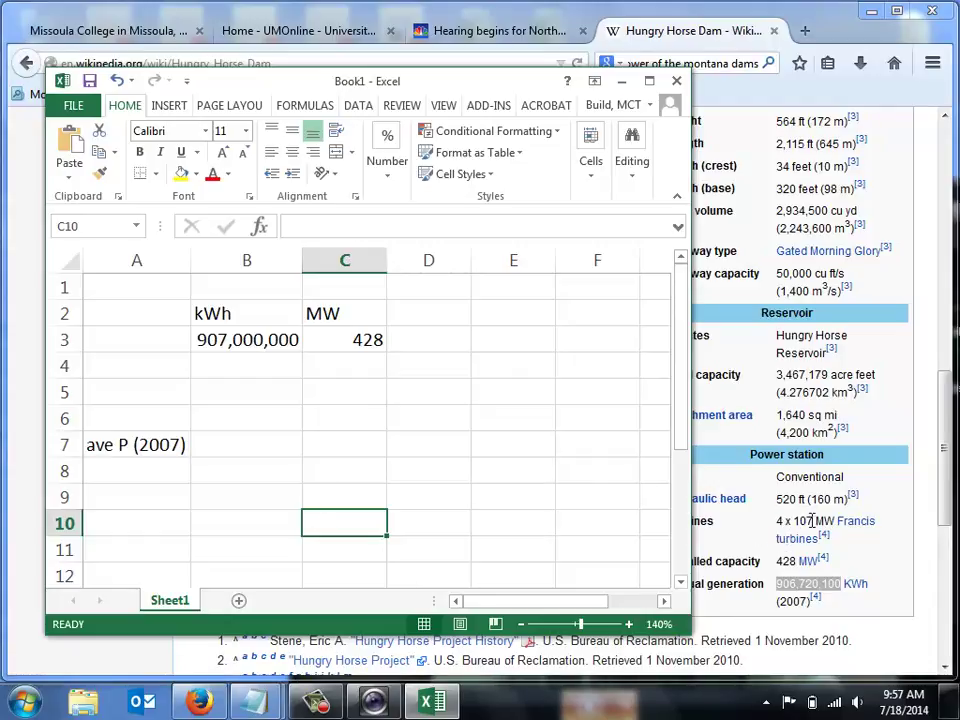
click(158, 393)
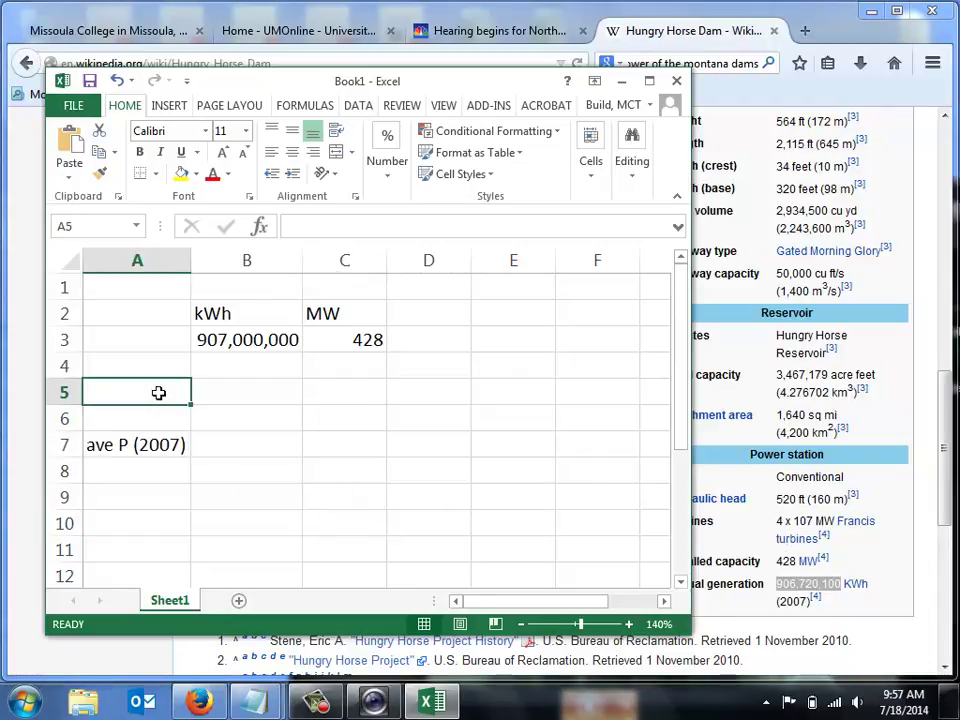
key(Right)
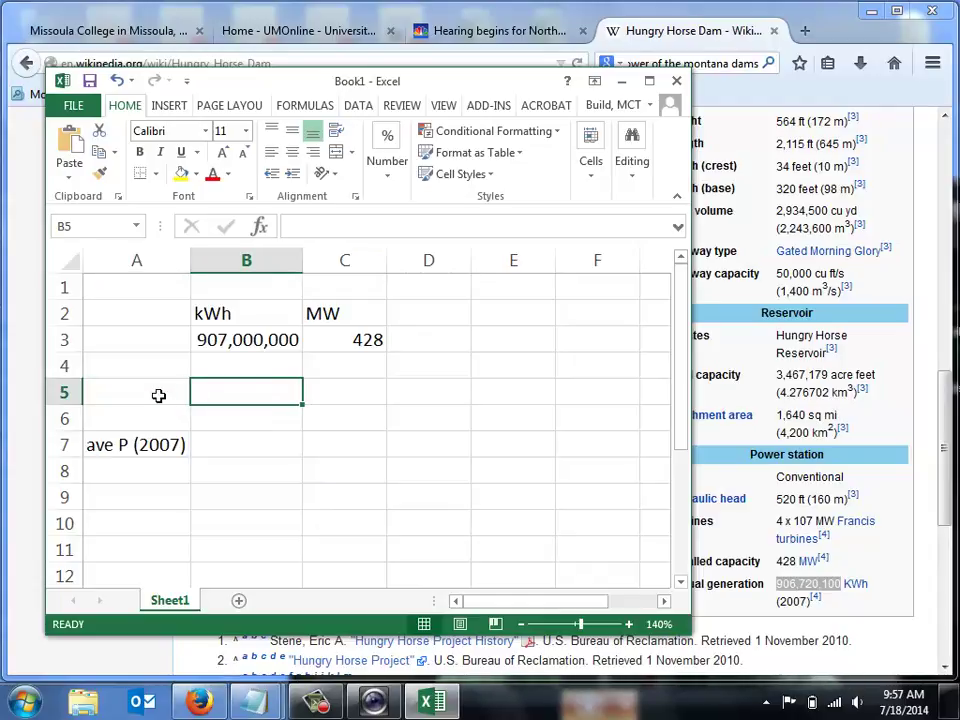
text(W)
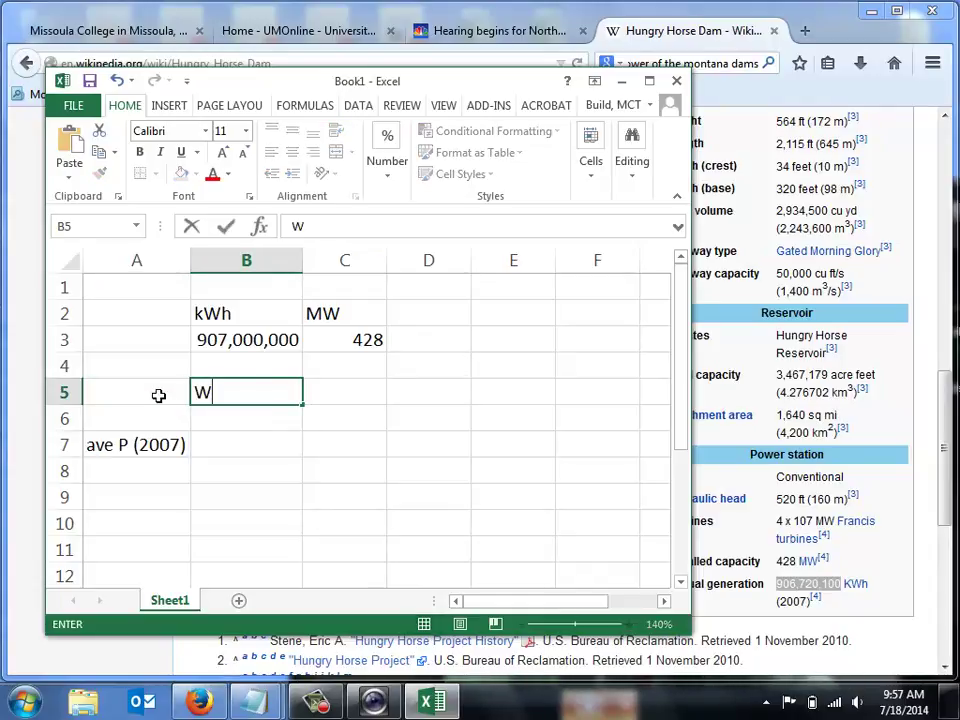
key(Return)
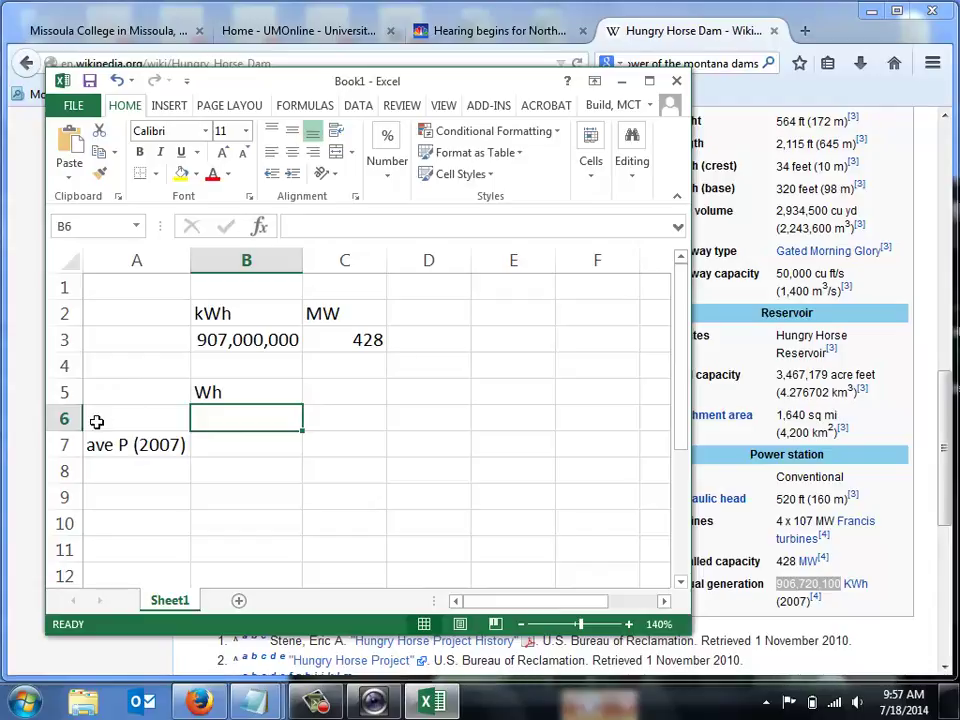
- Insert another blank row between the Wh heading and the "ave P (2007)" row
click(66, 420)
right_click(66, 420)
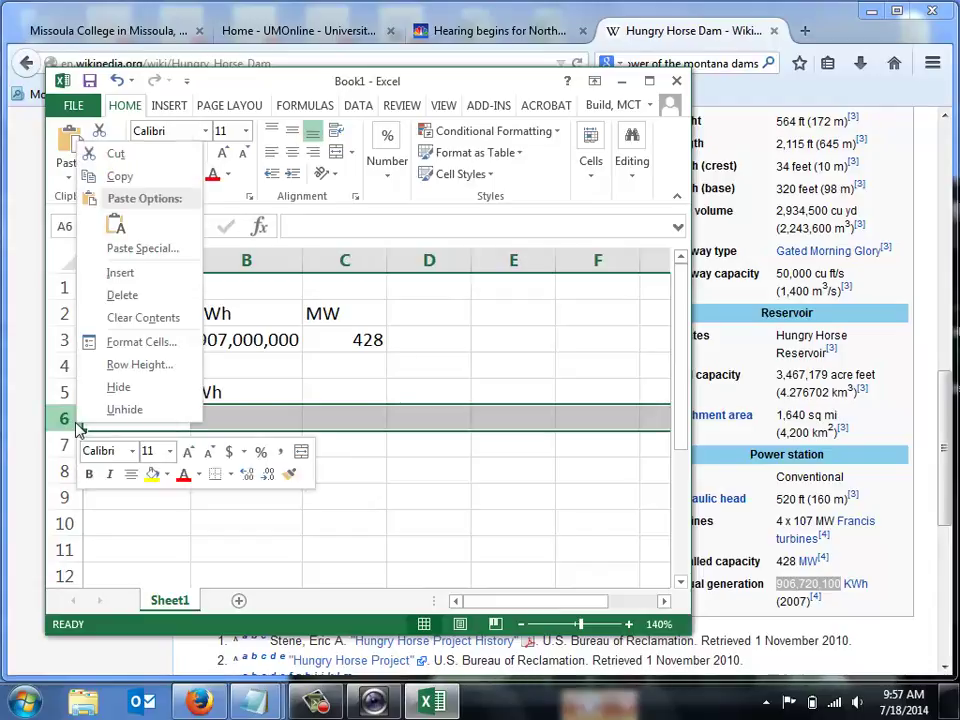
click(121, 275)
click(257, 484)
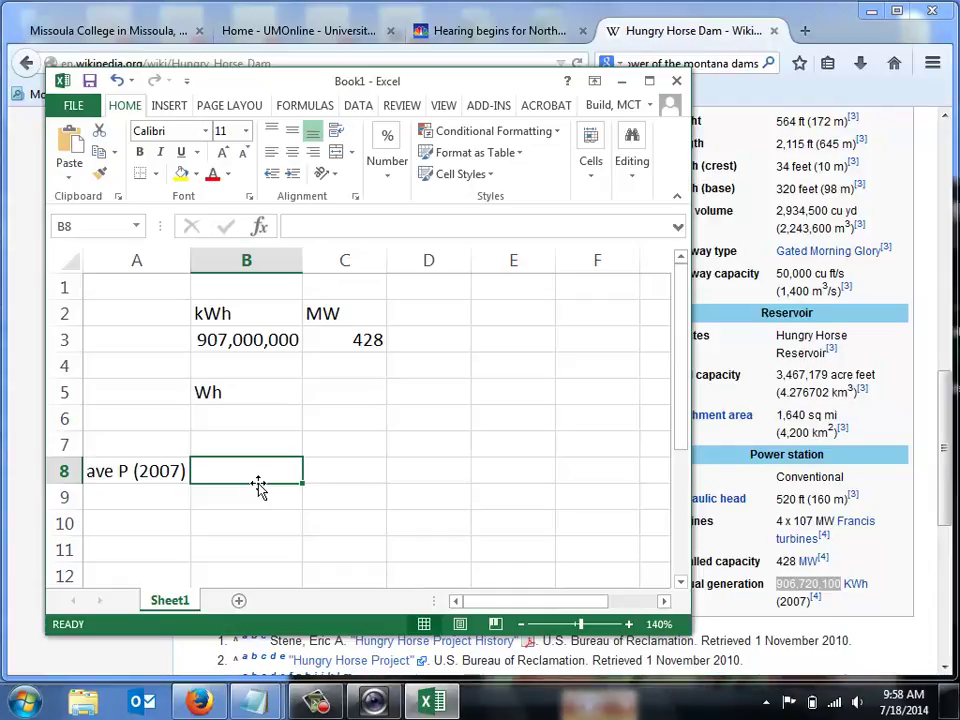
- Convert the annual generation to watt-hours in cell B6 with the formula =B3*1000
key(Up)
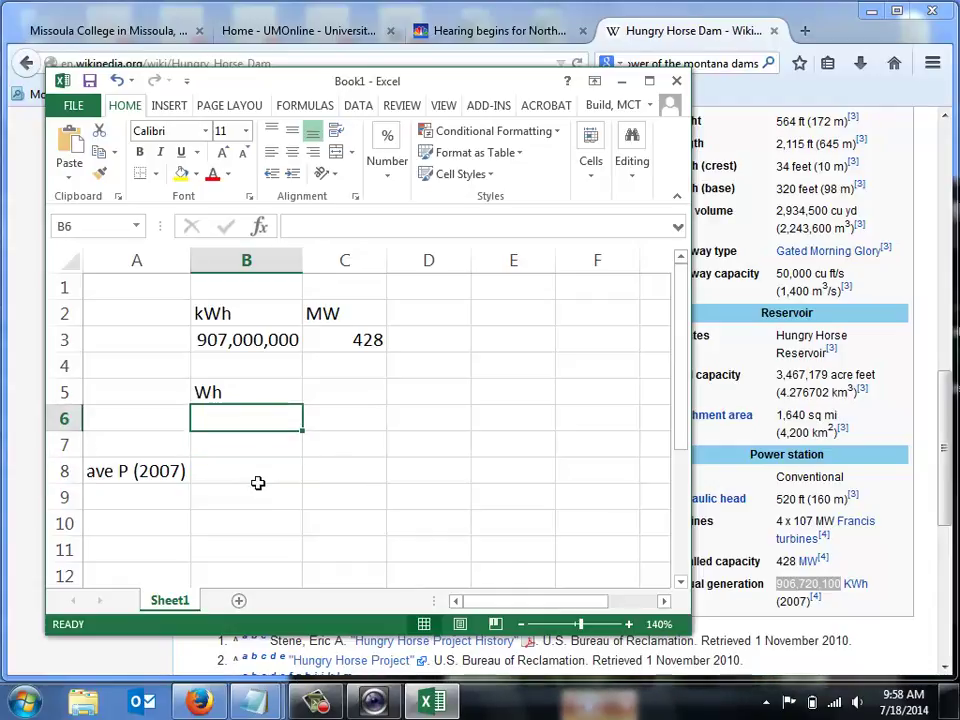
text(=)
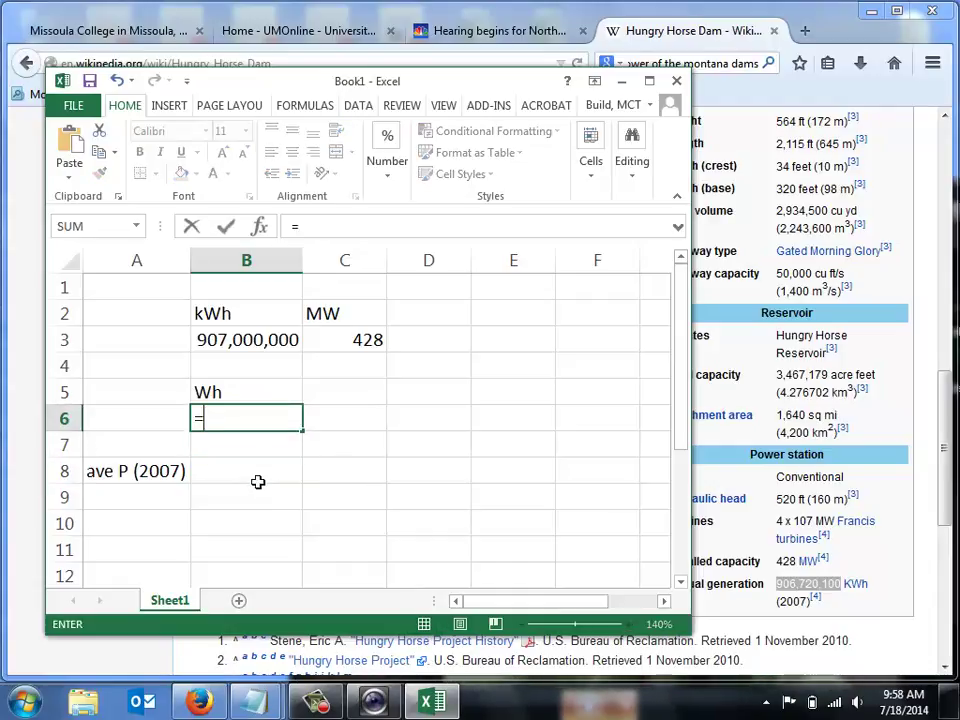
click(248, 340)
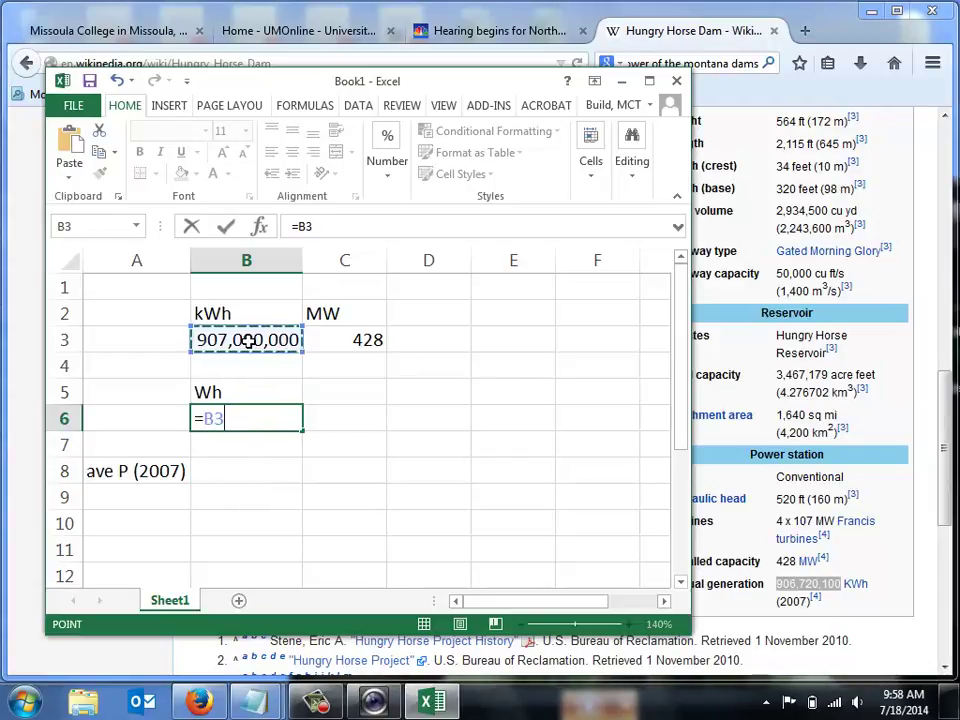
text(*1000)
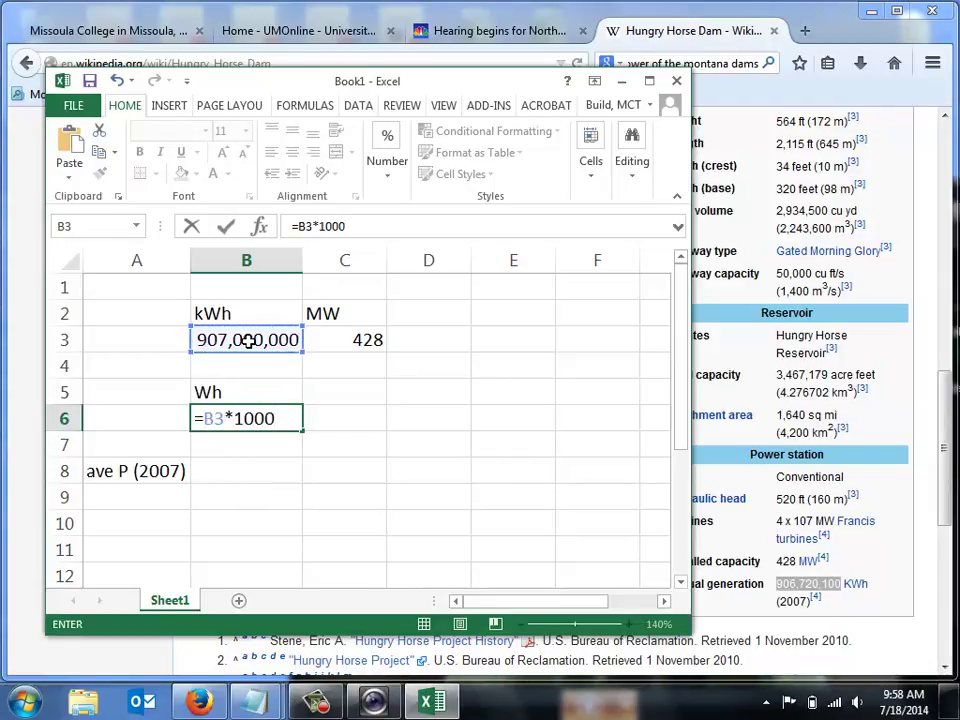
key(Return)
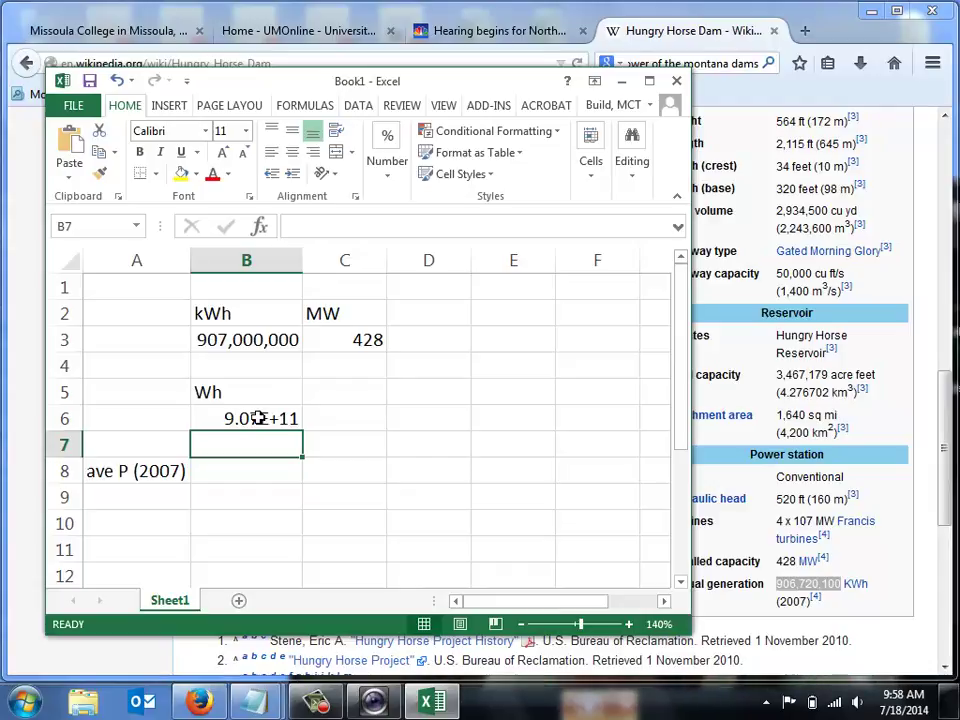
- Calculate the average 2007 power in cell B8 with the formula =B6/365/24
click(252, 471)
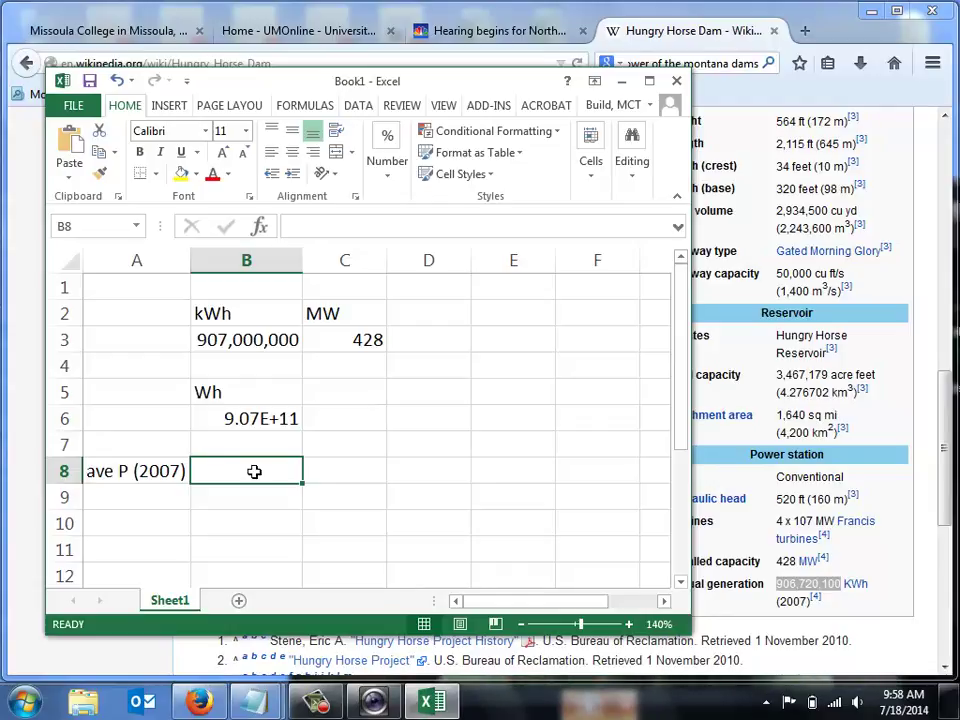
text(=)
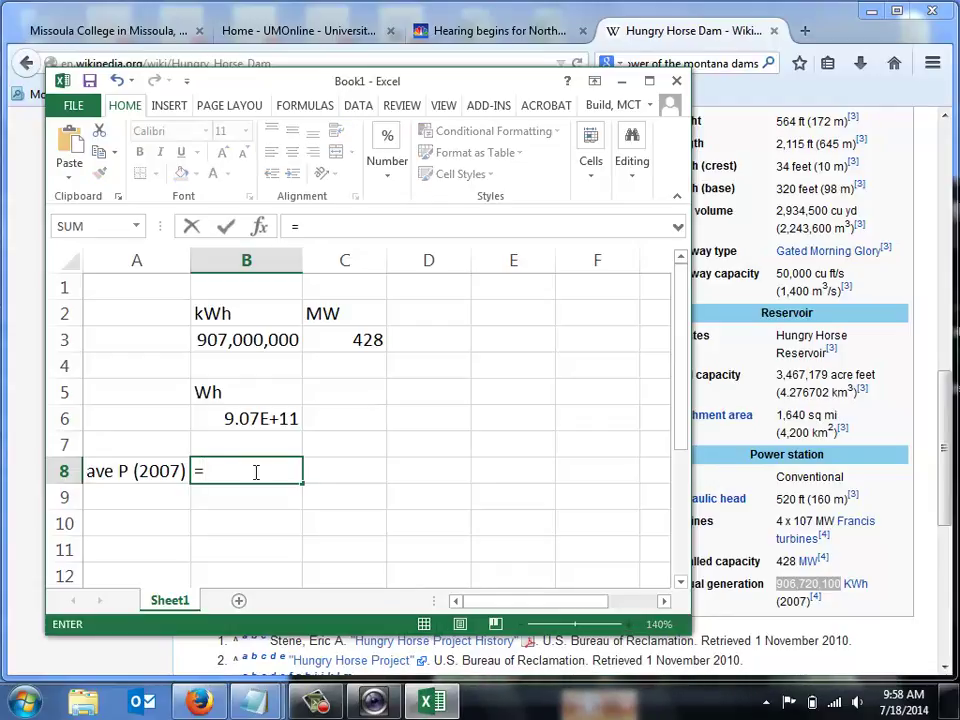
click(257, 420)
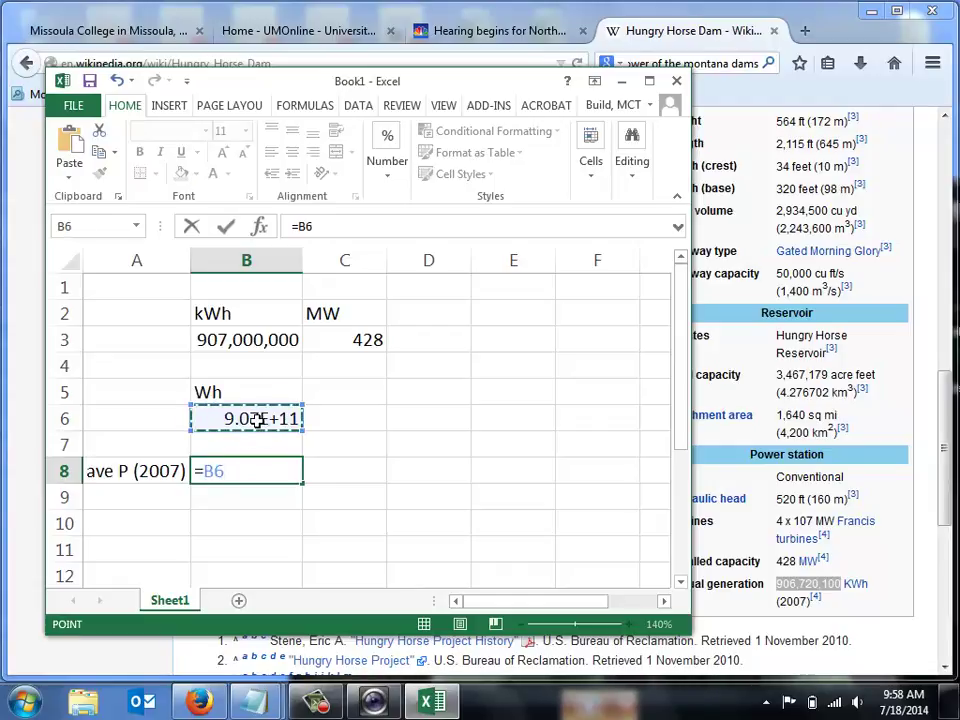
text(/)
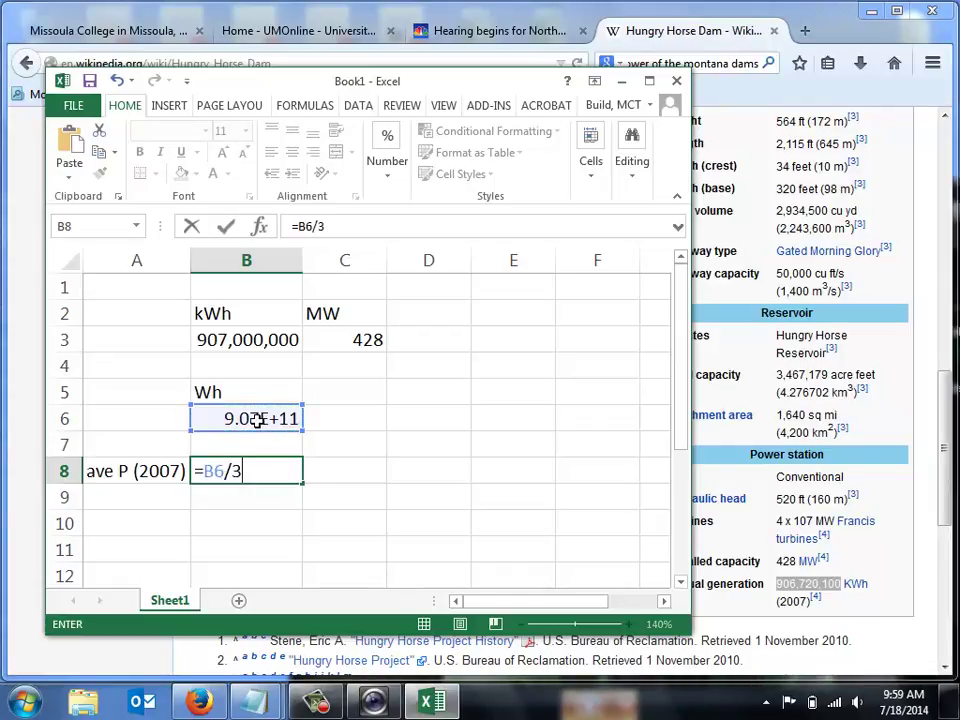
text(365)
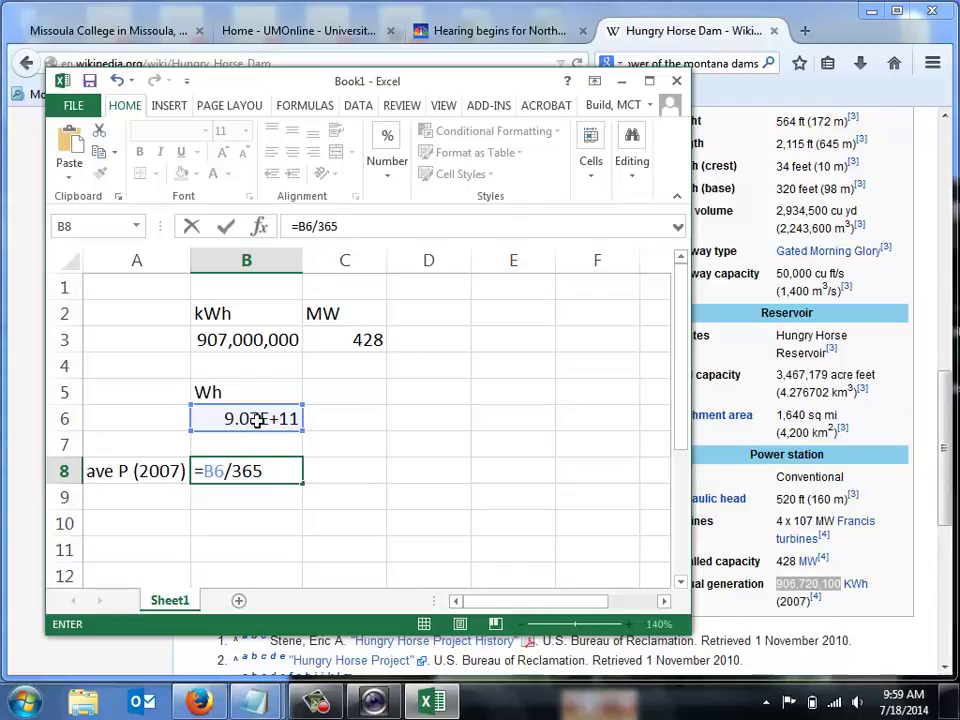
text(/24)
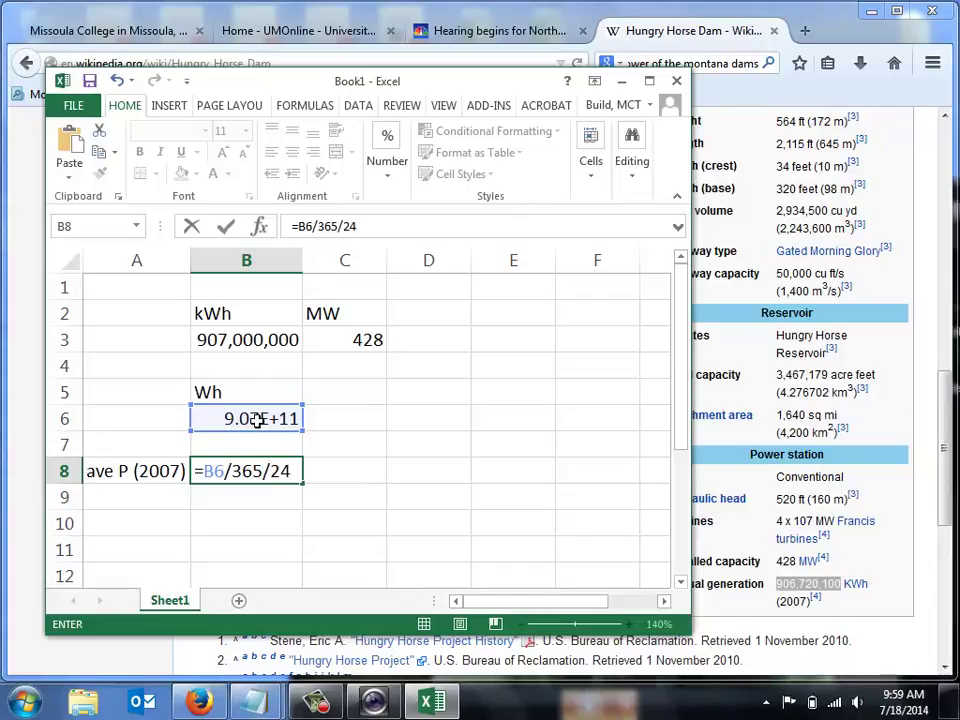
key(Return)
- Format cell B8 as a Number with 0 decimal places and a thousands separator
click(253, 468)
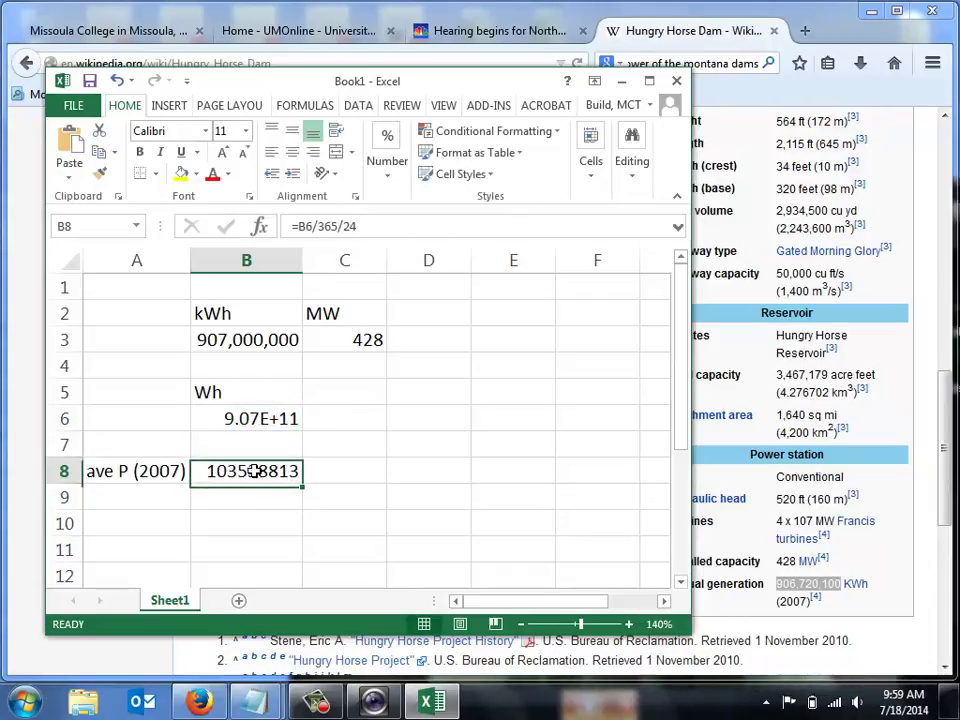
key(ctrl+1)
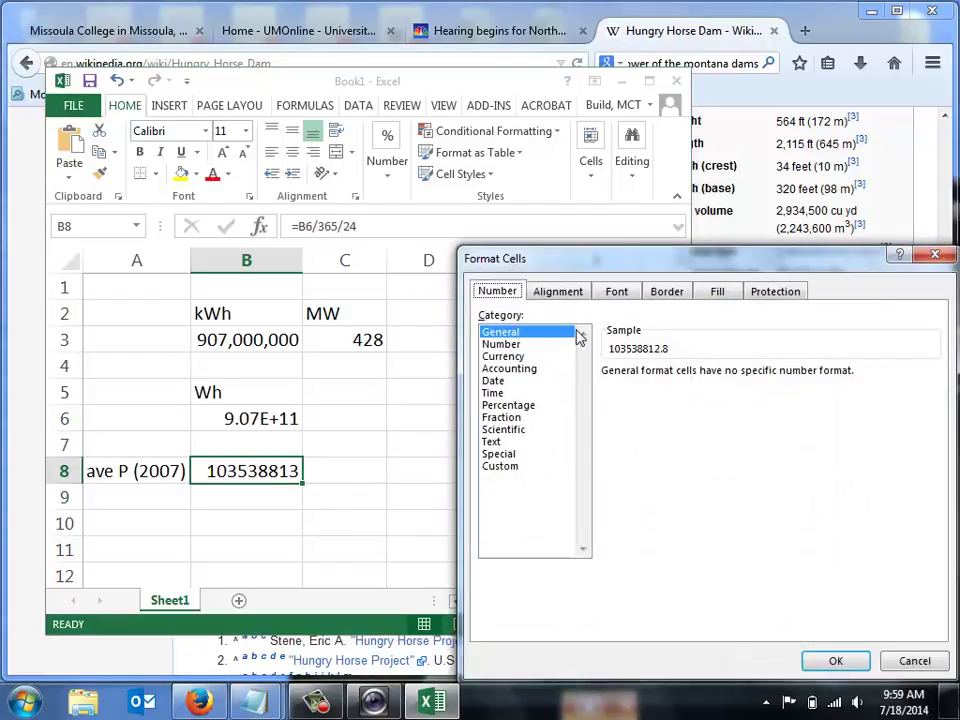
click(503, 345)
click(729, 377)
click(729, 377)
click(628, 400)
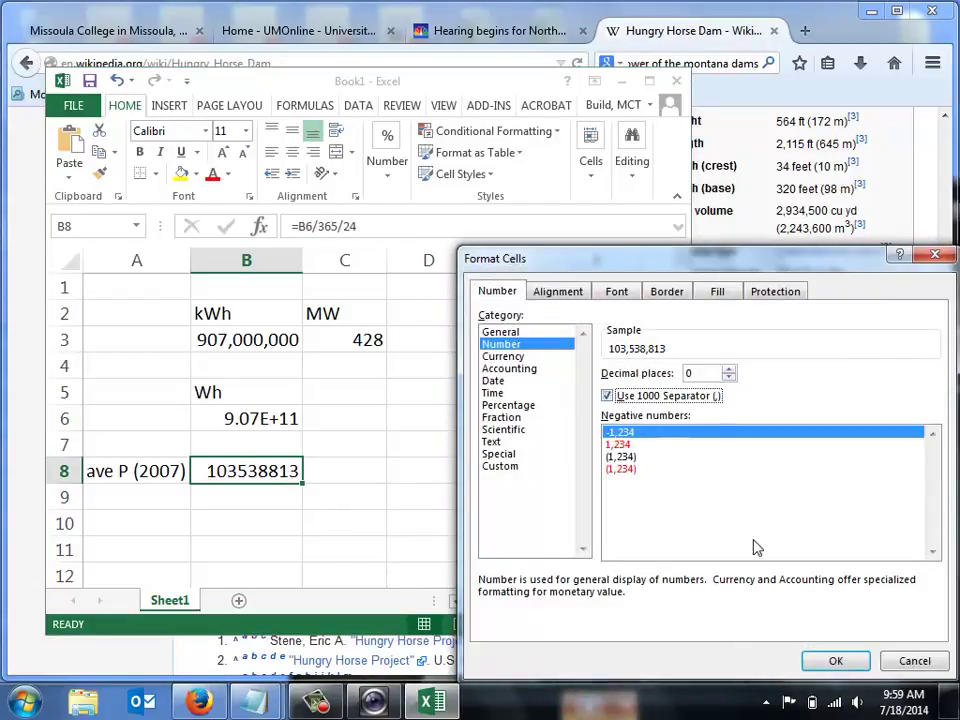
click(829, 660)
click(507, 522)
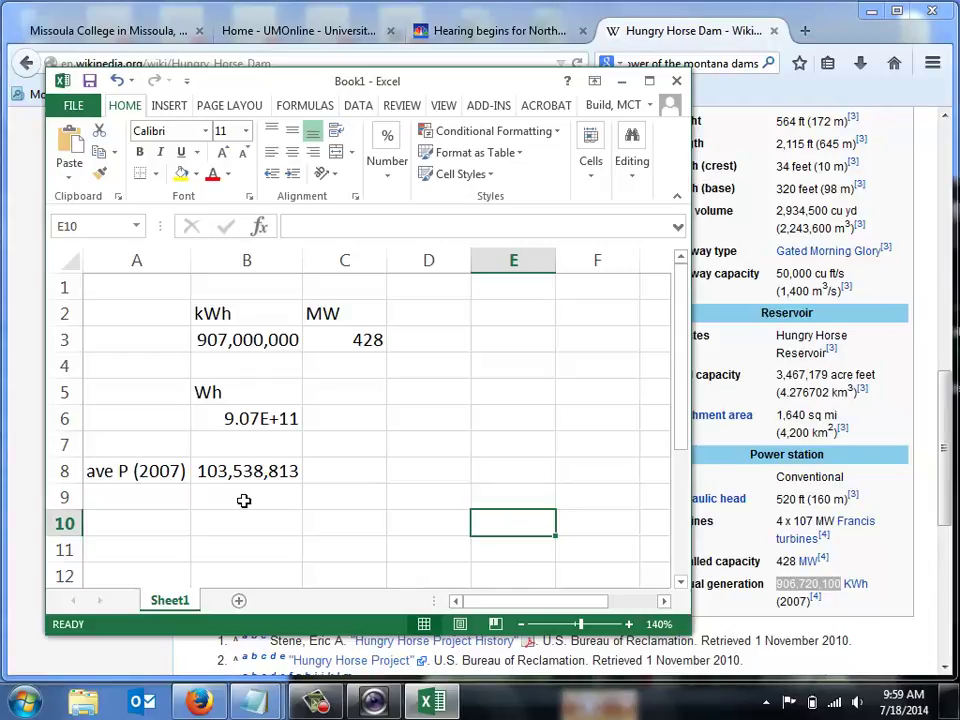
- Enter the label CF in cell A10
click(124, 527)
text(cP)
key(BackSpace)
text(F)
key(Tab)
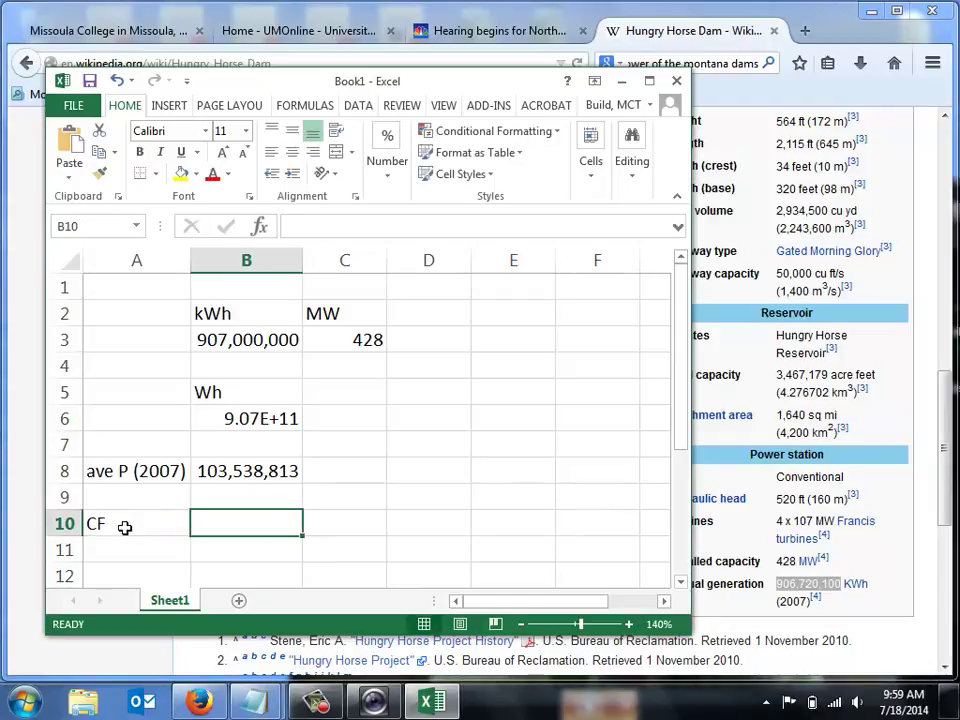
- Enter the formula =C3*1E6/B8 in cell B10, dividing installed capacity in watts by average power
text(=)
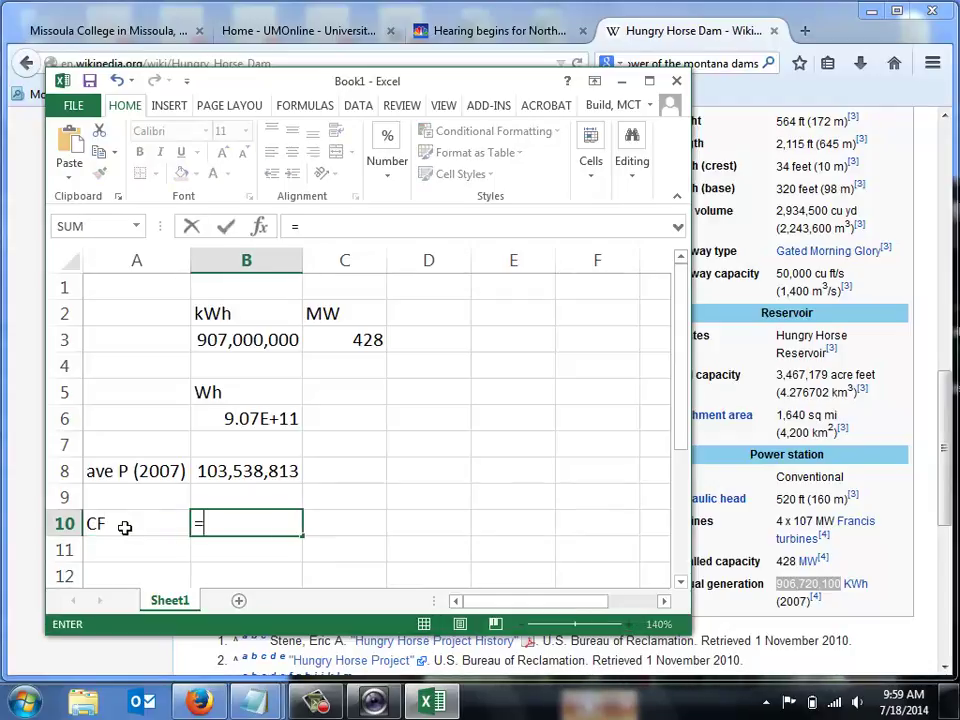
click(368, 340)
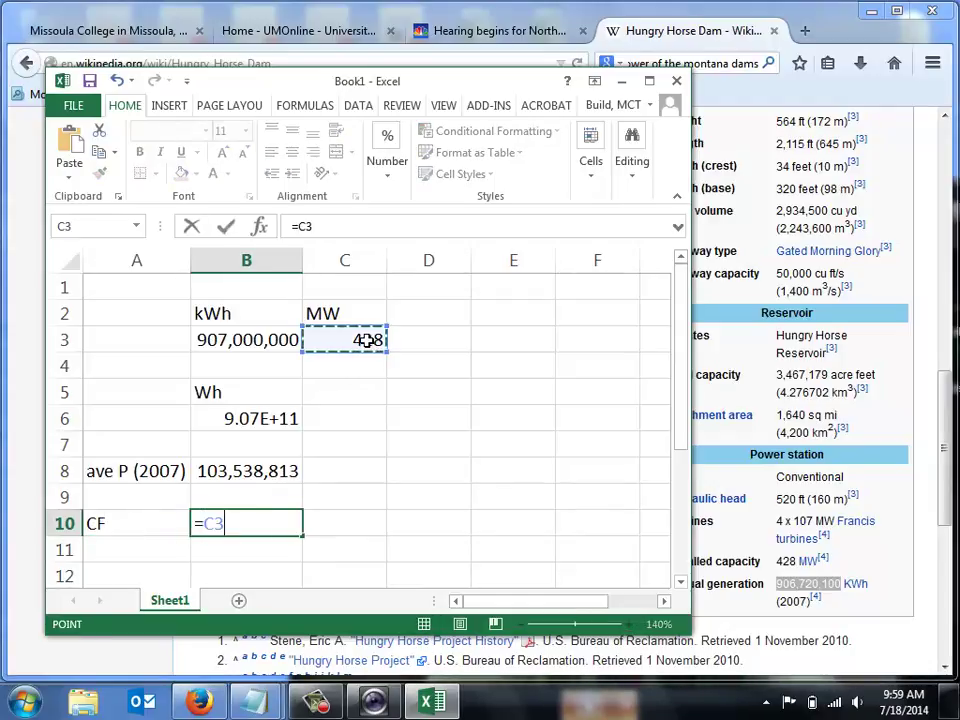
text(*)
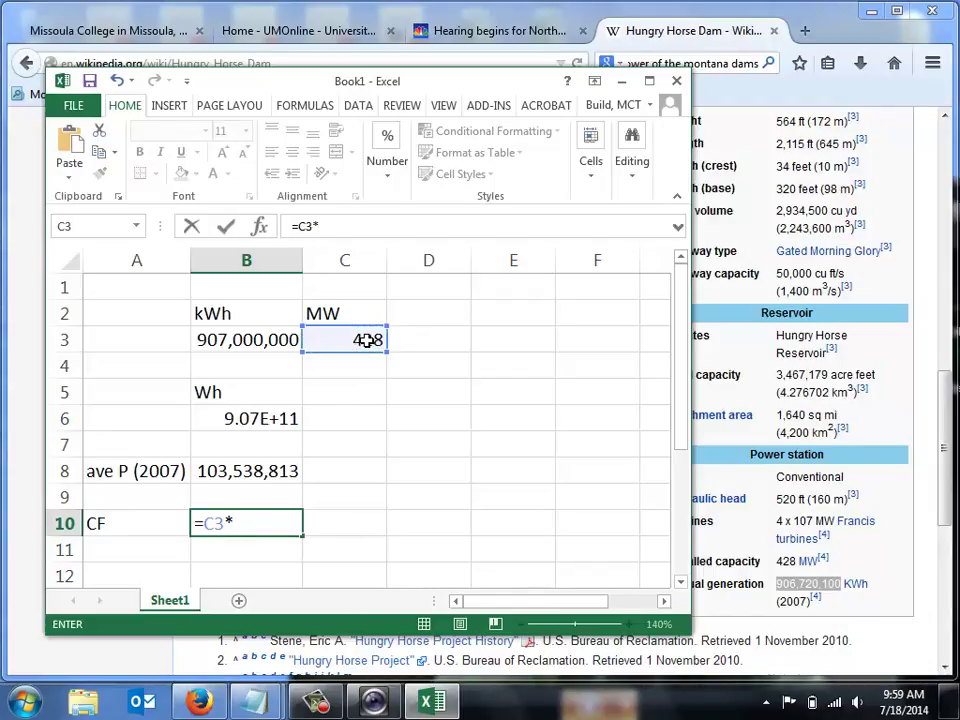
text(1E6/)
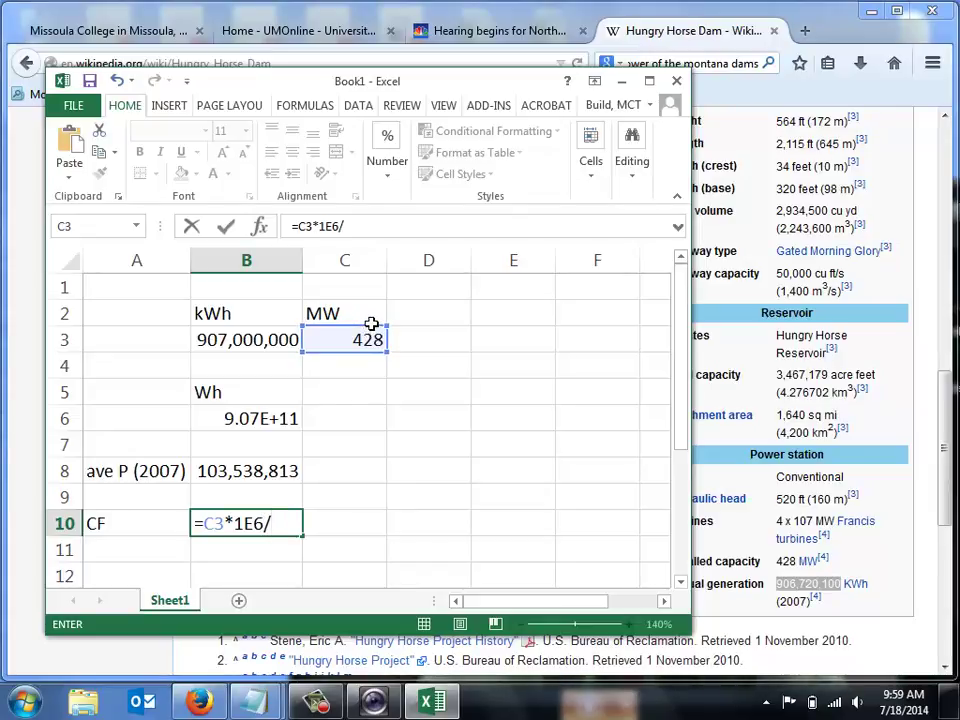
click(248, 472)
key(Return)
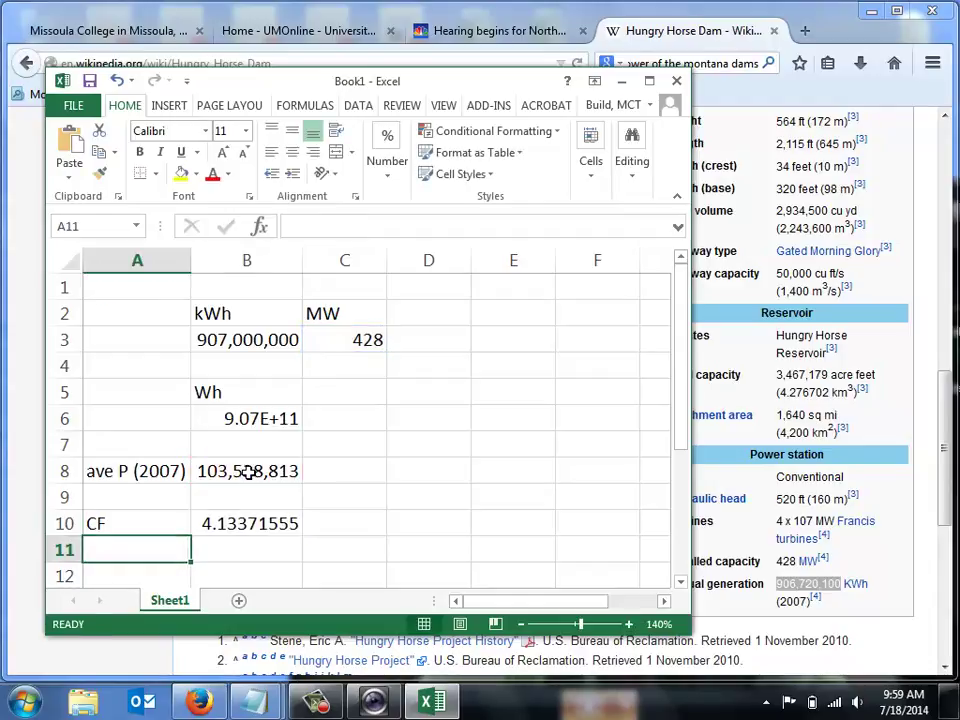
- Insert a blank row above the ave P (2007) row and enter the label W(ave) in cell B8
click(64, 471)
right_click(64, 471)
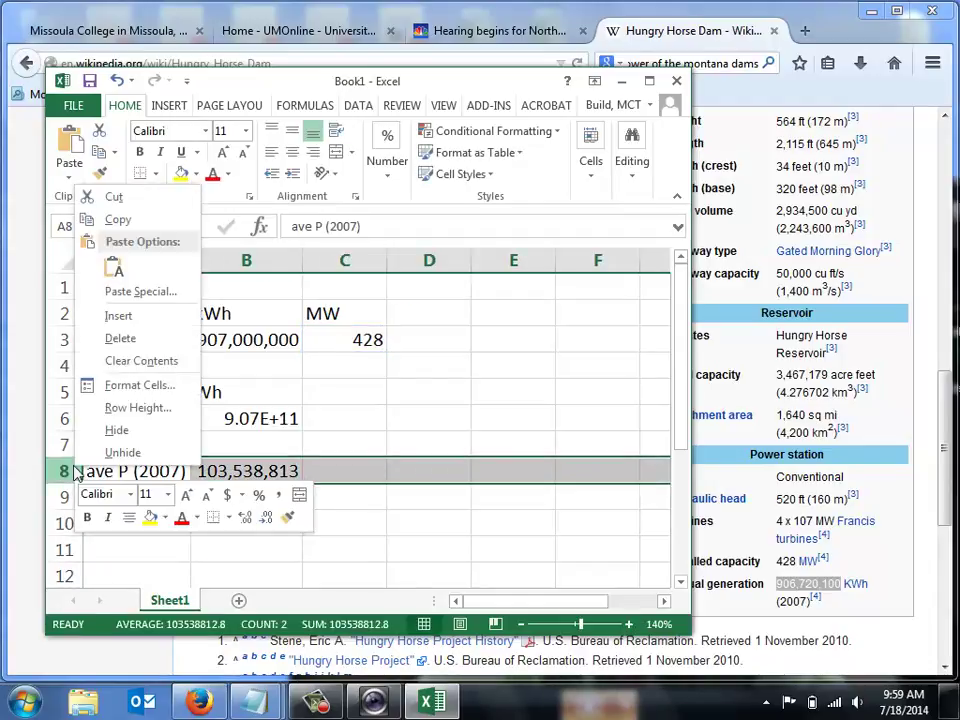
click(128, 316)
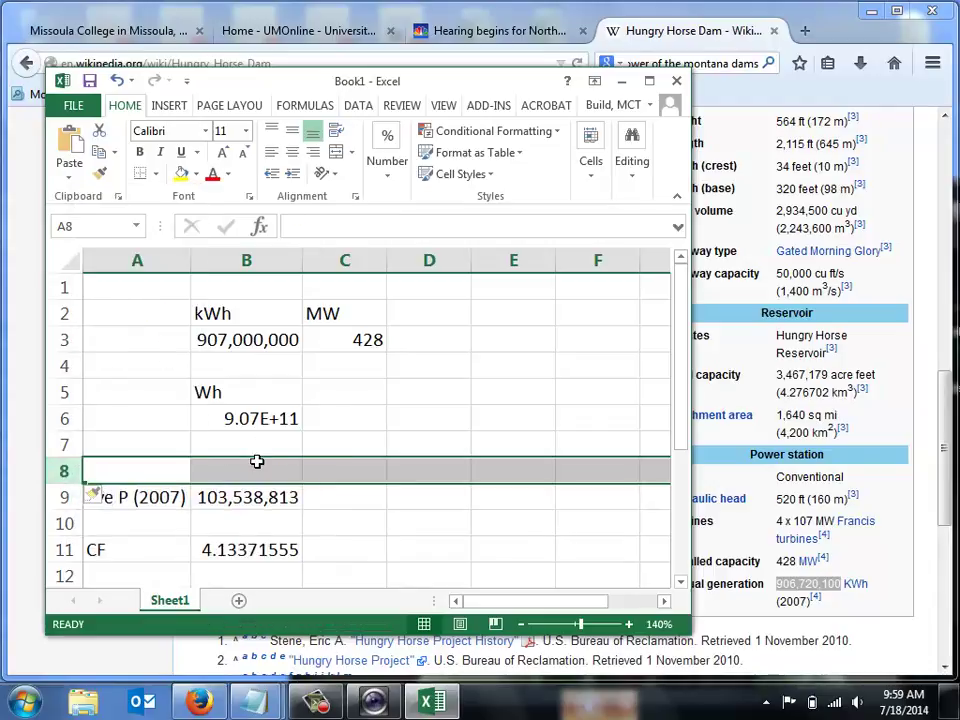
click(257, 468)
double_click(260, 472)
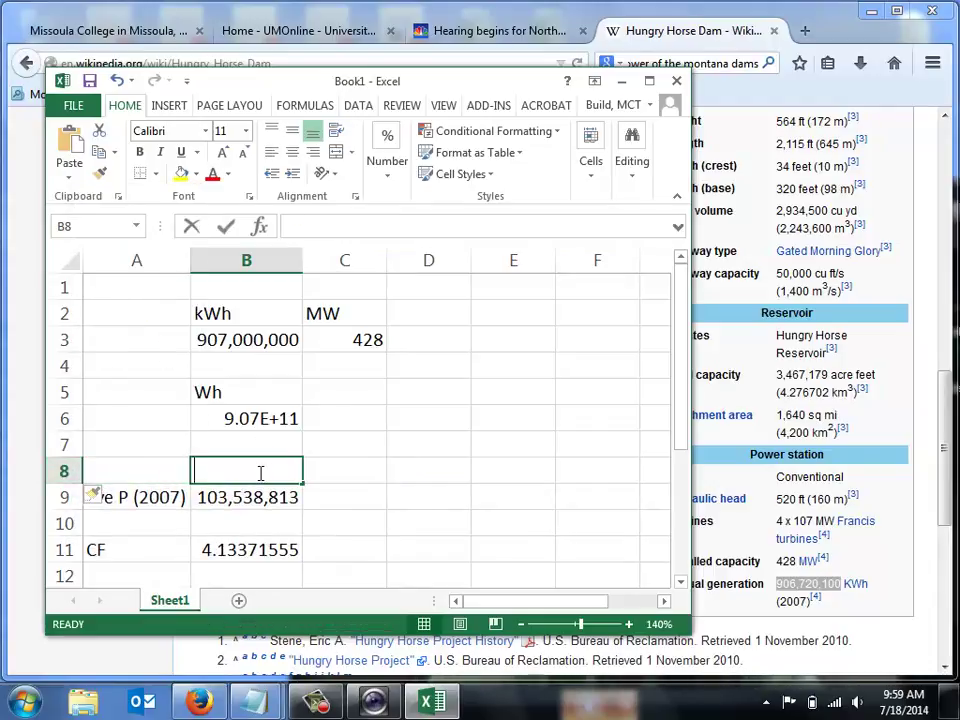
text(W(ave))
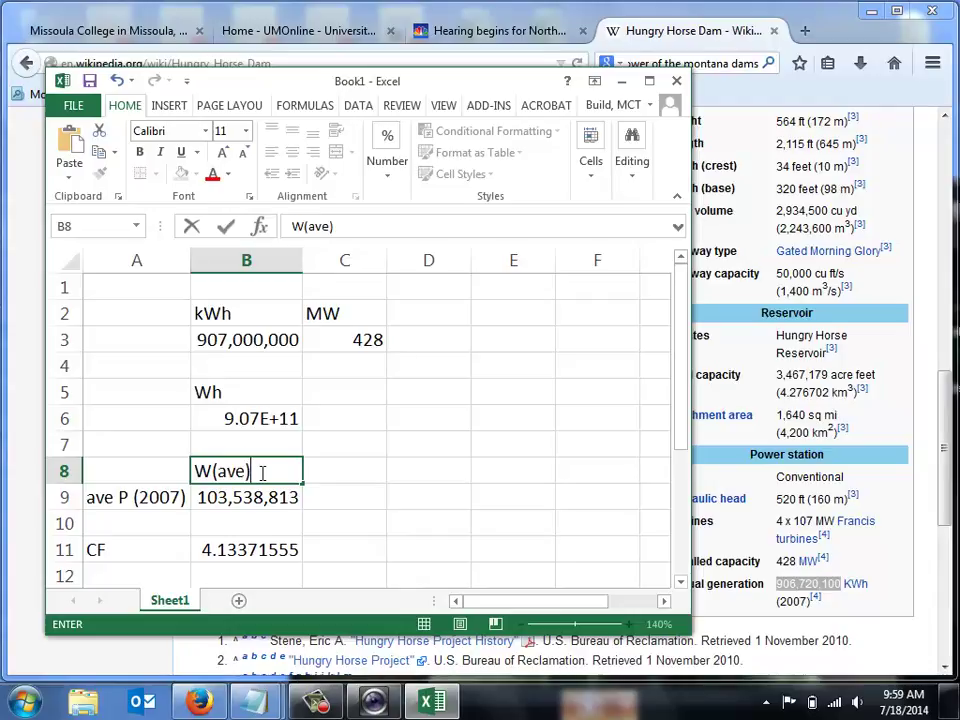
key(Return)
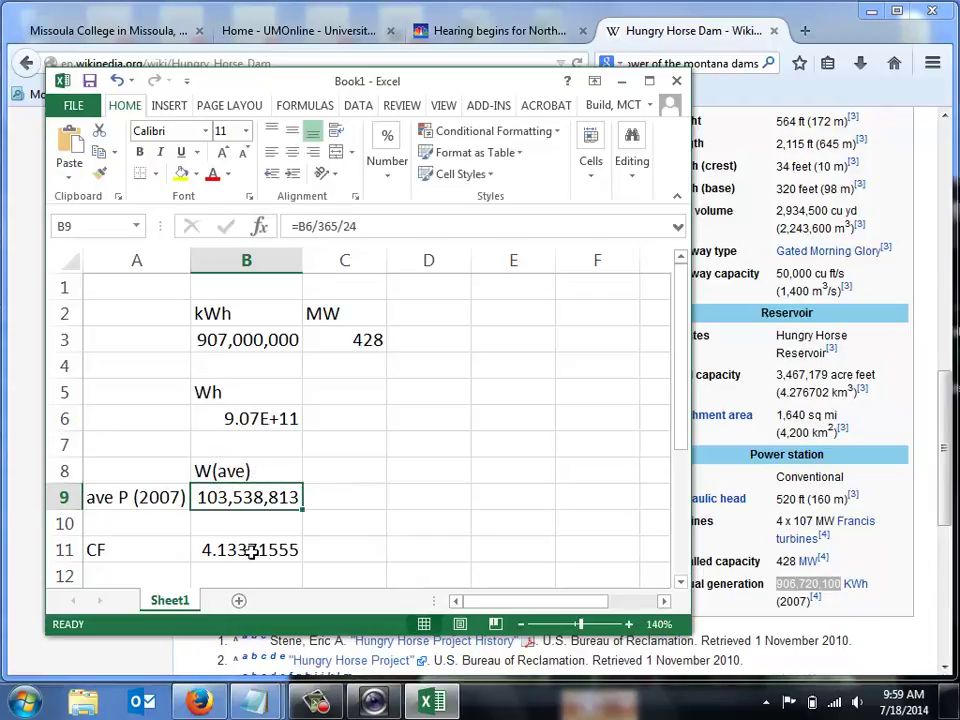
- Enter the label W in cell C5 and convert the capacity to watts in C6 with the formula =C3*1E6
click(346, 394)
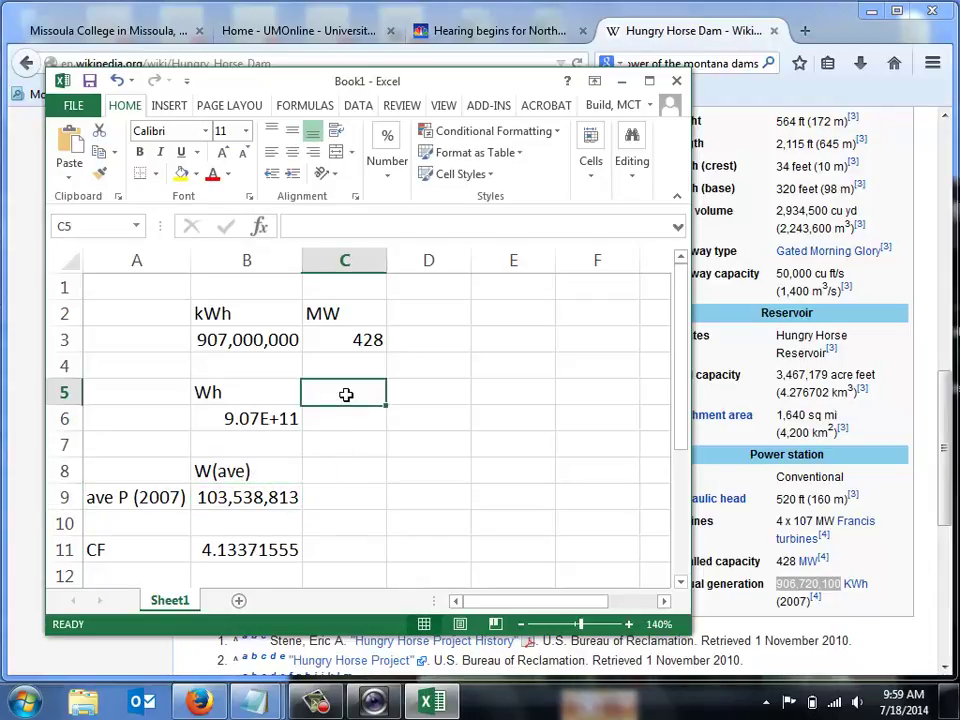
text(W)
key(Return)
text(=)
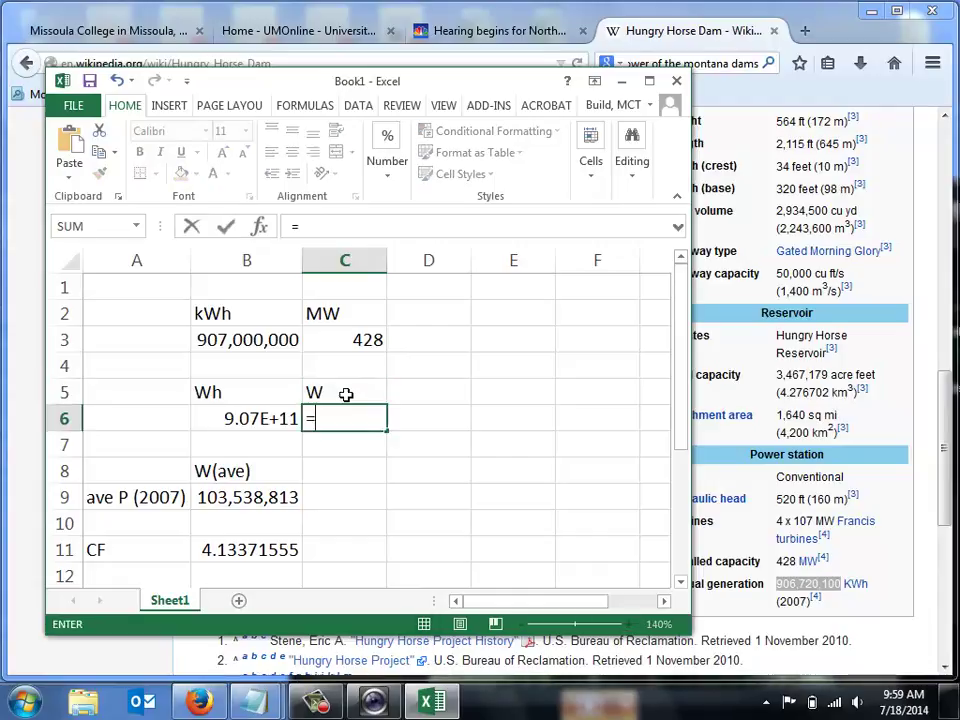
click(349, 337)
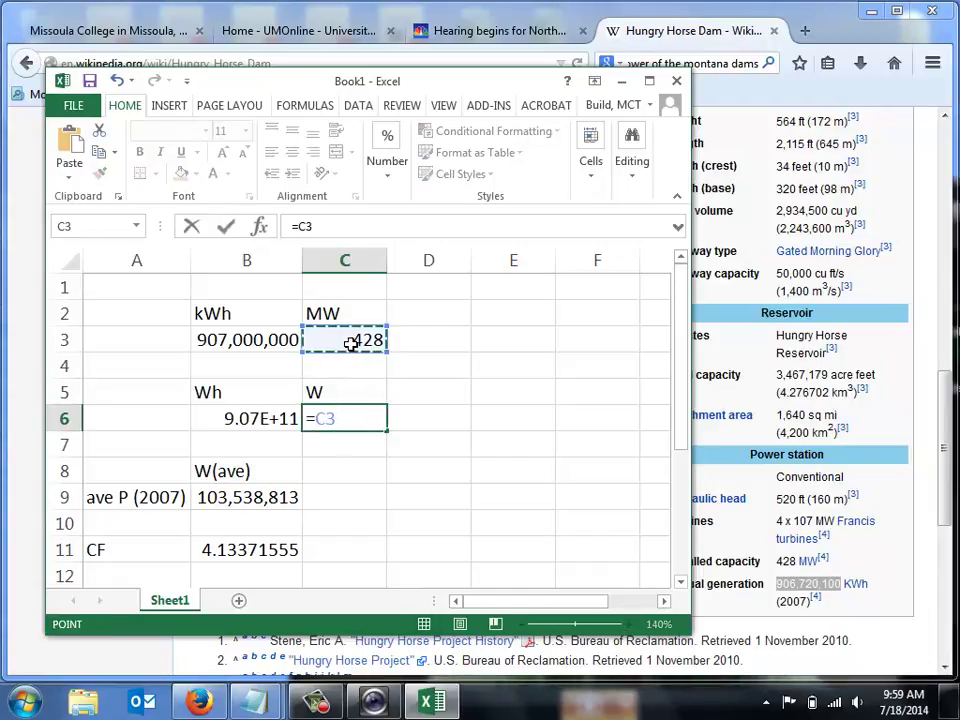
text(*)
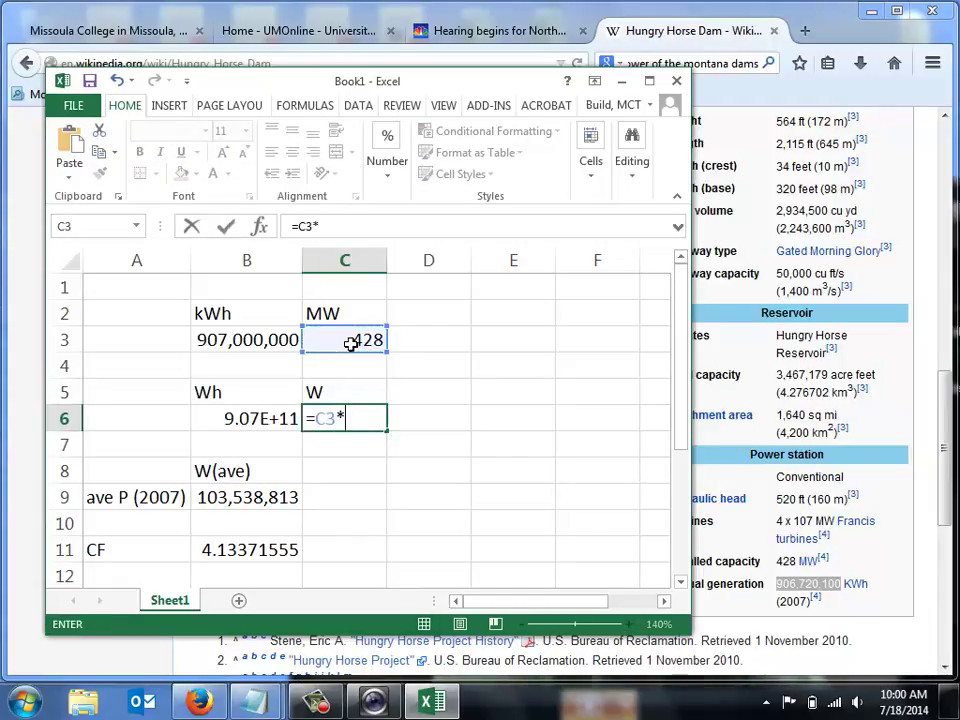
text(1E6)
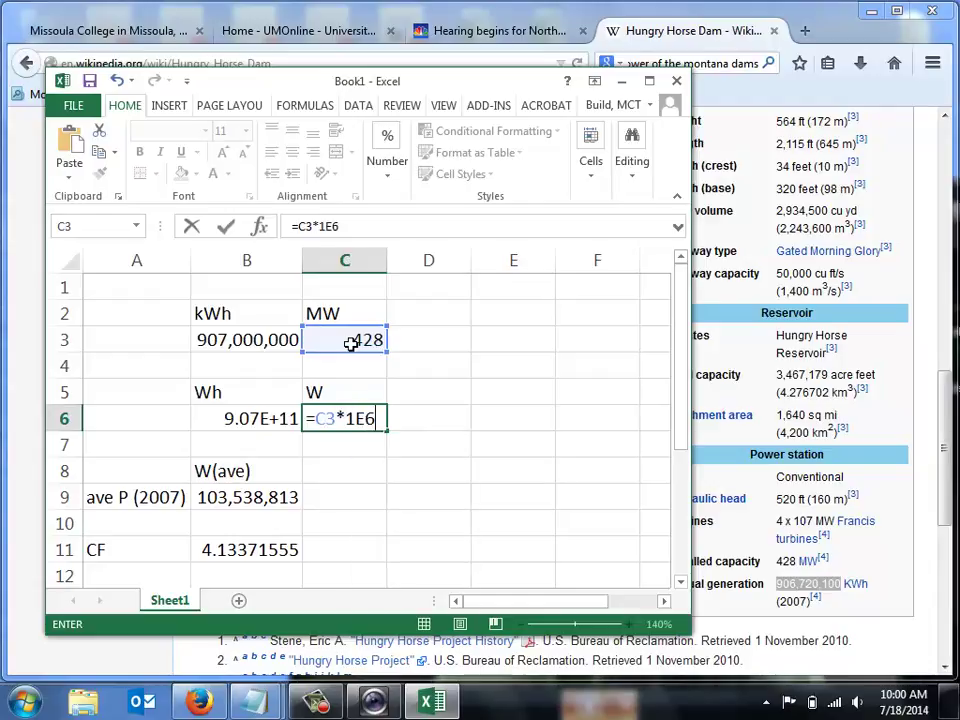
key(Return)
- Format cell C6 as a Number with 0 decimal places and a thousands separator, and fit column C's width to its contents
click(339, 418)
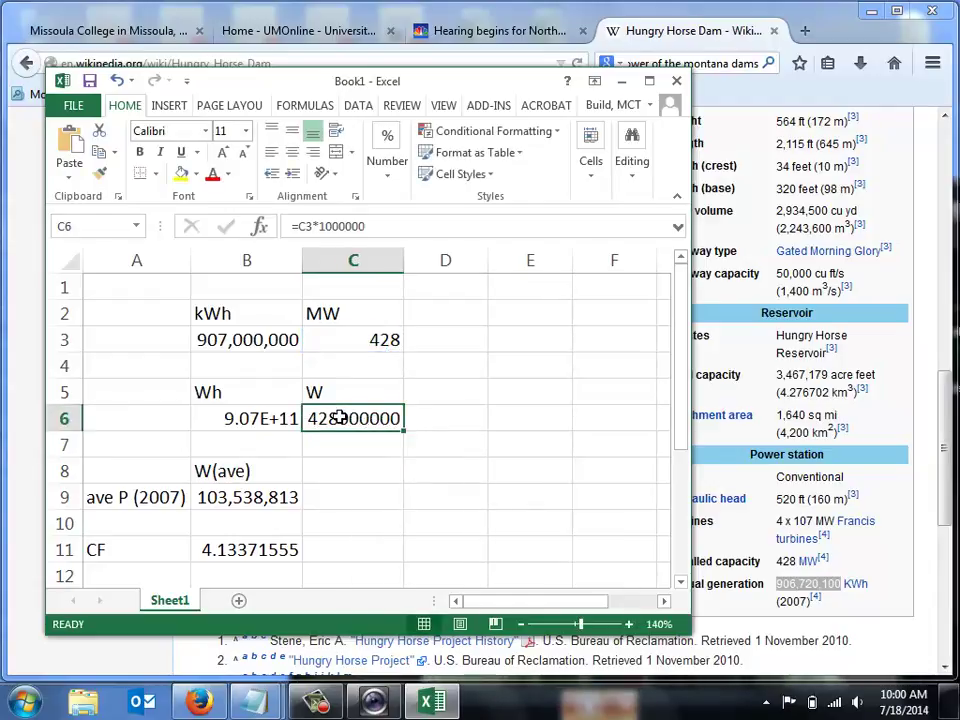
key(ctrl+1)
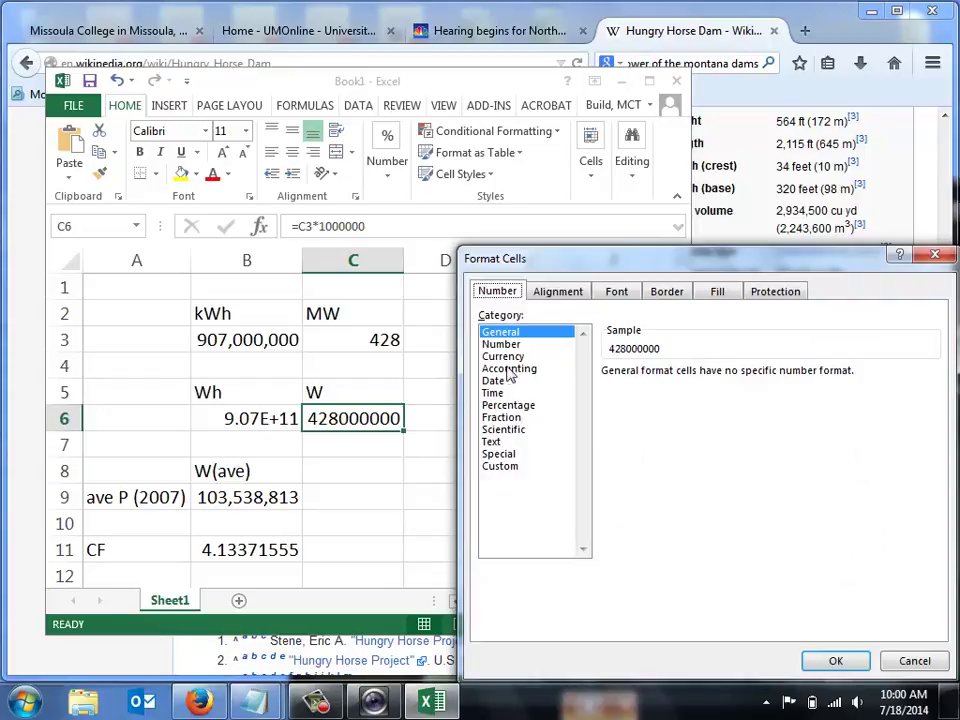
click(555, 345)
click(729, 377)
click(729, 377)
click(607, 395)
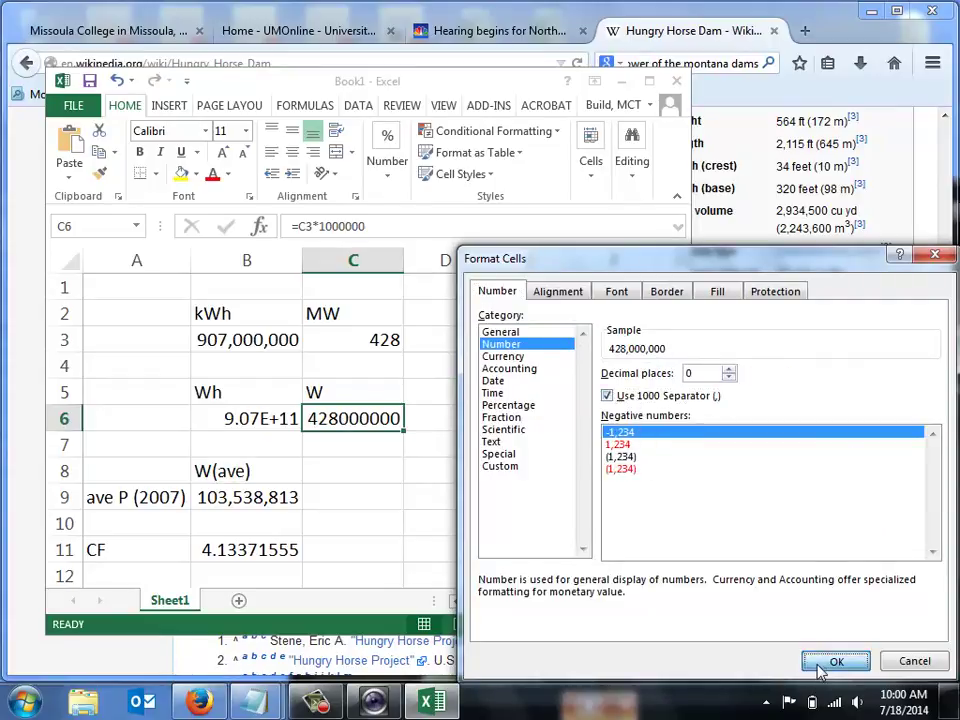
click(821, 662)
click(471, 446)
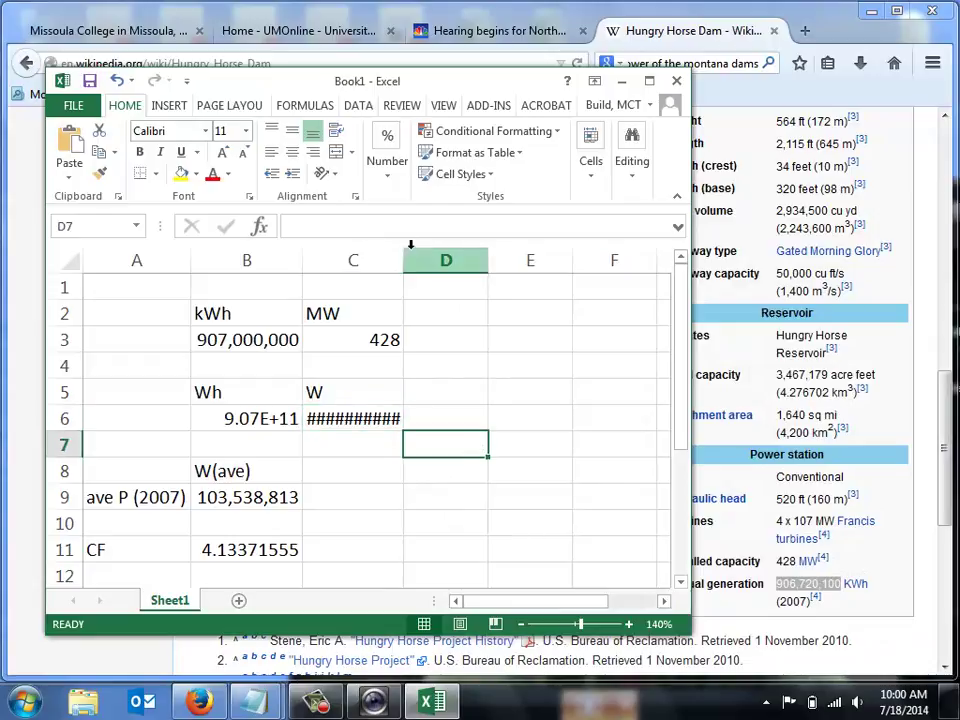
double_click(405, 260)
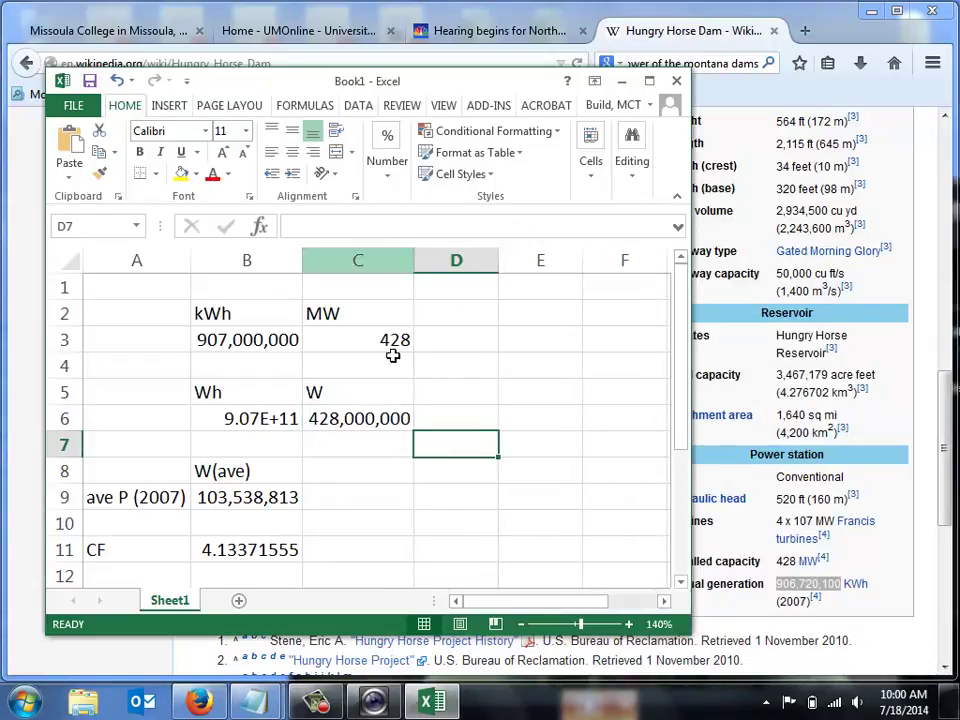
click(389, 468)
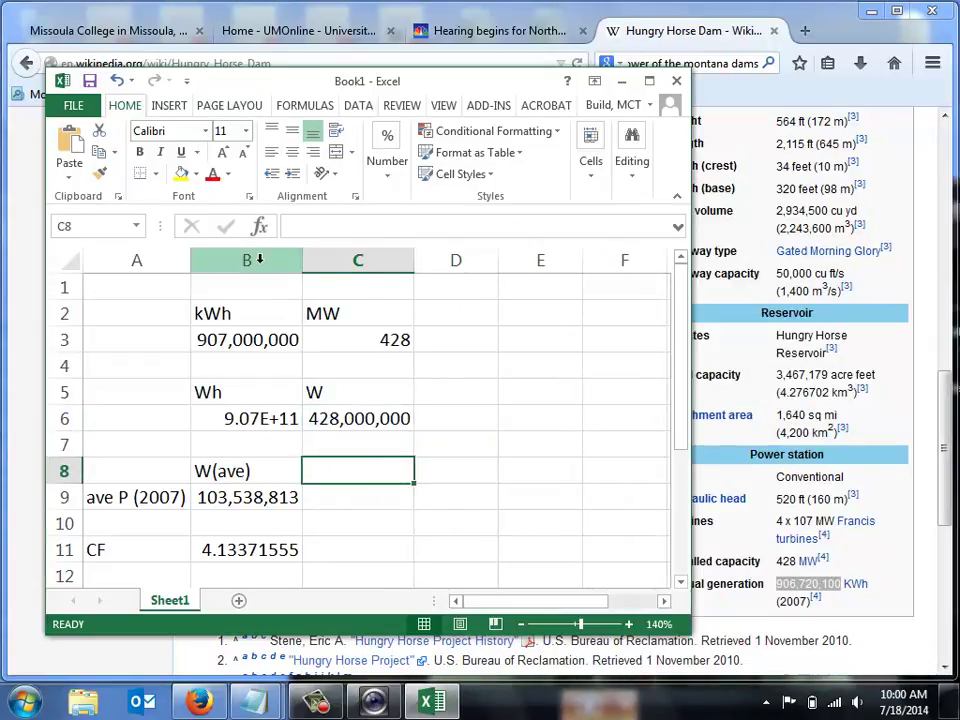
- Enter the column headings actual in cell B1 and capacity in cell C1
click(240, 288)
text(actual)
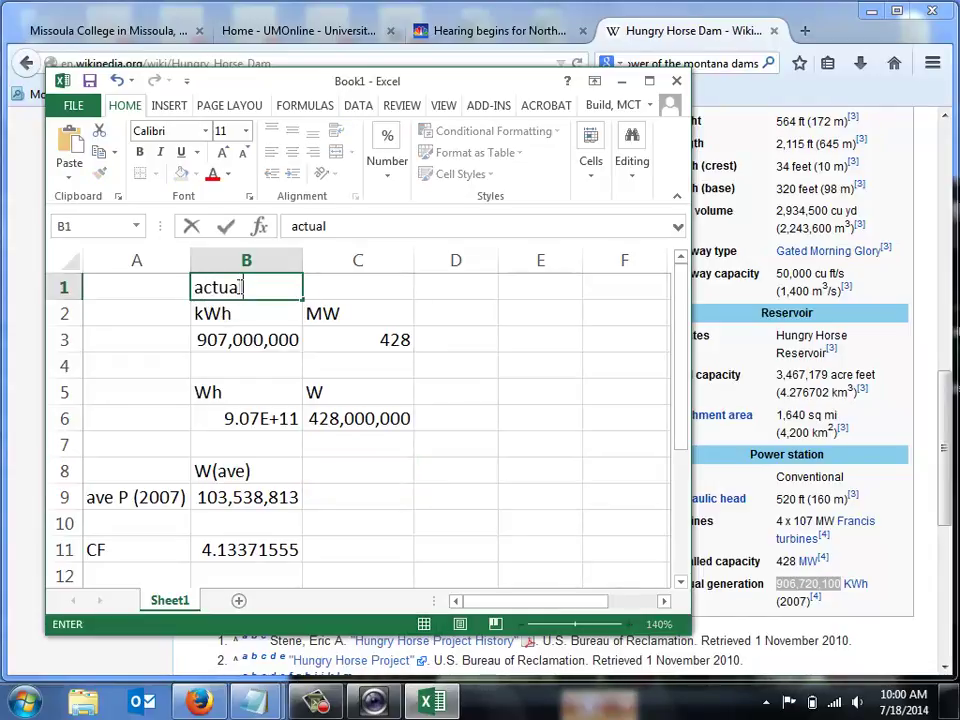
key(Tab)
text(capaci)
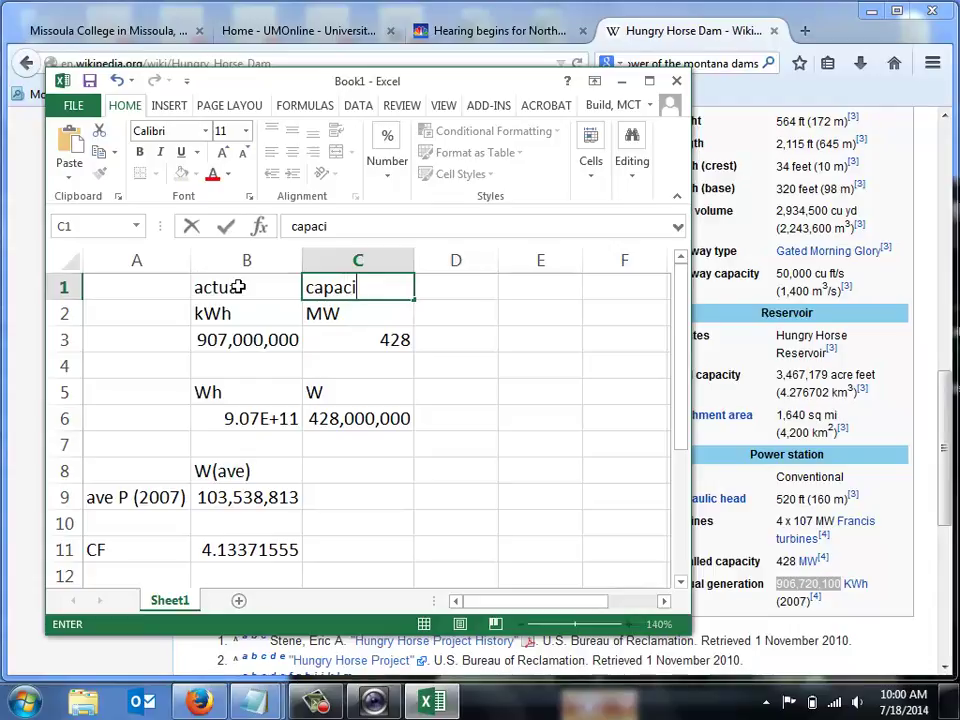
text(ty)
key(Return)
- Underline the actual and capacity headings in cells B1 and C1
click(237, 287)
key(ctrl+u)
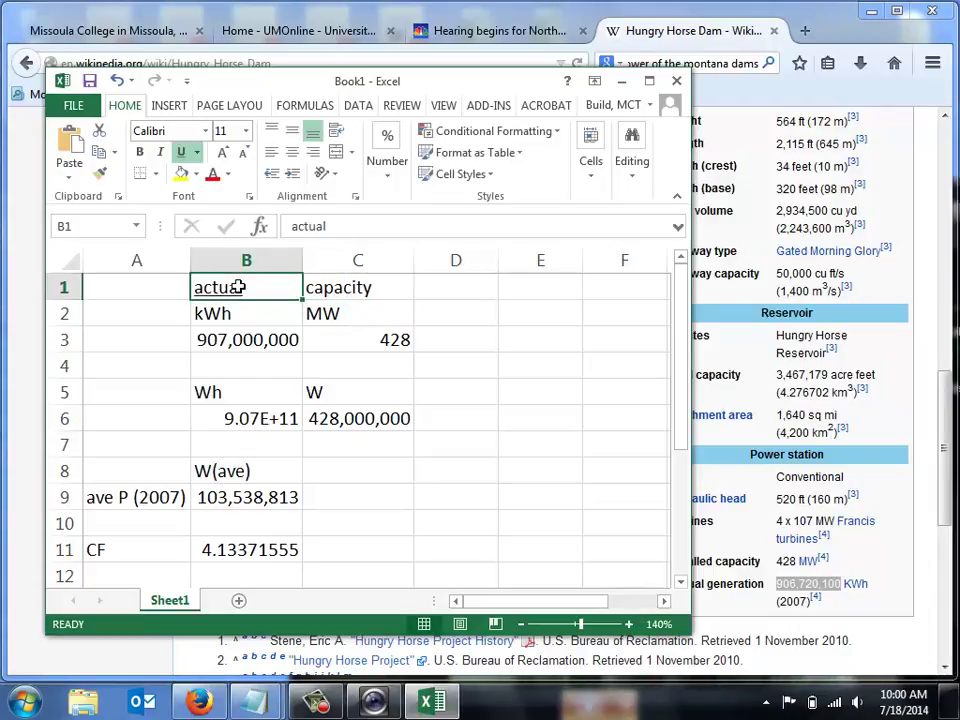
click(332, 287)
key(ctrl+u)
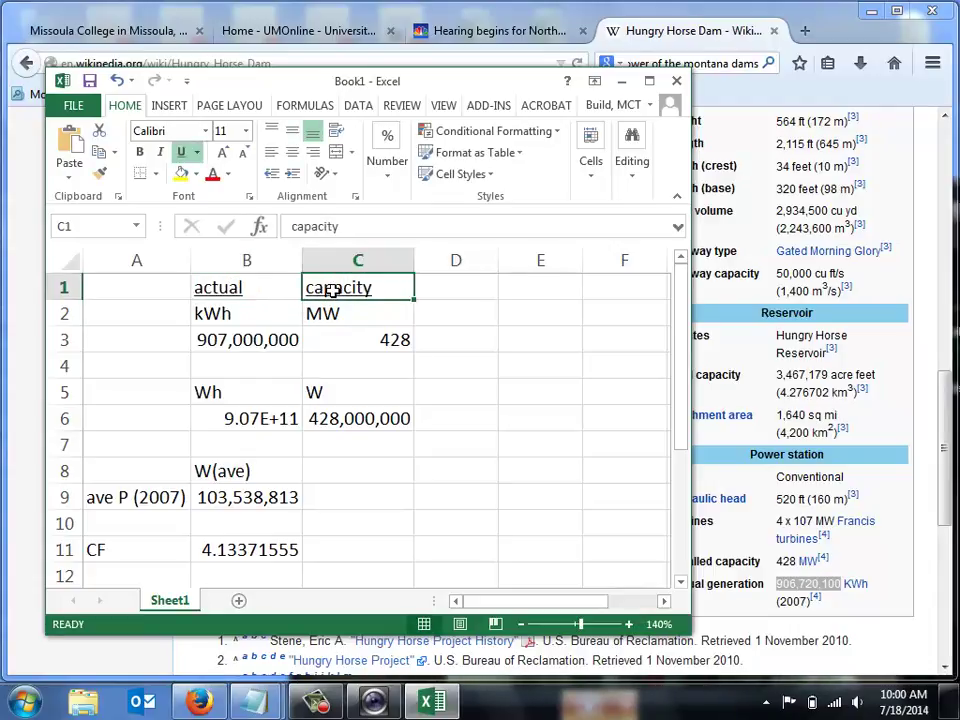
key(Return)
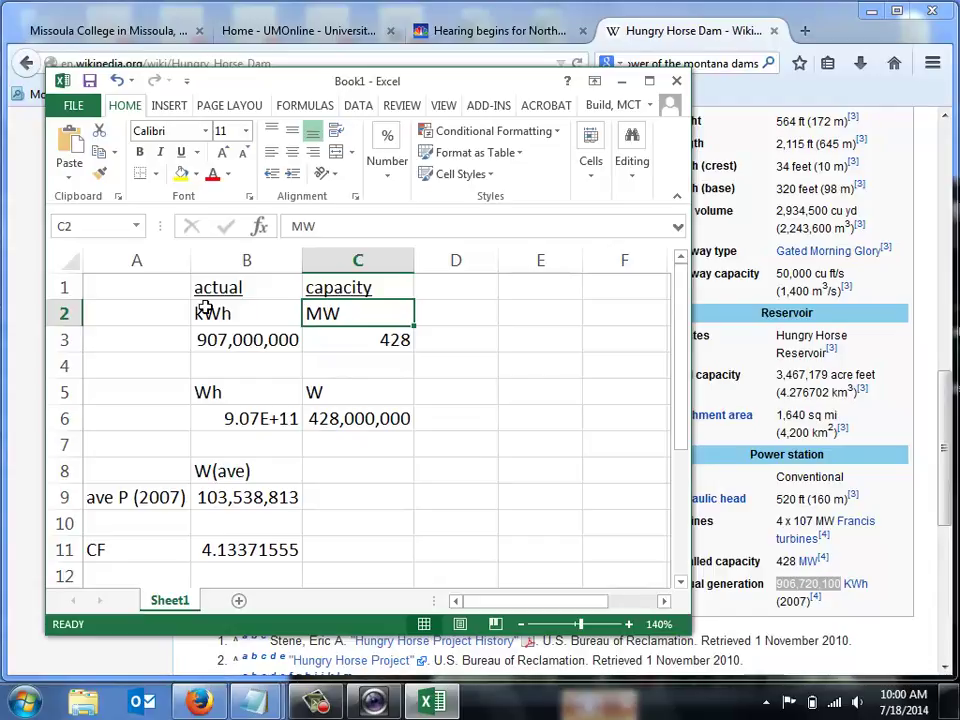
- Center the contents of columns A through C horizontally
drag(131, 261, 341, 283)
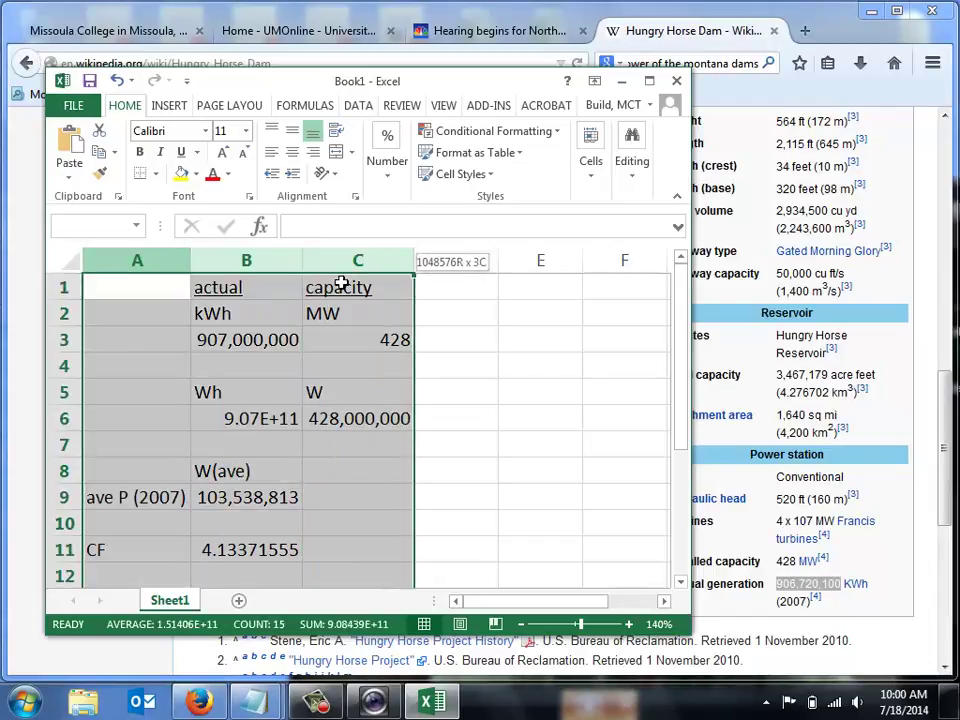
click(291, 152)
click(407, 420)
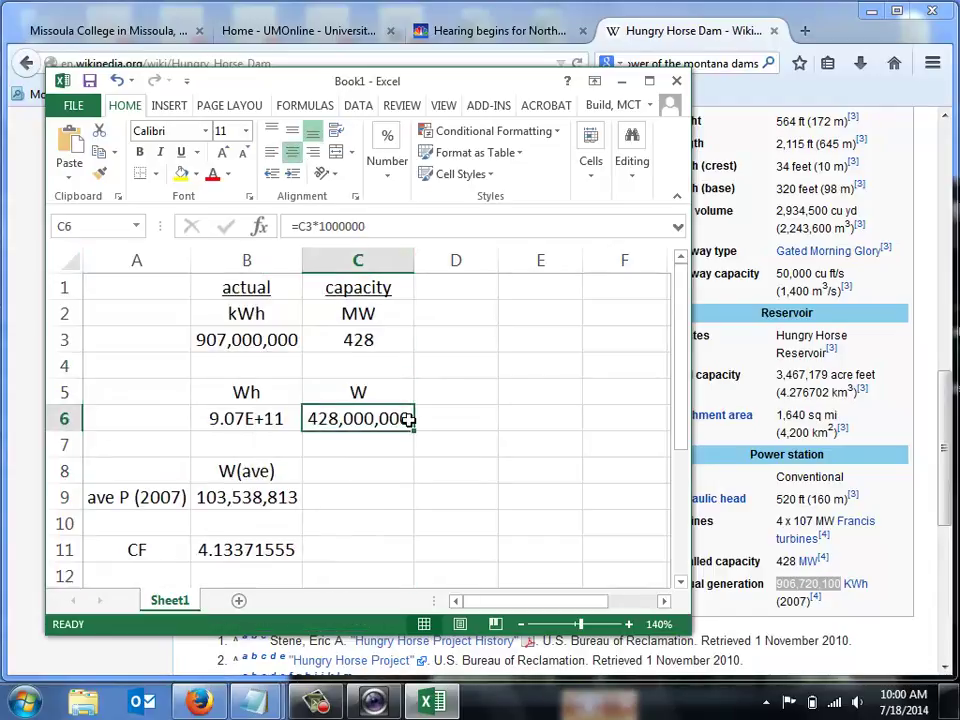
- Format the capacity factor in cell B11 as a Number with 2 decimal places
click(252, 549)
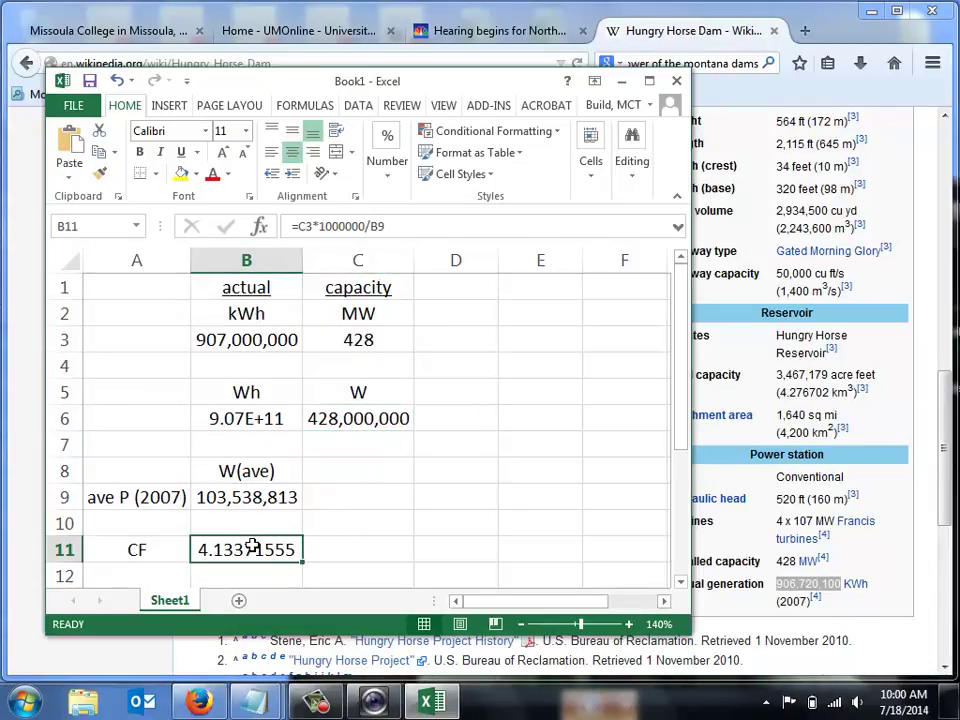
key(ctrl+1)
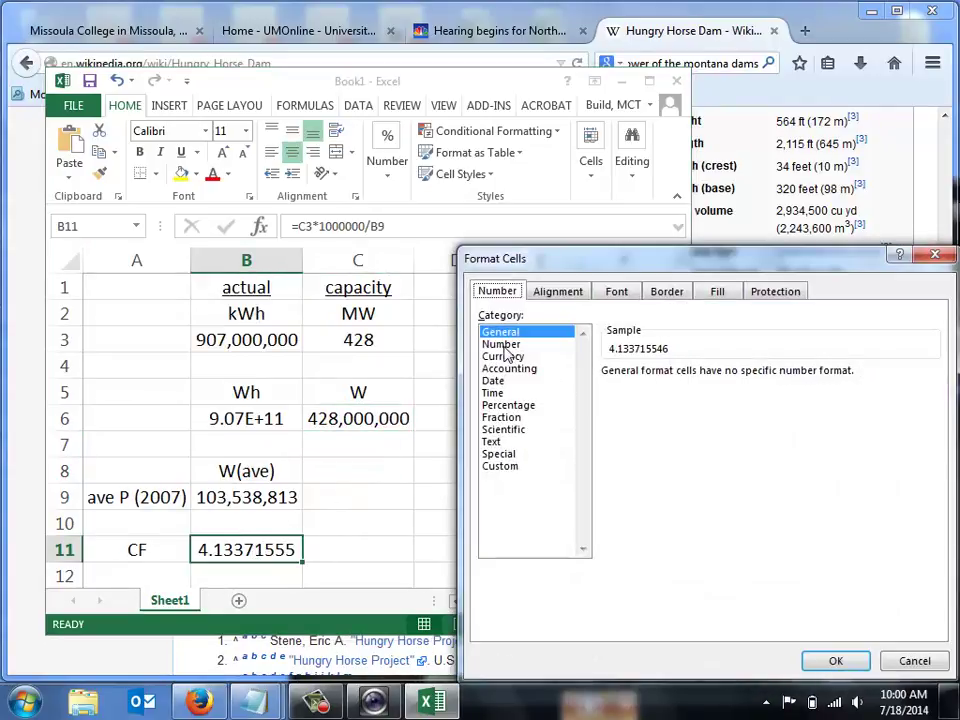
click(505, 345)
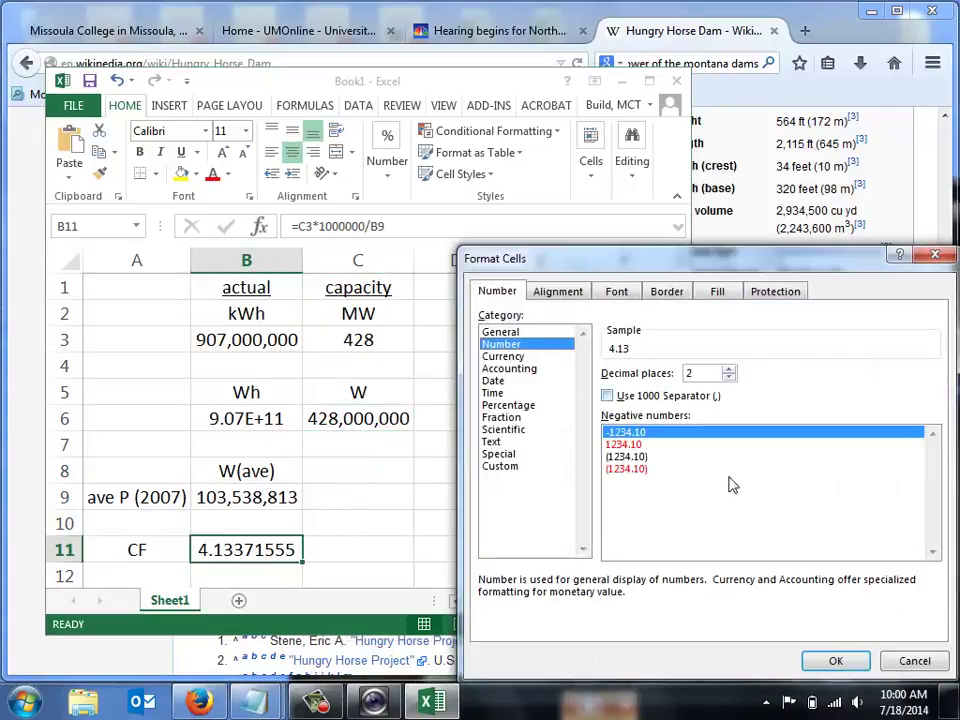
click(820, 660)
click(438, 532)
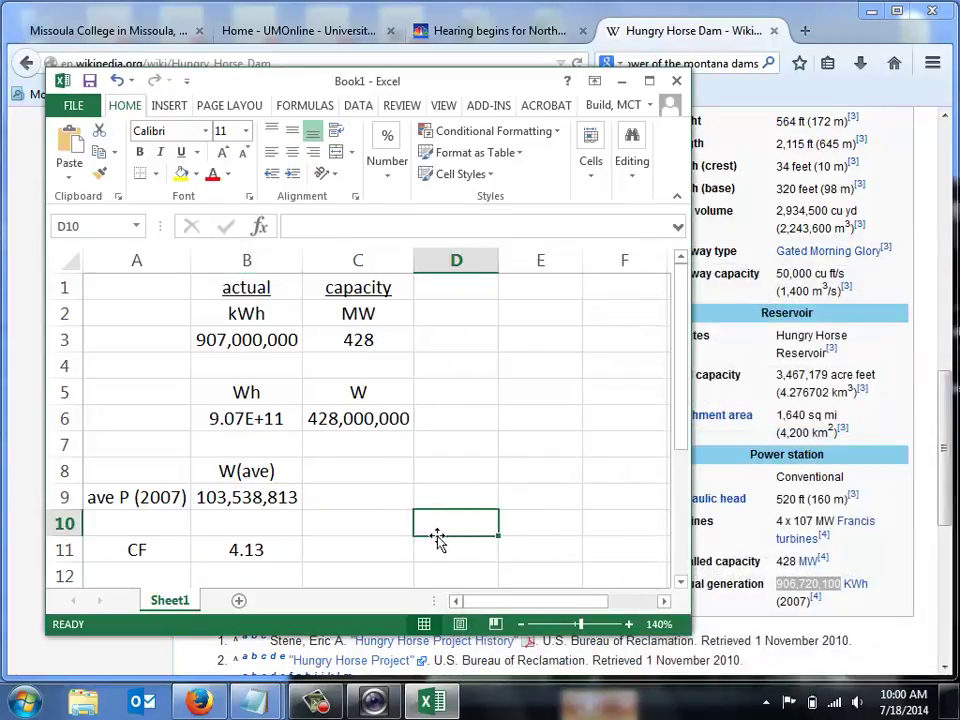
- Replace the capacity factor formula in cell B11 with =B9/C6, dividing average power by capacity in watts
click(240, 553)
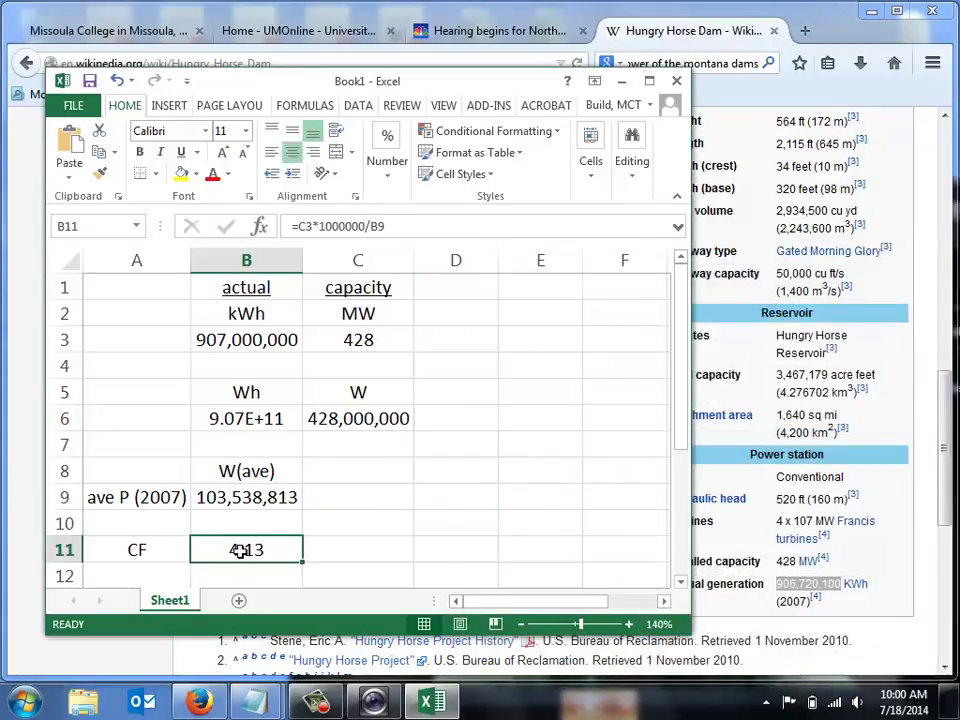
text(=)
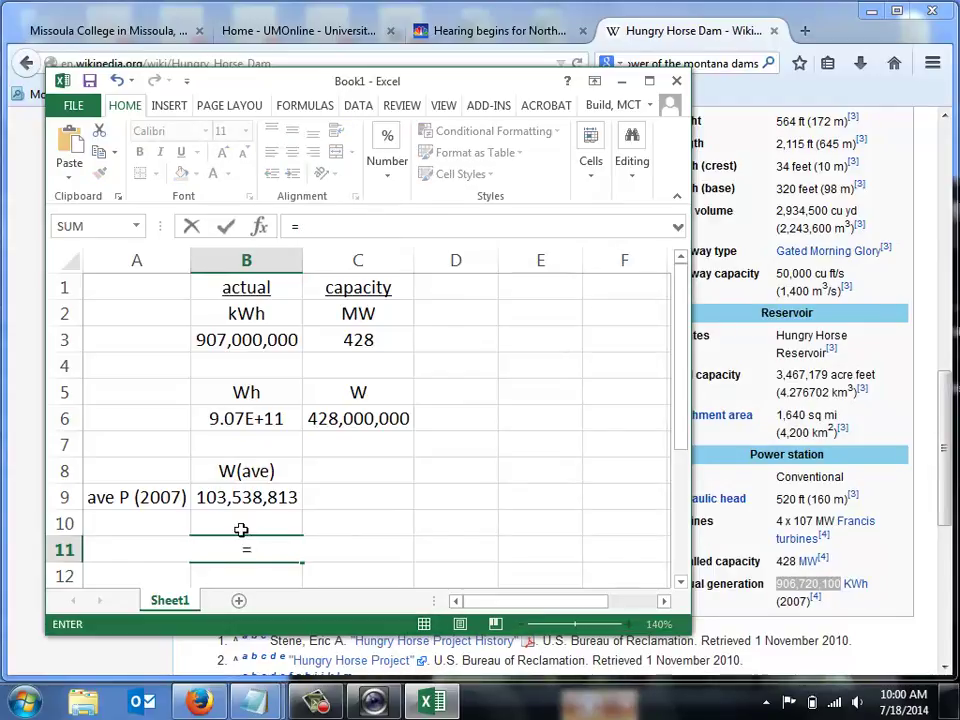
click(248, 499)
text(/)
click(358, 419)
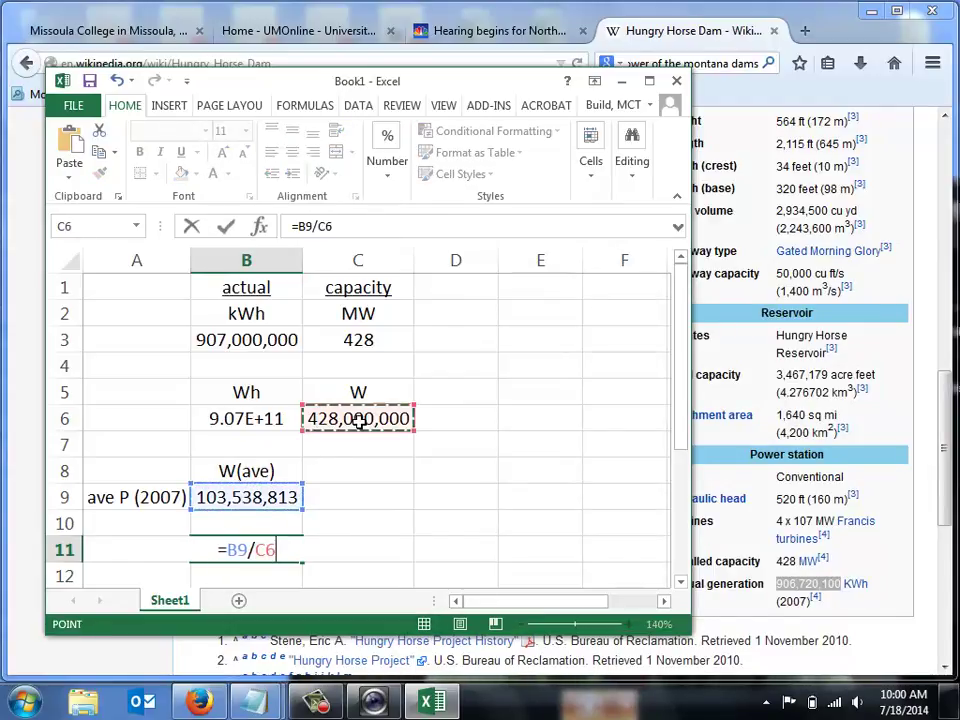
key(Return)
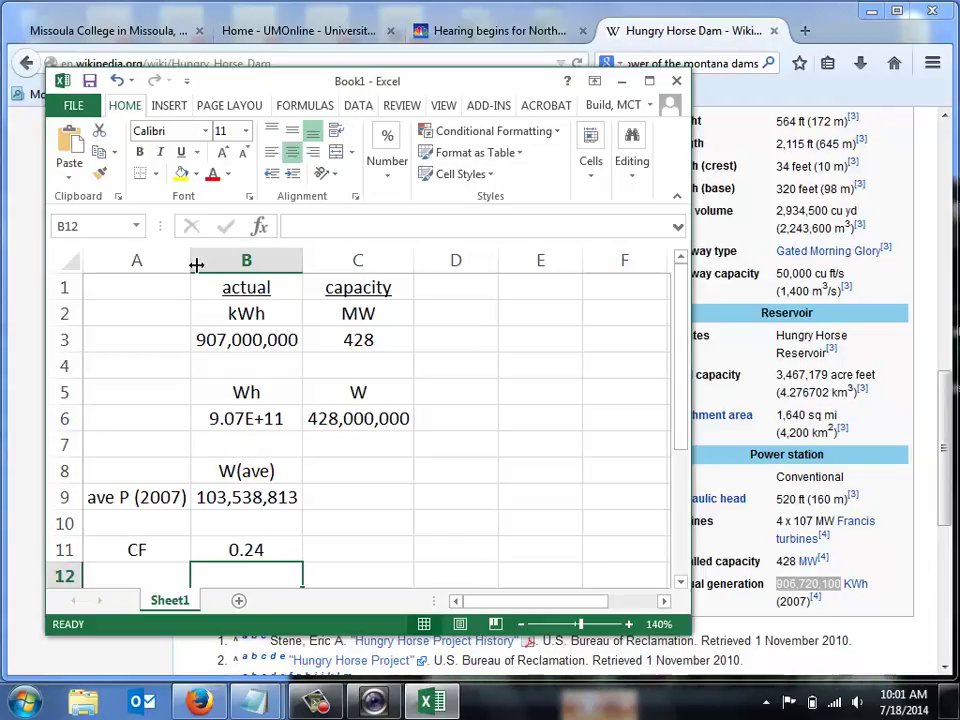
- Insert a blank row above the actual and capacity headings, and extend the Excel window upward to show more rows
right_click(64, 287)
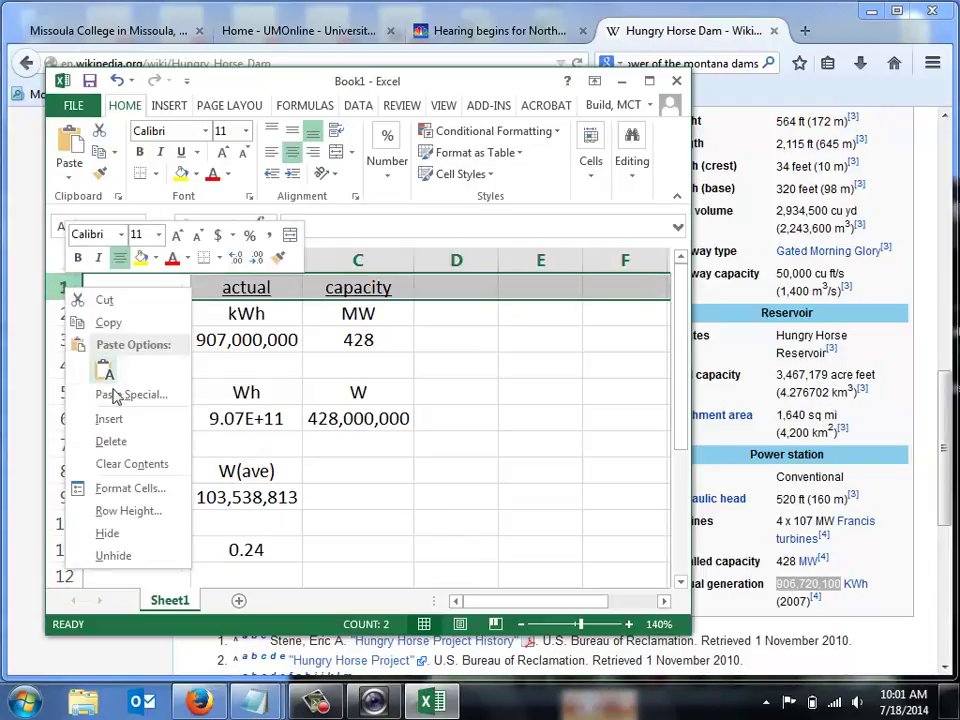
click(124, 420)
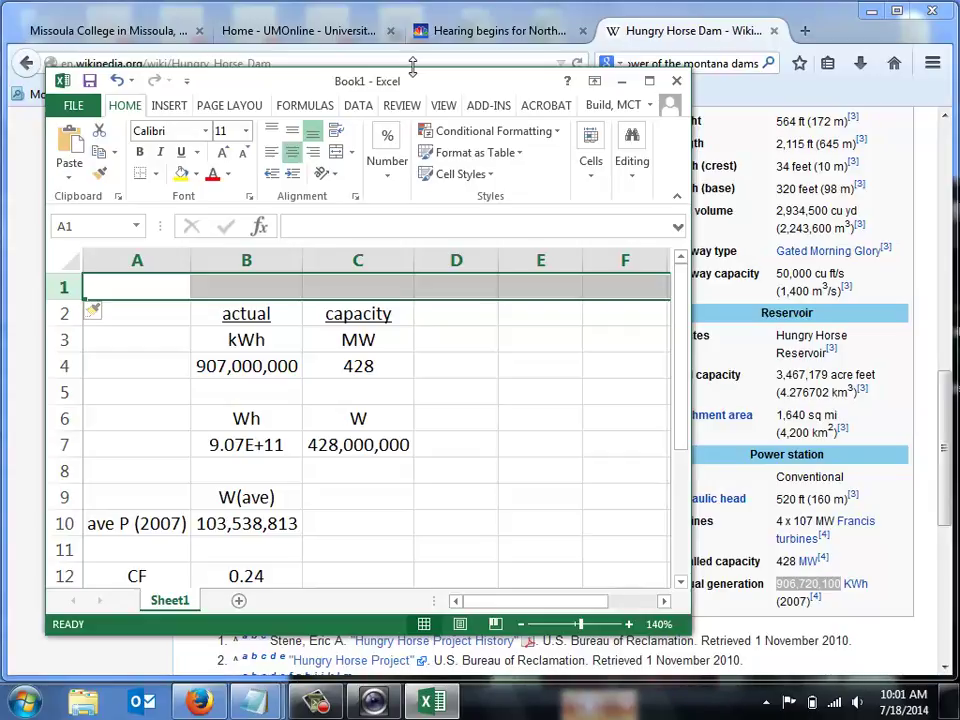
drag(413, 68, 410, 22)
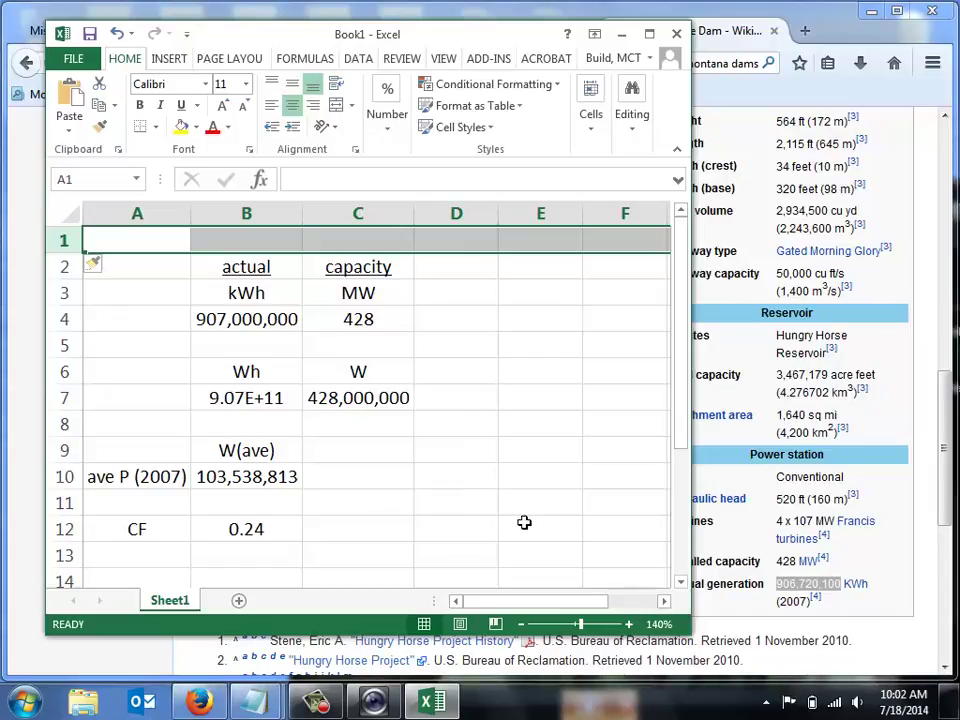
click(270, 242)
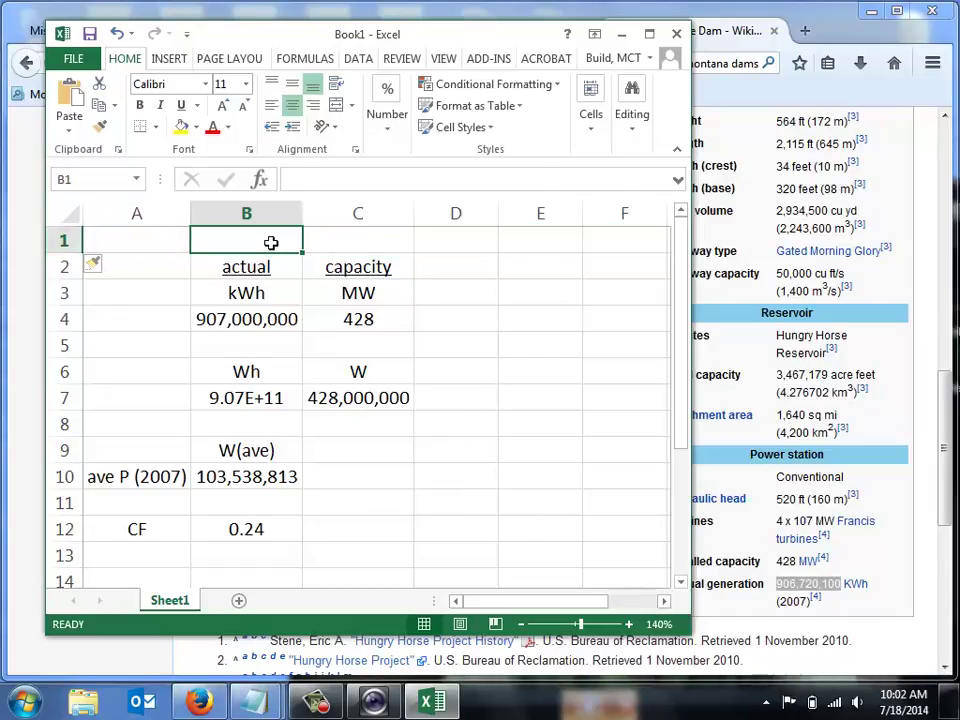
- Enter the title "Hungry Horse" in cell B1 above the actual and capacity headings
text(Hungryy)
key(BackSpace)
text(h)
key(BackSpace)
text(Horse)
key(Return)
- Merge and center the Hungry Horse title across B1:C1 and underline it
click(296, 241)
drag(298, 241, 316, 242)
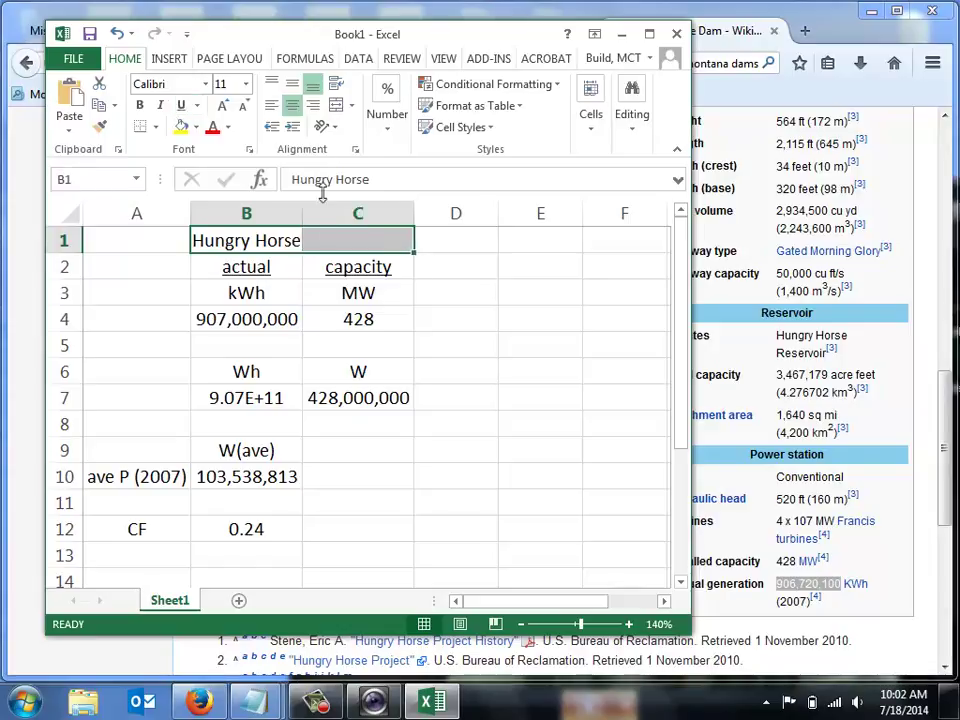
click(338, 107)
click(181, 105)
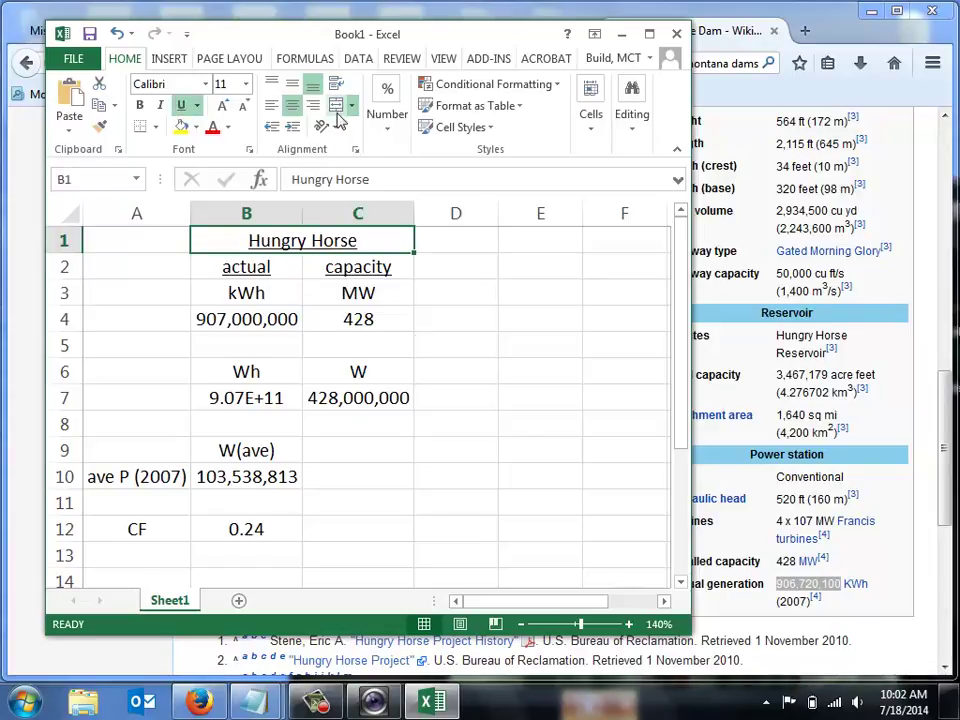
click(536, 469)
- Enter the heading "total ave estimate" in cell E1, correcting its spelling
click(527, 248)
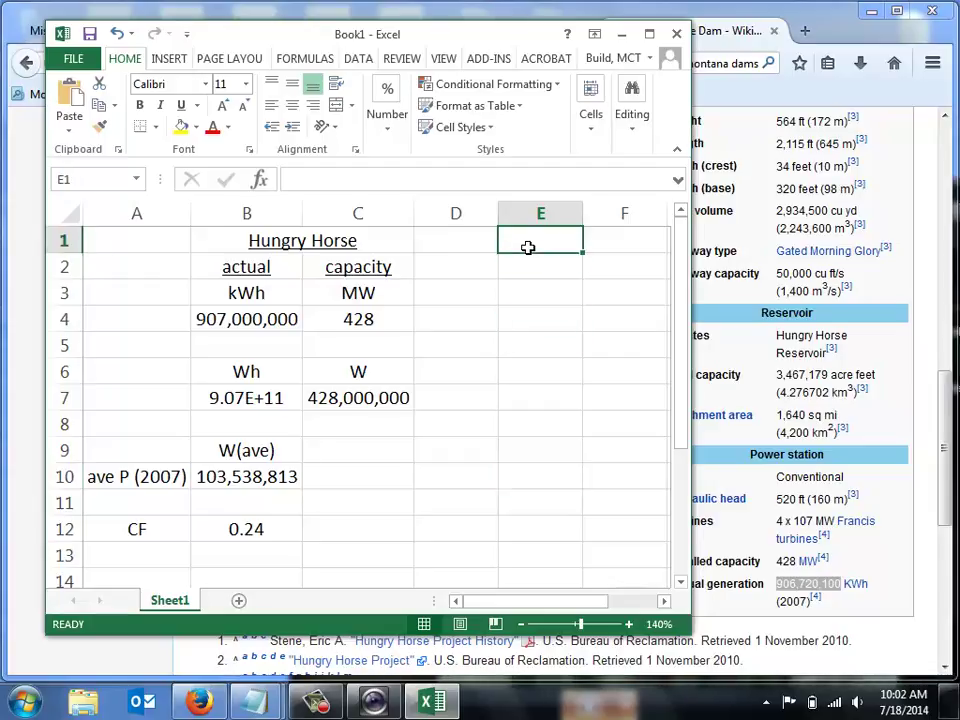
text(tot)
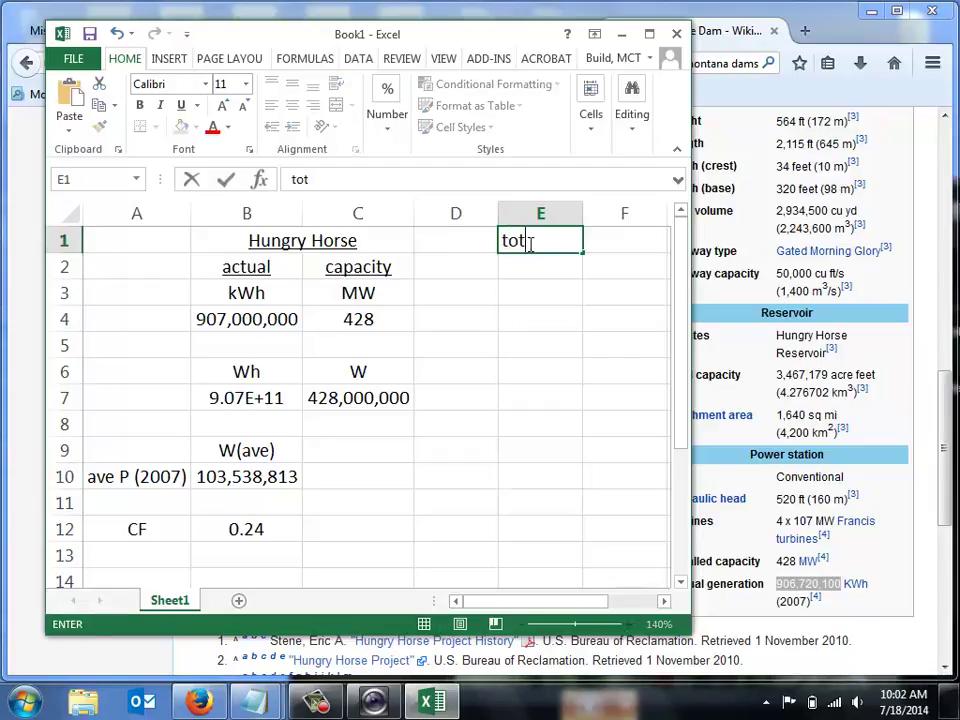
text(al ave estimatgge)
key(Return)
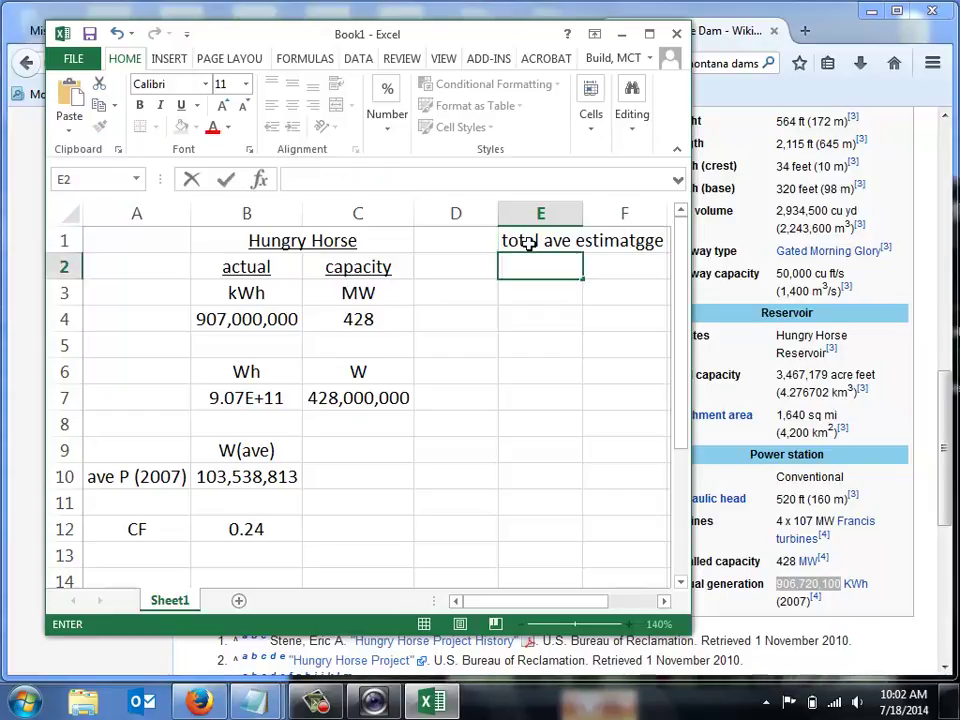
click(527, 243)
click(480, 178)
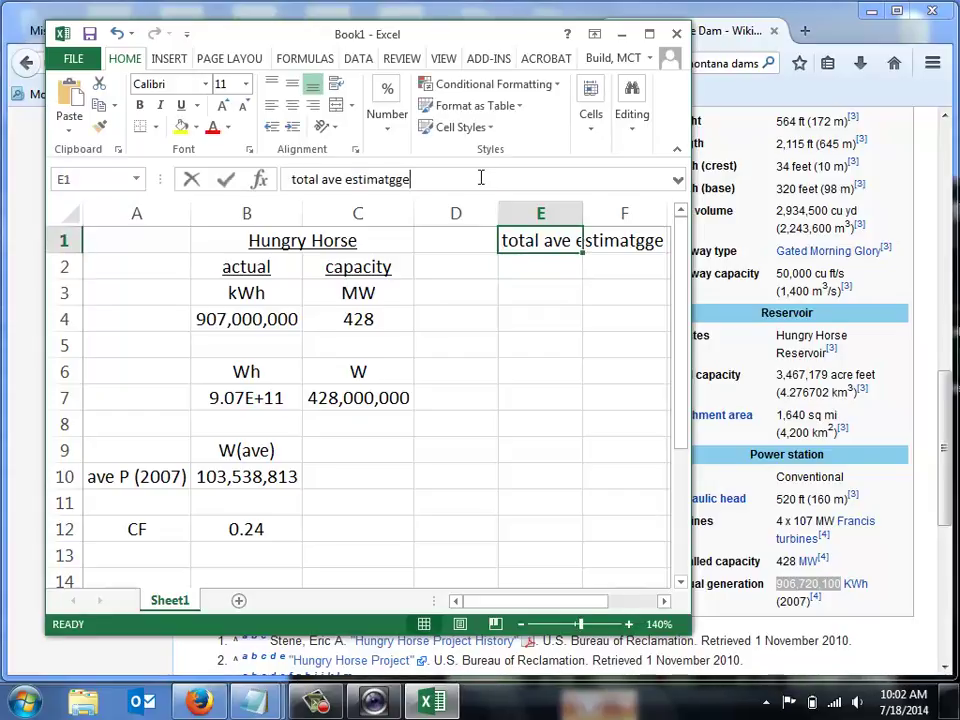
key(BackSpace)
key(BackSpace)
key(BackSpace)
text(e)
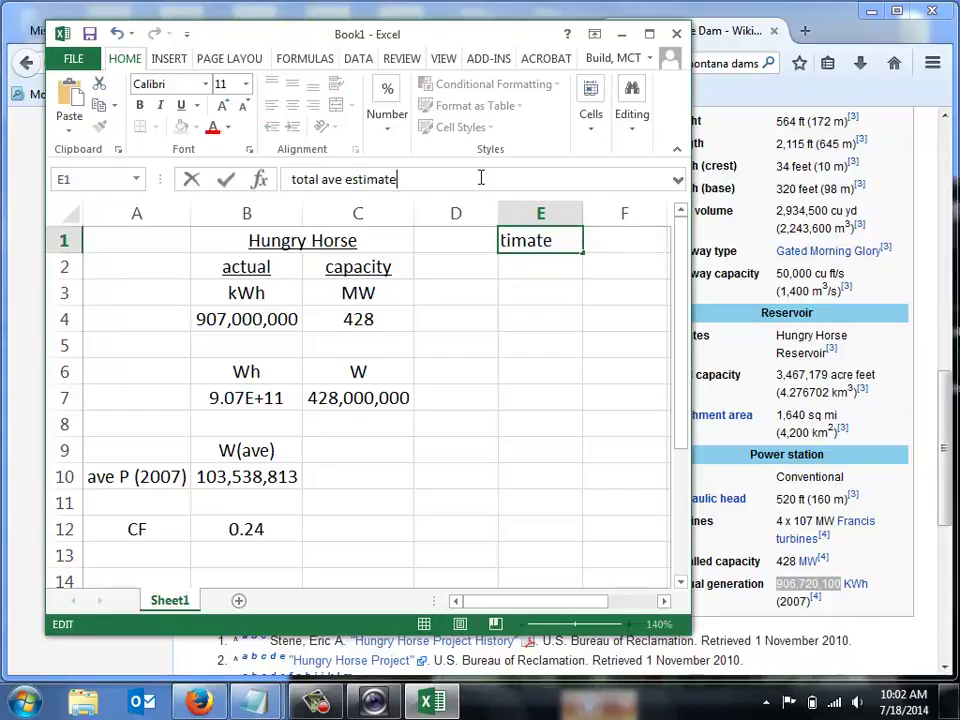
key(Return)
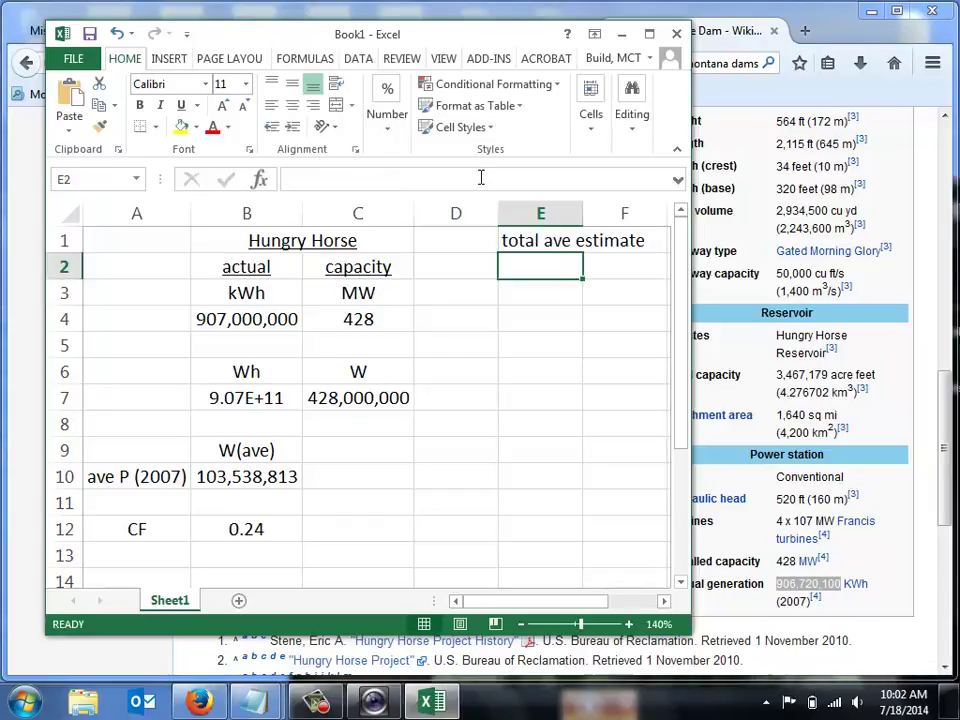
- Copy the Hungry Horse block B2:C12 to E2 under the total estimate heading, and widen the Excel window
click(529, 401)
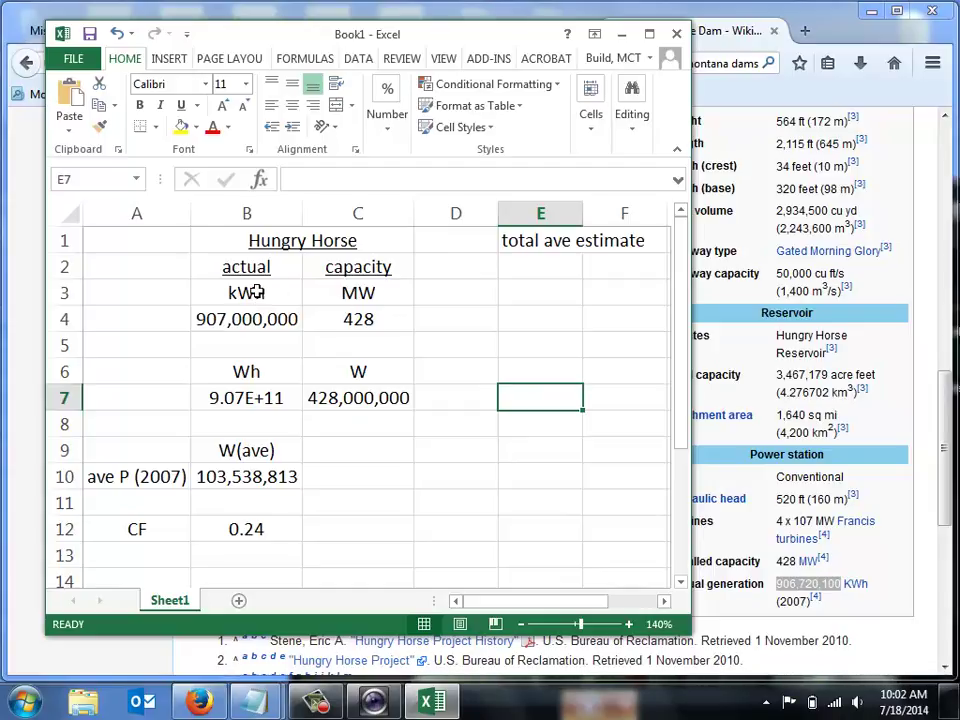
drag(248, 267, 370, 514)
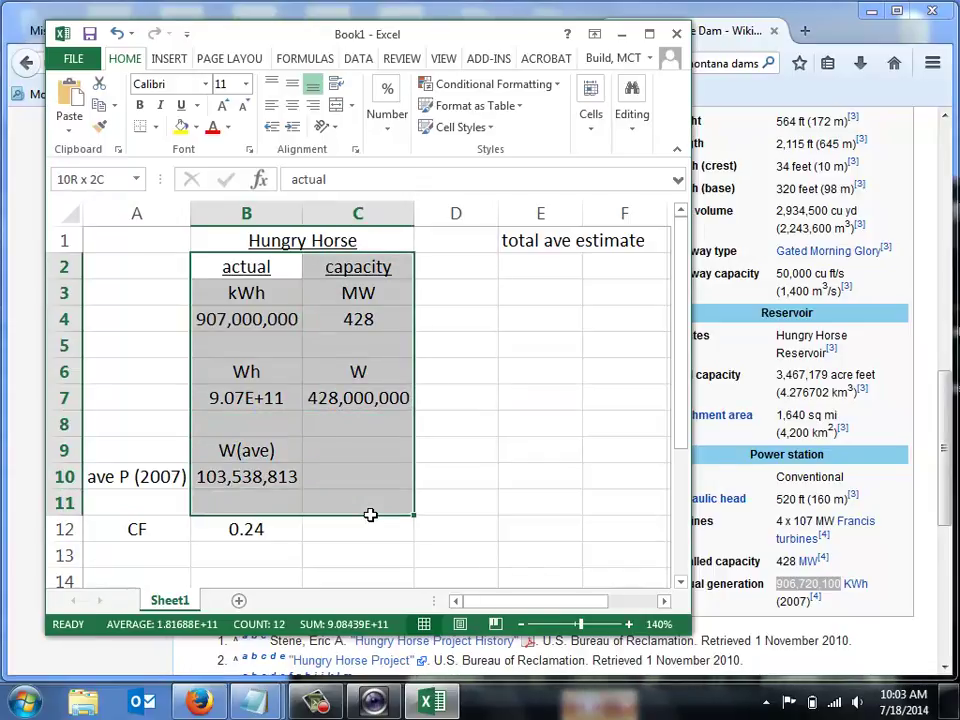
drag(370, 514, 370, 529)
key(ctrl+c)
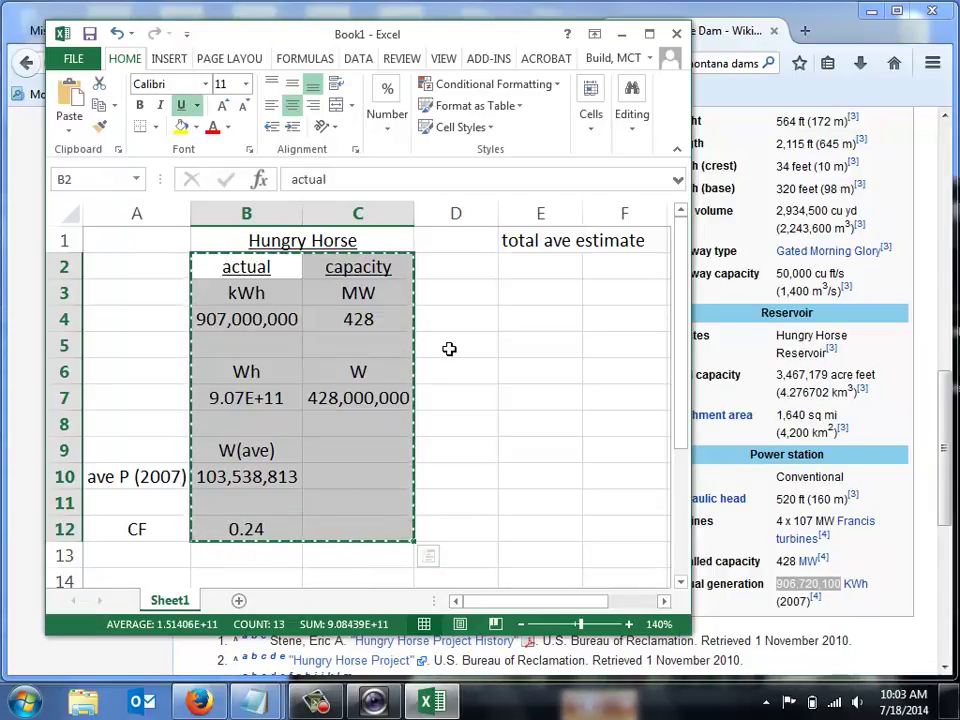
click(527, 272)
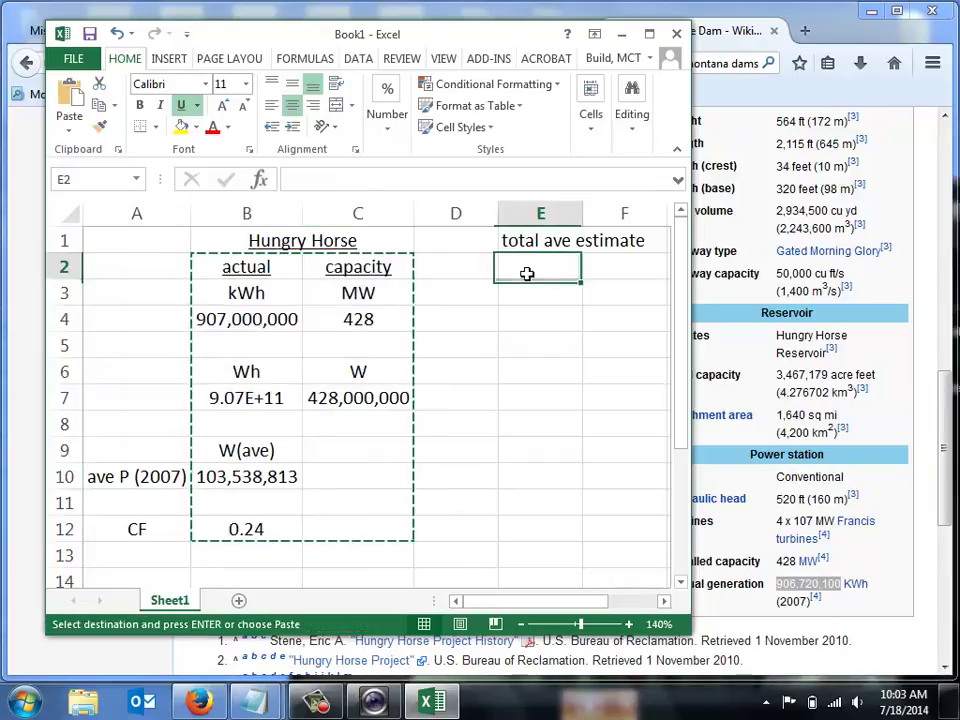
key(ctrl+v)
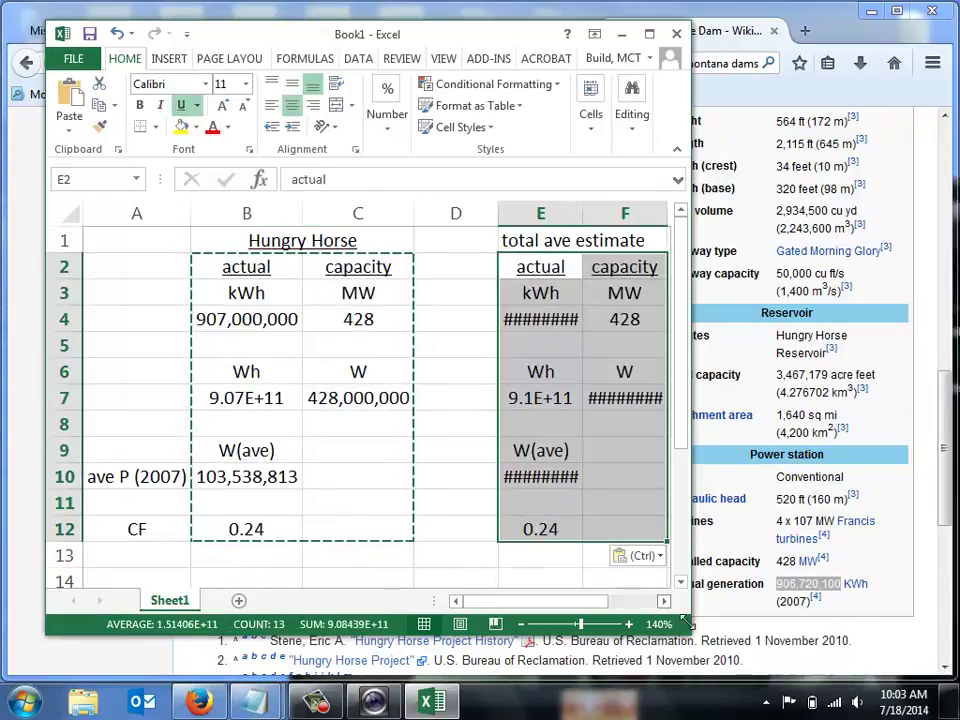
drag(705, 632, 773, 625)
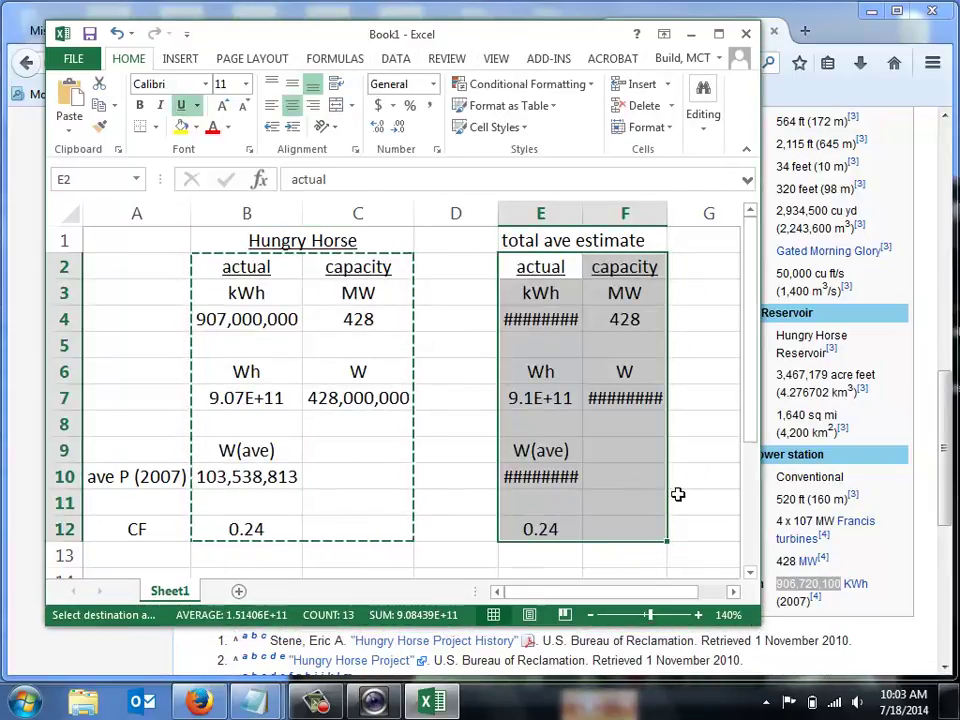
click(673, 450)
- Enter =B4*11 in cell E4 to scale the actual kWh, and fill the formula across to F4
click(537, 318)
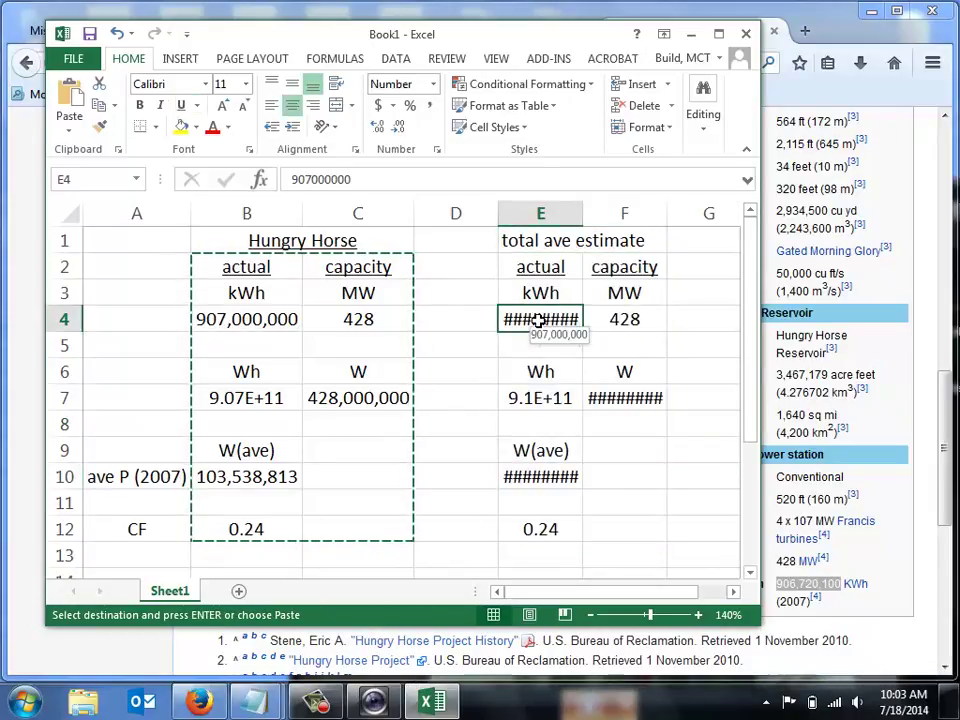
text(=)
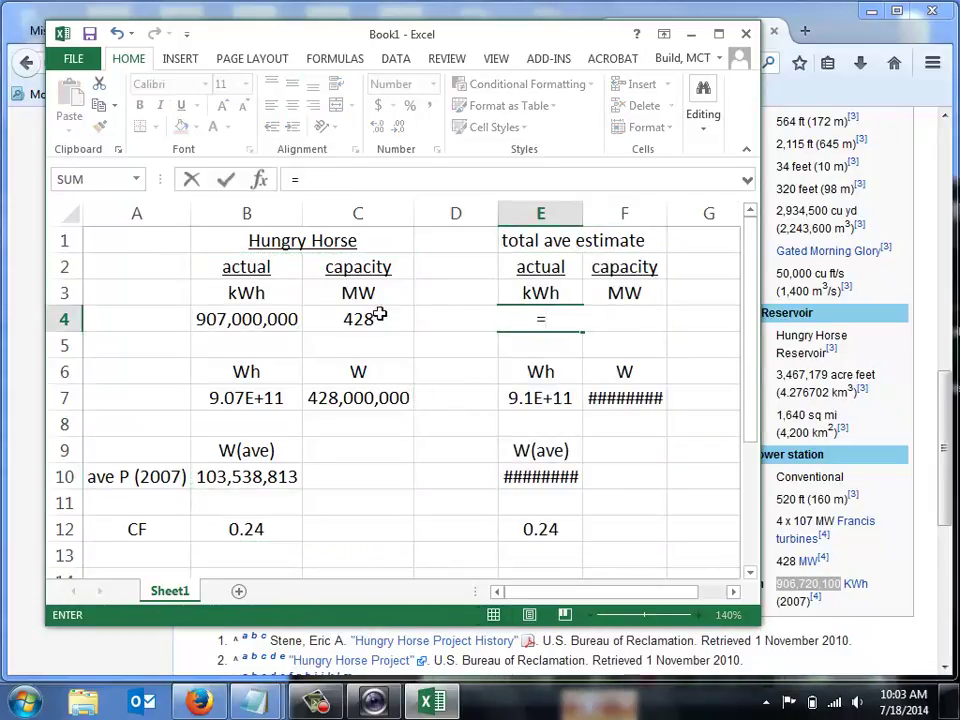
click(290, 318)
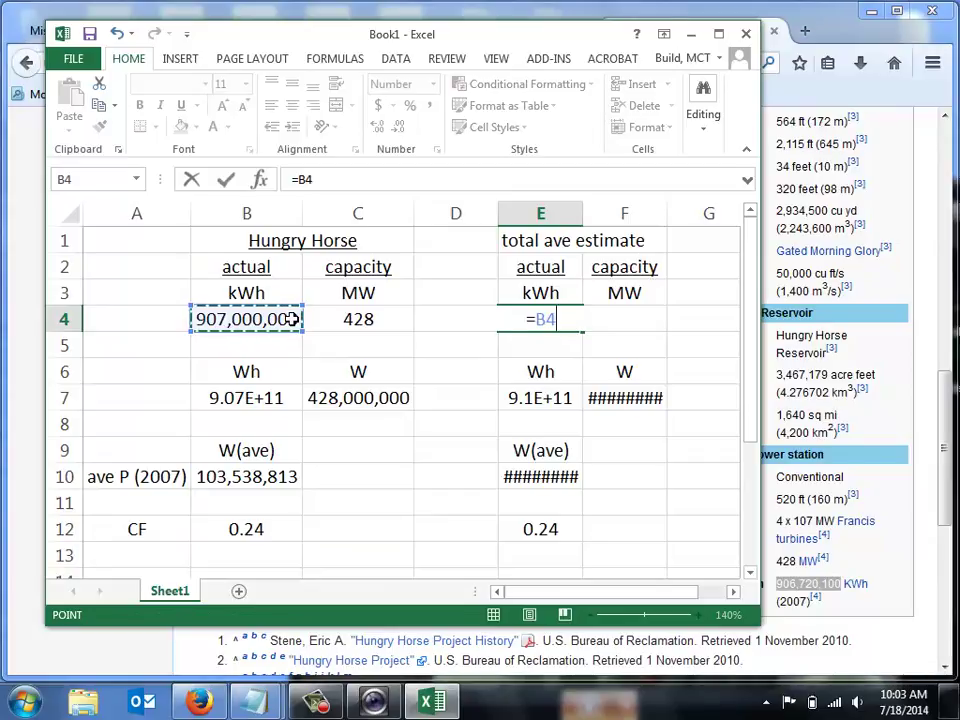
text(*11)
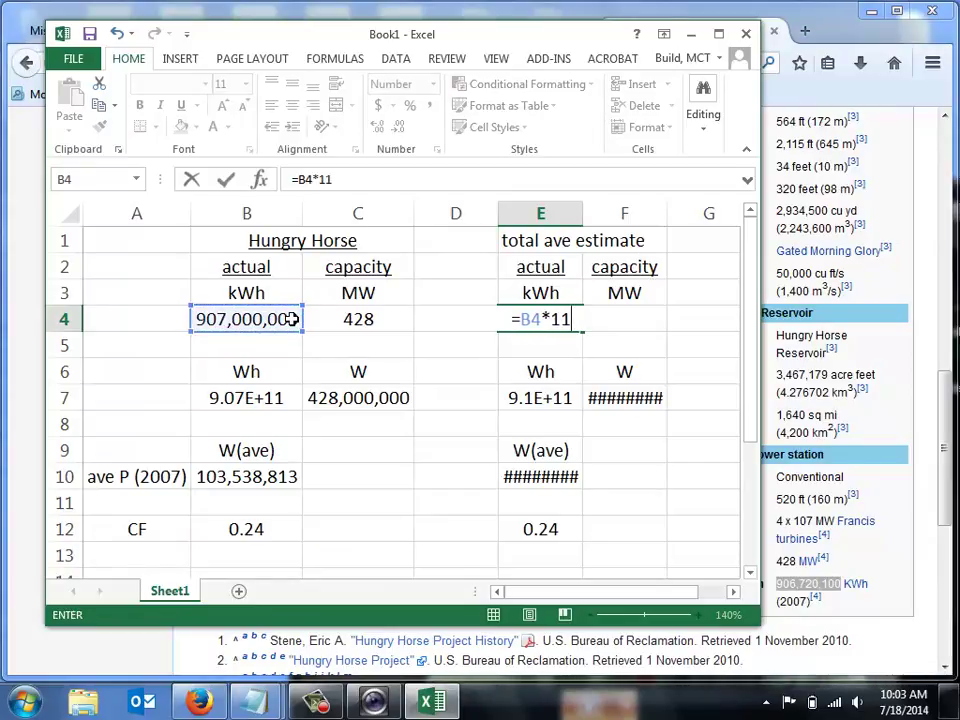
key(Return)
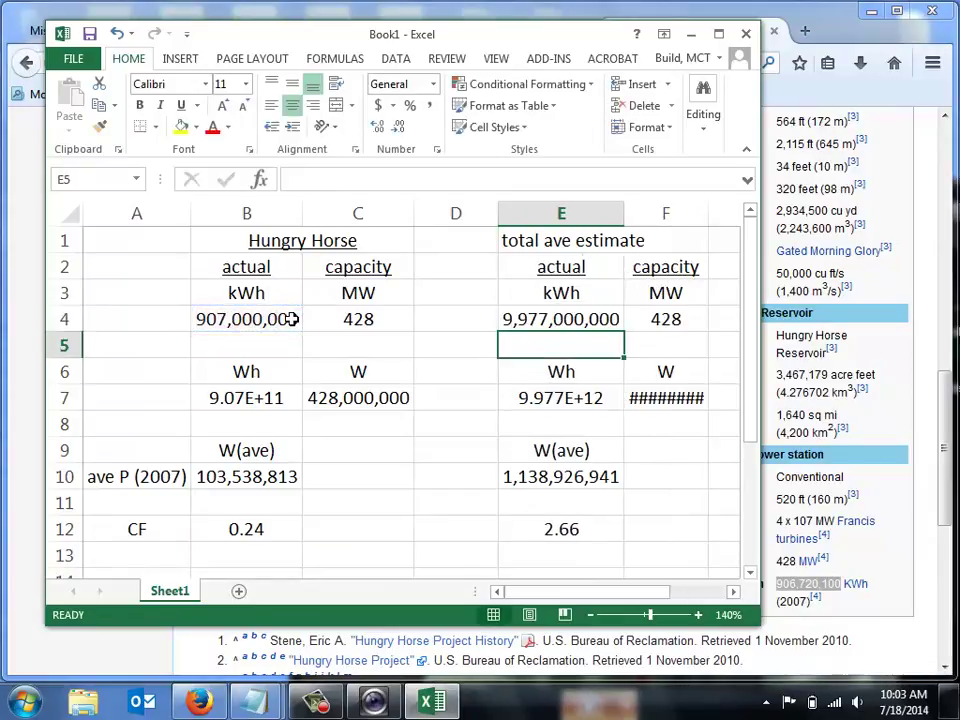
click(549, 318)
drag(626, 330, 652, 328)
- Copy the times-11 formula from E4 into the Wh and W cells E7 and F7
click(565, 319)
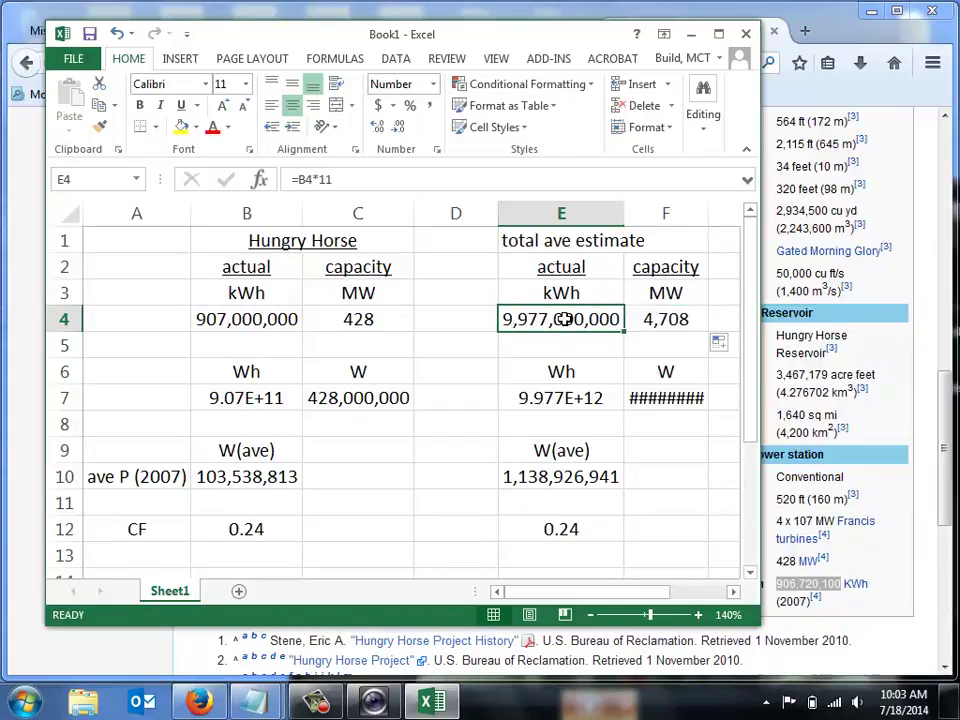
key(ctrl+c)
click(537, 405)
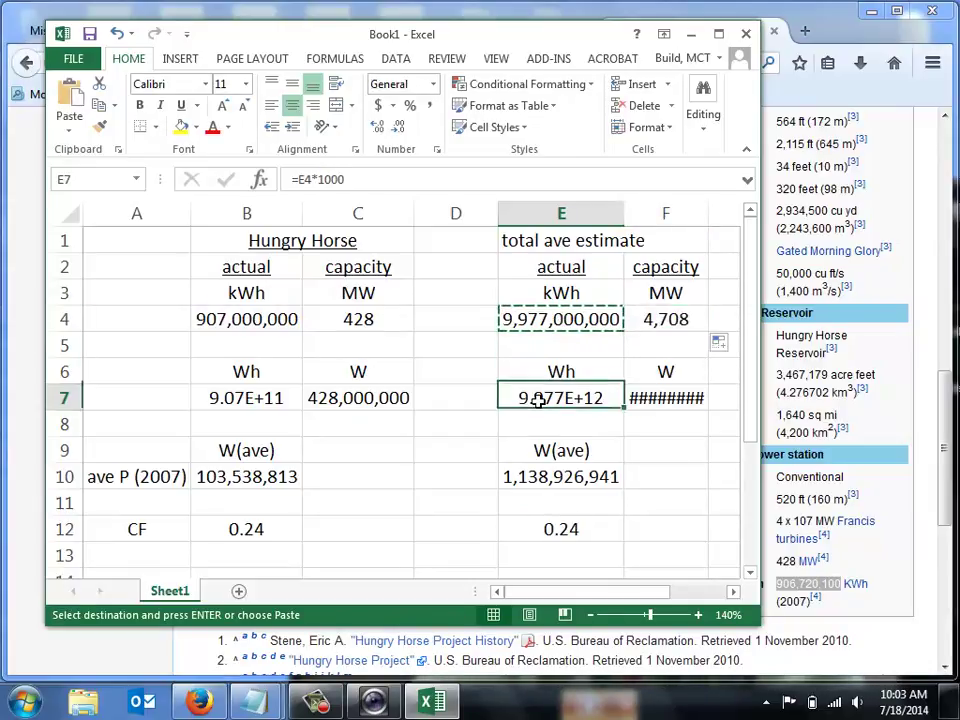
key(ctrl+v)
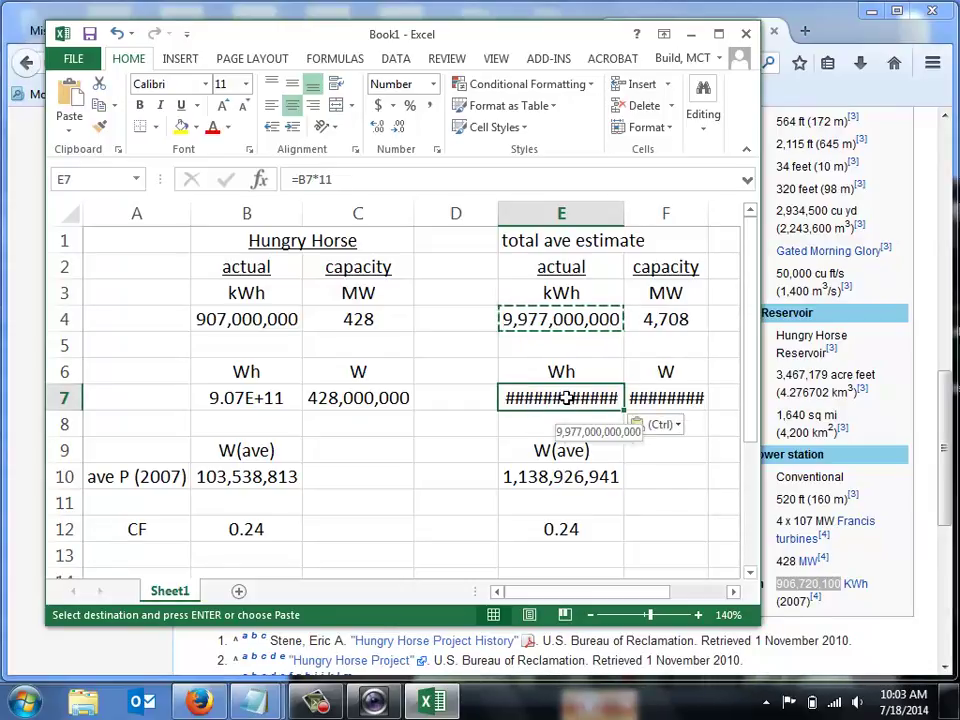
key(ctrl+c)
click(677, 398)
key(ctrl+v)
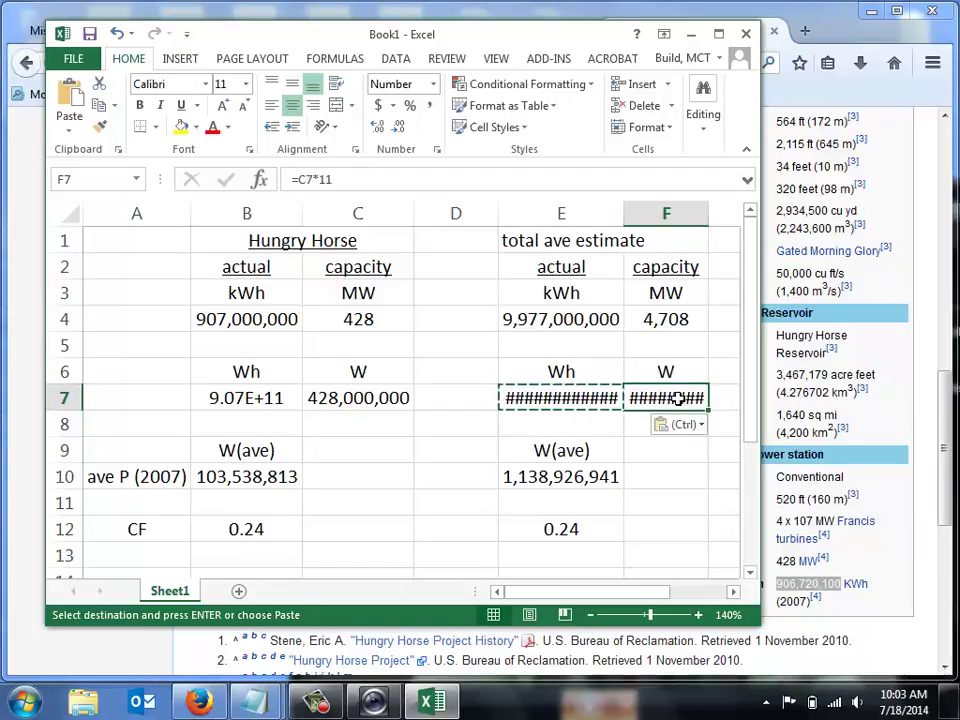
- Widen columns E and F to fit their values, and widen the Excel window to show both fully
double_click(708, 217)
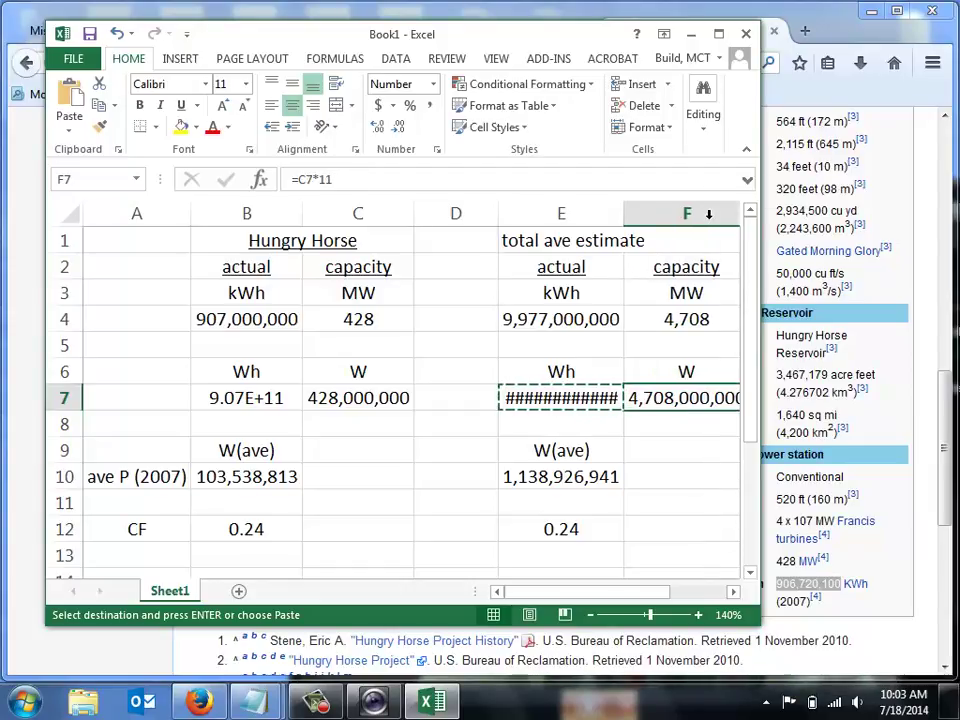
drag(621, 214, 660, 214)
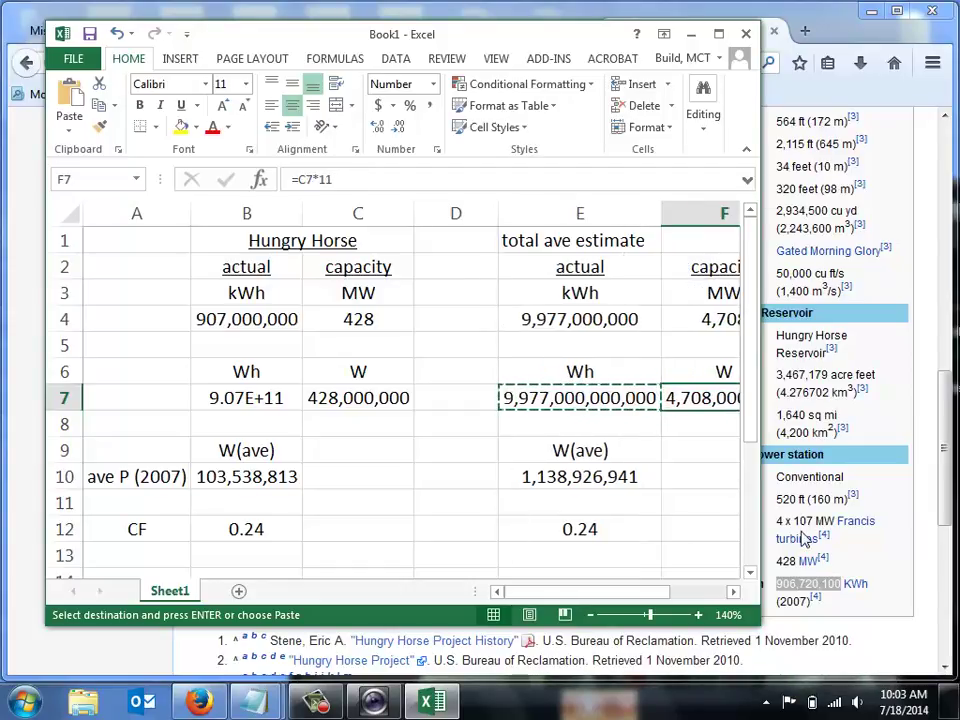
drag(757, 622, 829, 604)
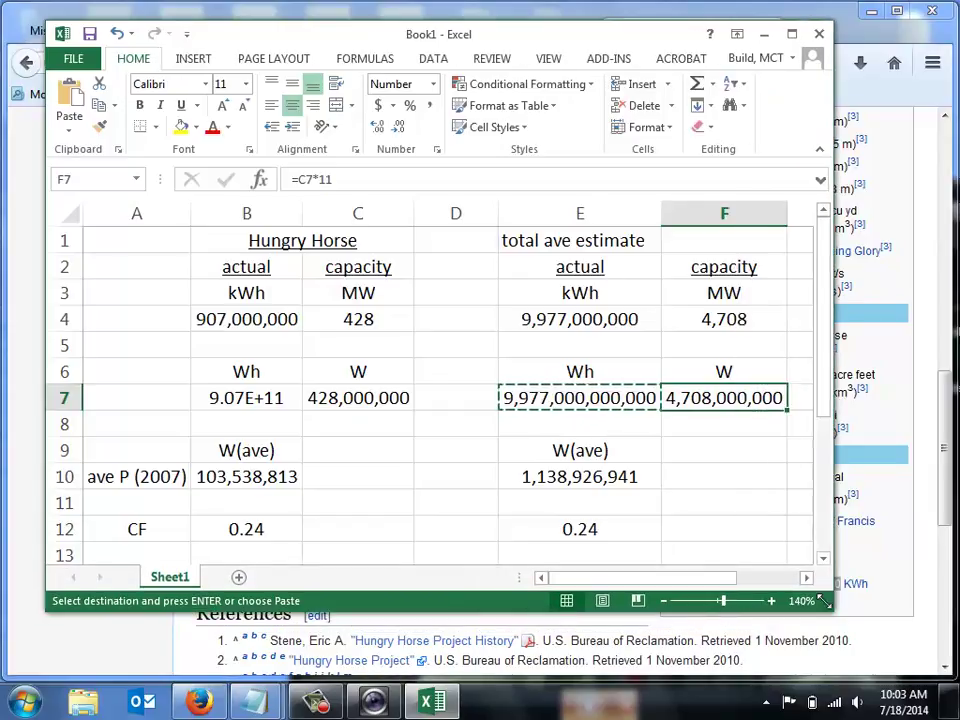
click(754, 525)
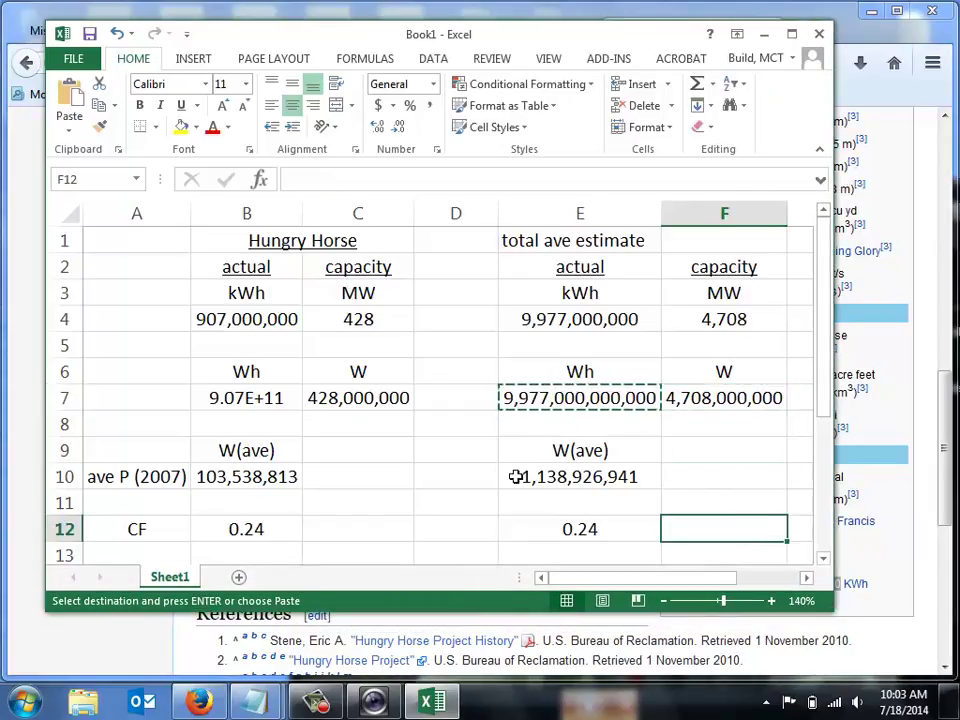
- Replace the average power formula in E10 with the copied times-11 formula, =B10*11, and inspect the capacity factor formula in E12
click(572, 480)
click(588, 393)
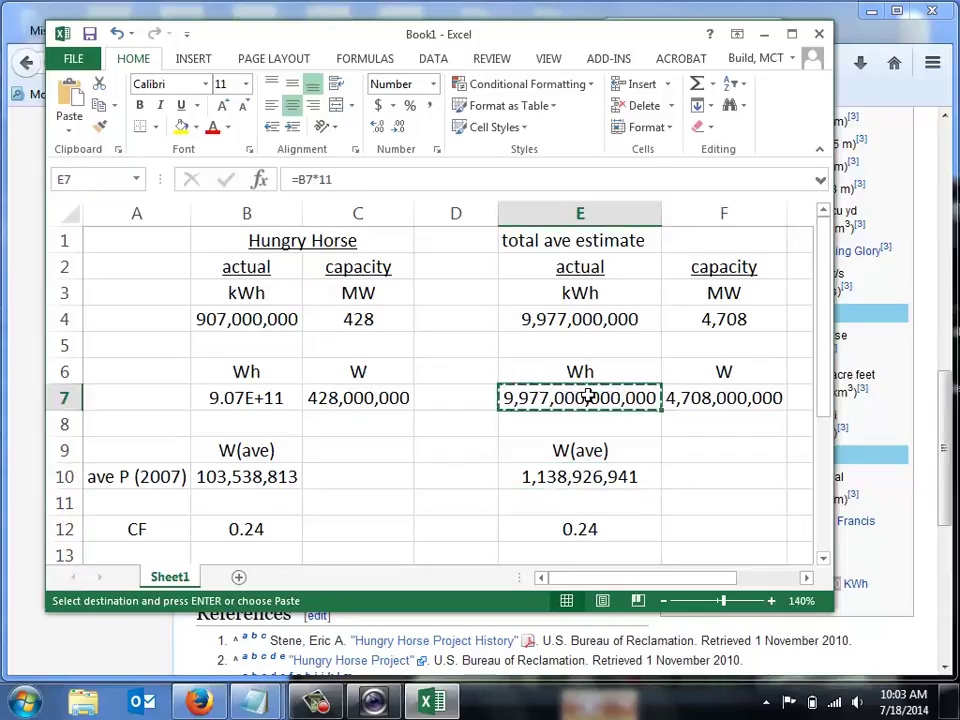
click(565, 479)
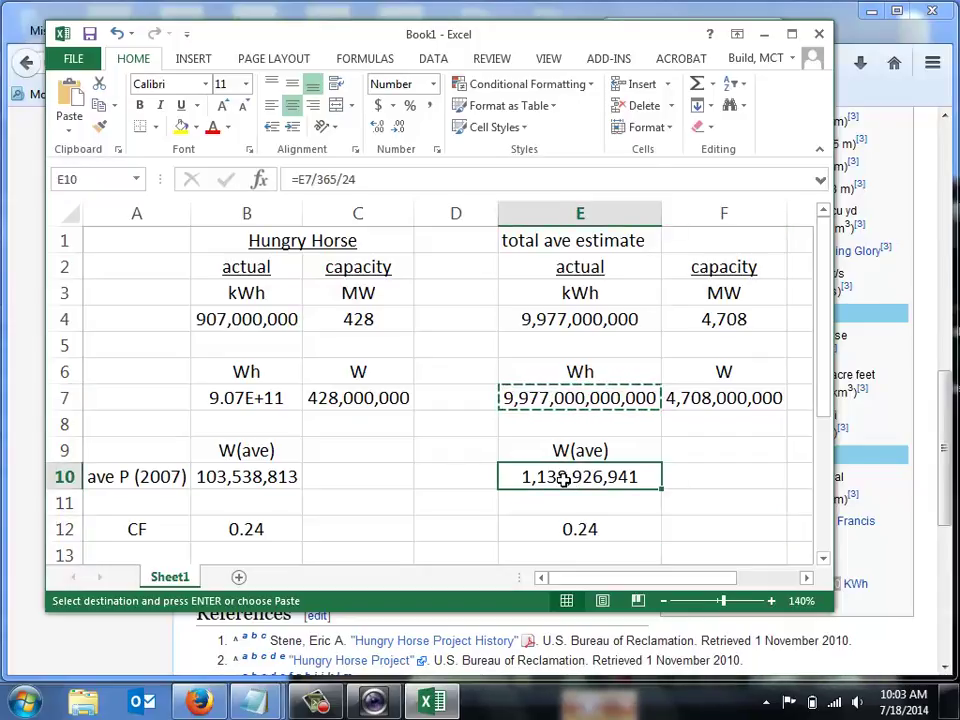
key(ctrl+v)
key(Escape)
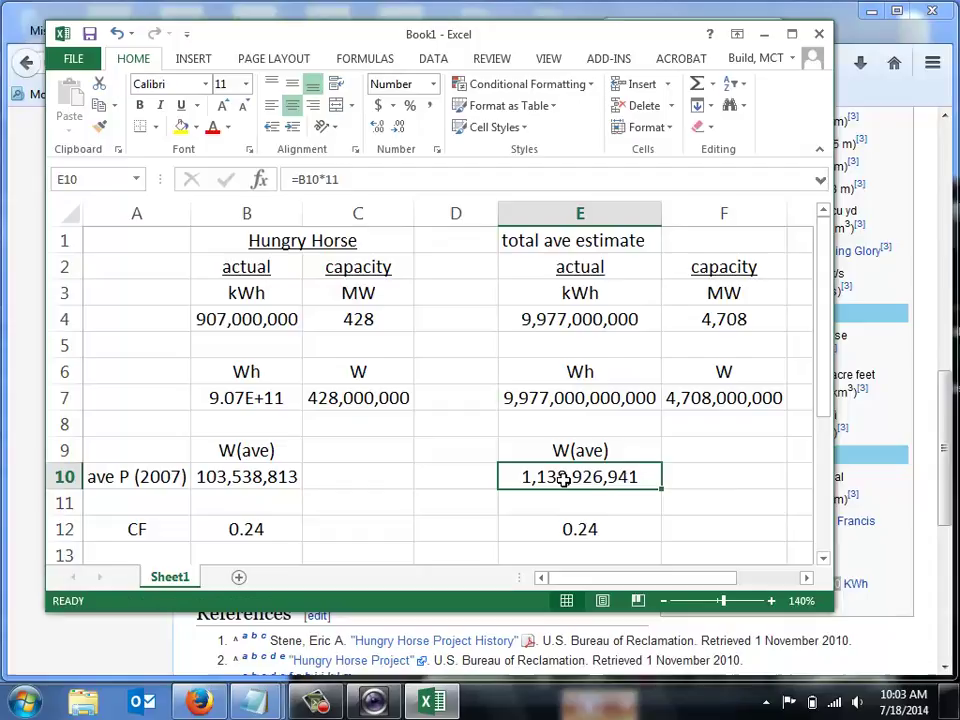
click(574, 531)
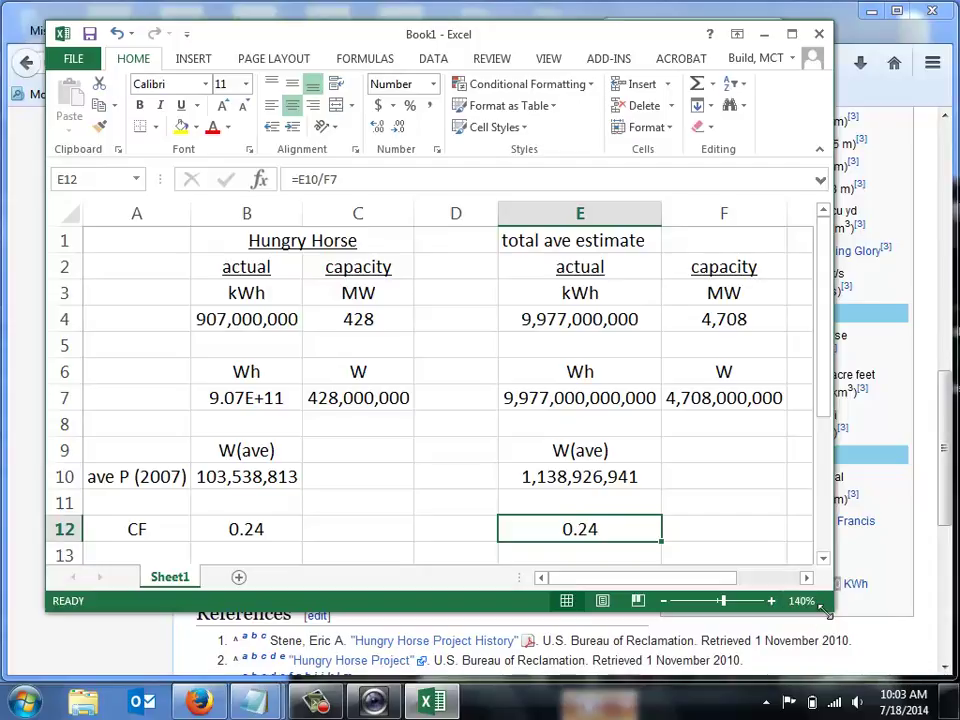
- Enlarge the Excel window and narrow the empty column D between the two data blocks
drag(830, 611, 948, 628)
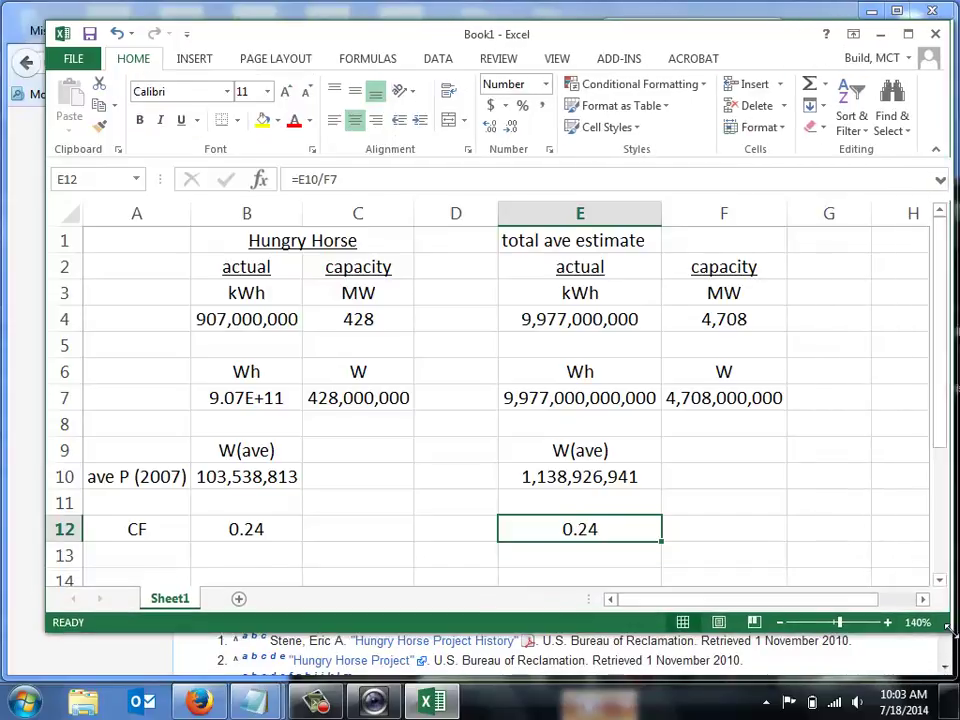
click(193, 216)
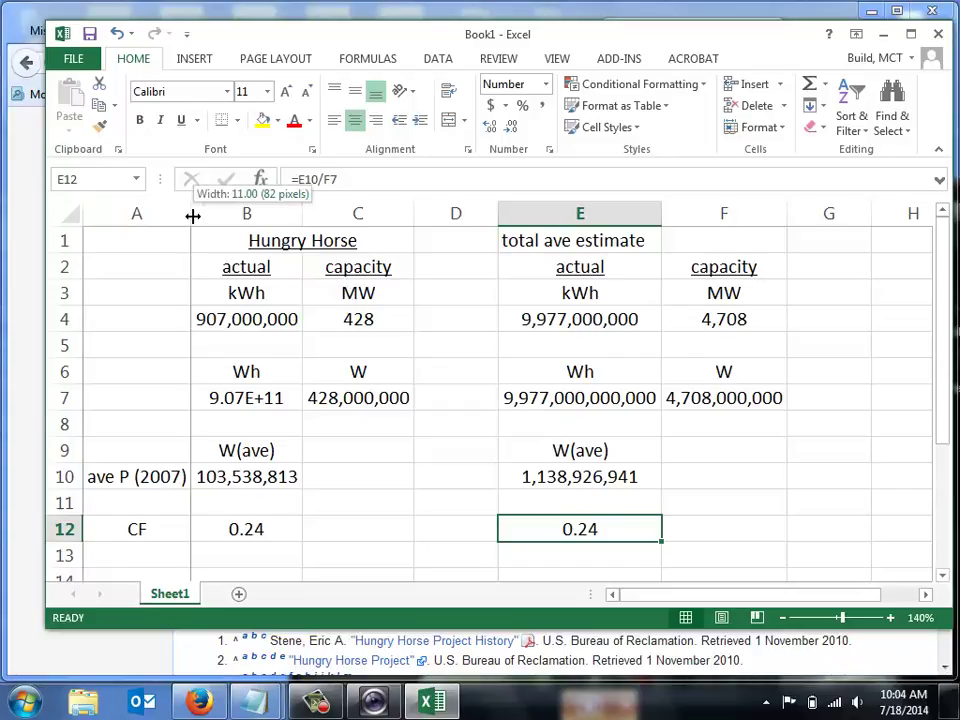
click(412, 219)
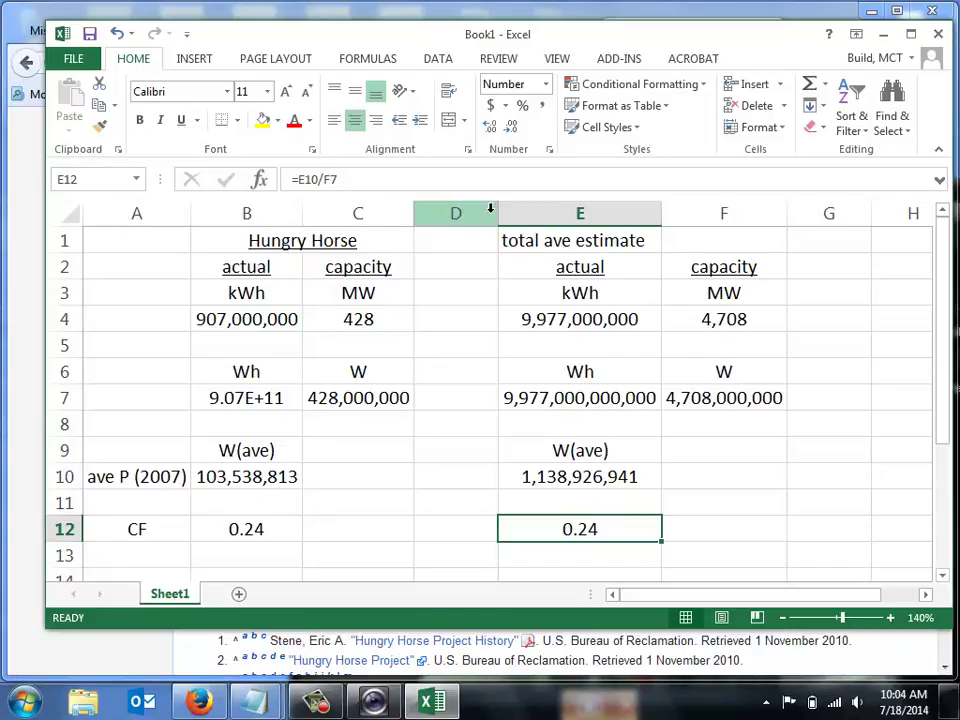
drag(497, 214, 460, 213)
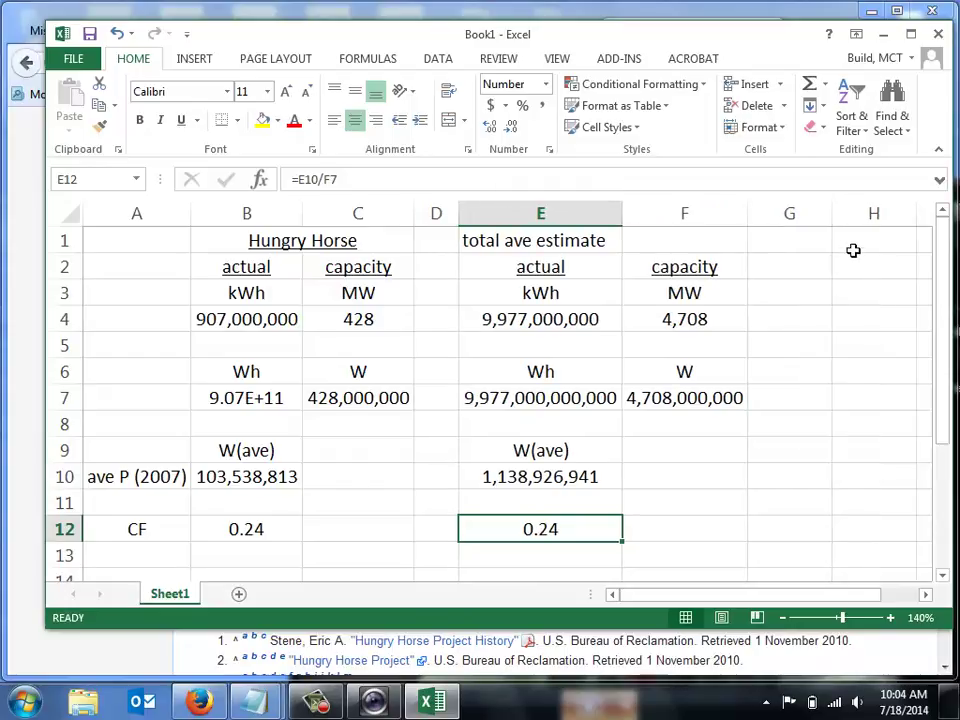
- Start a cost column in column H with the headings $ in H1 and cost in H2
click(869, 242)
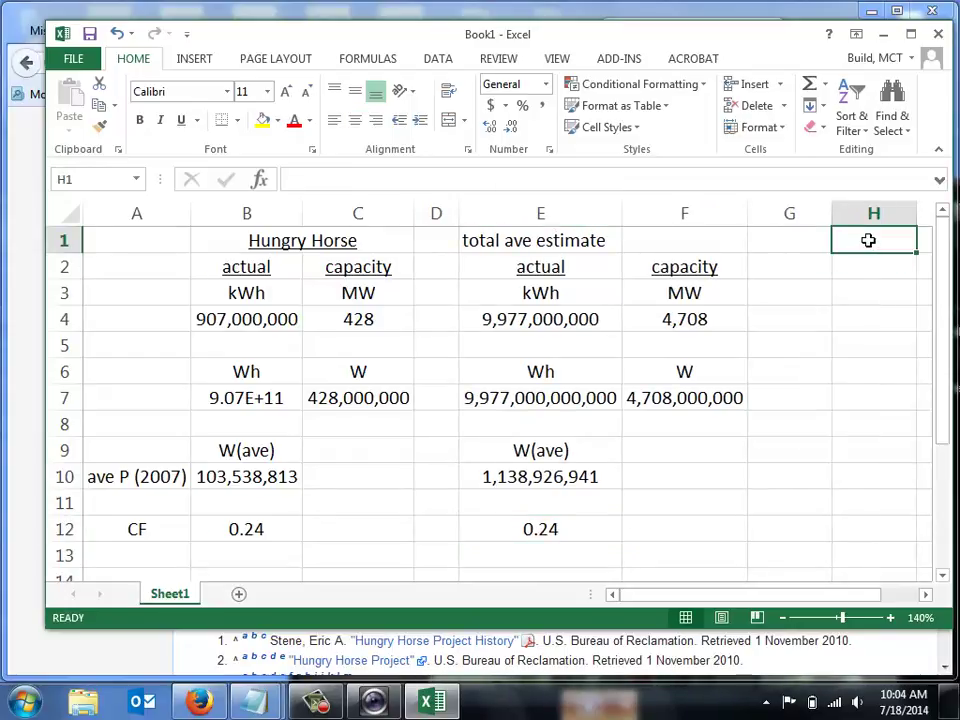
text($)
key(Return)
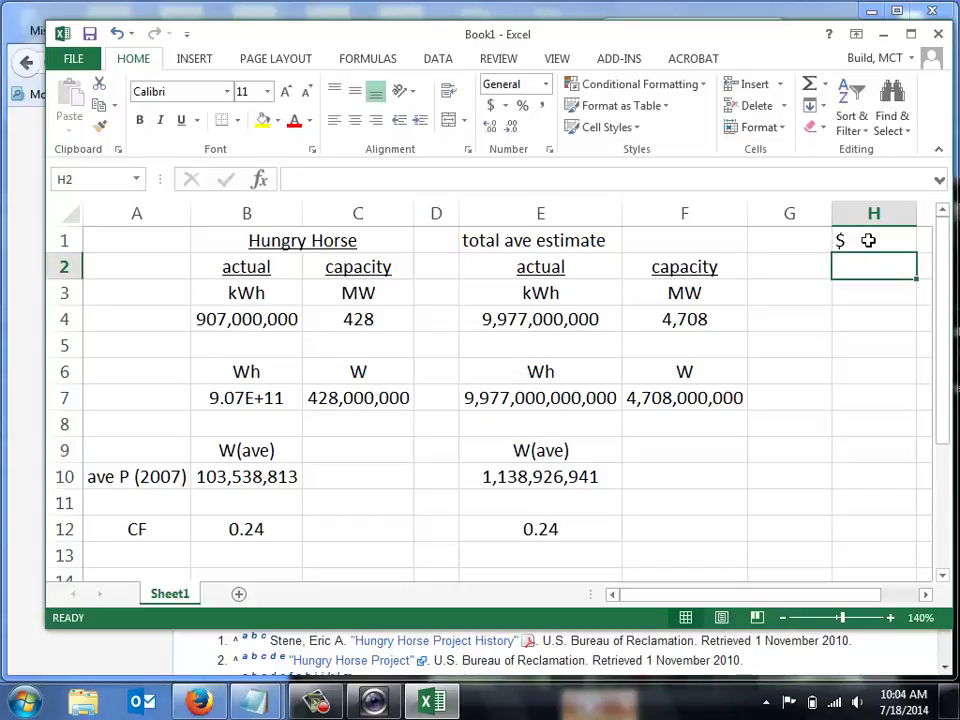
text(cost)
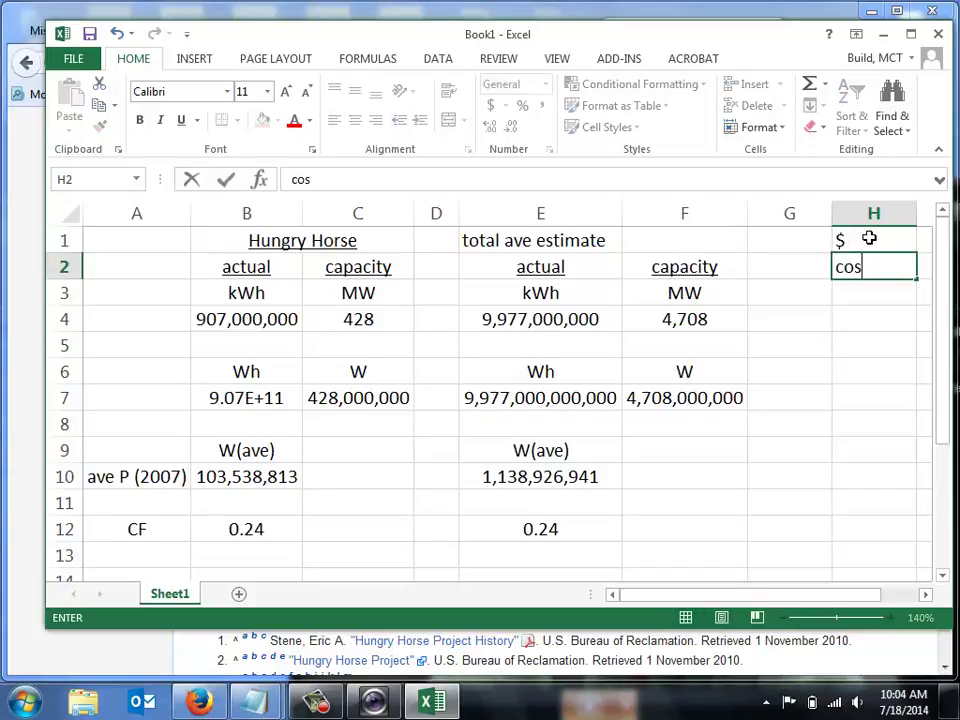
key(Return)
- Enter the unit label $/W in cell H11 of the cost column
key(Down)
key(Down)
key(Down)
key(Down)
key(Down)
key(Down)
key(Down)
key(Down)
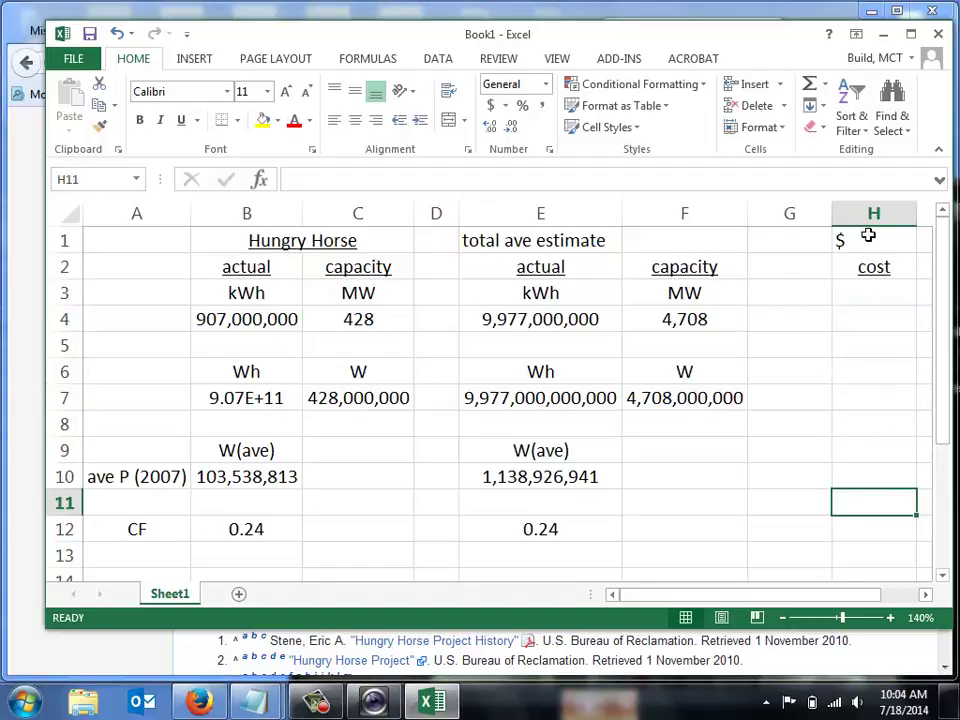
text($/W)
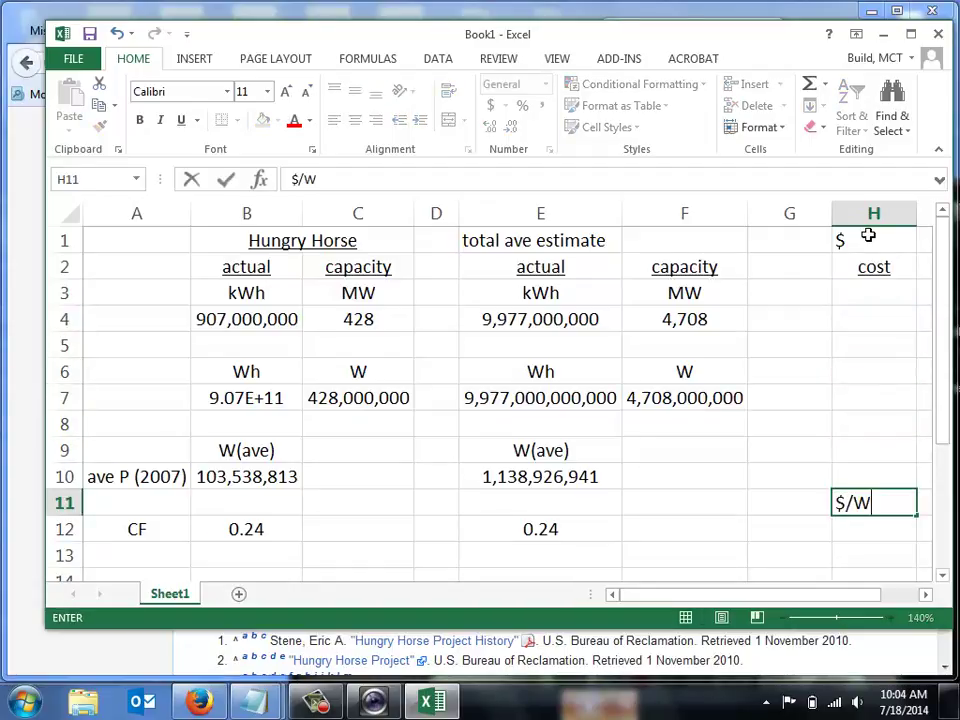
key(Return)
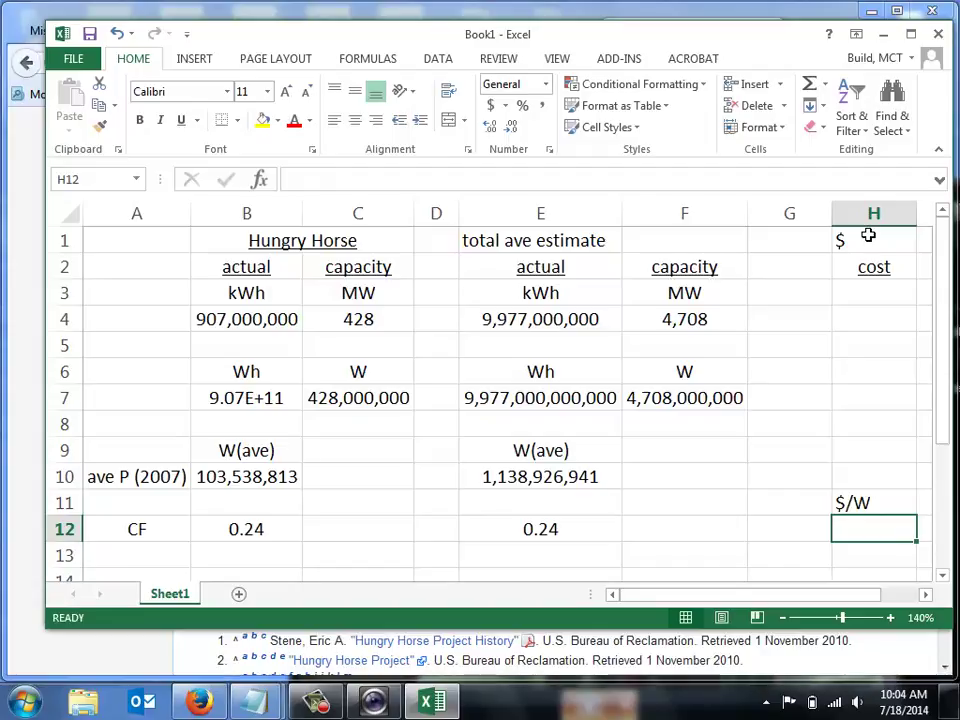
- Center the contents of column H and narrow the empty column G beside it
click(870, 215)
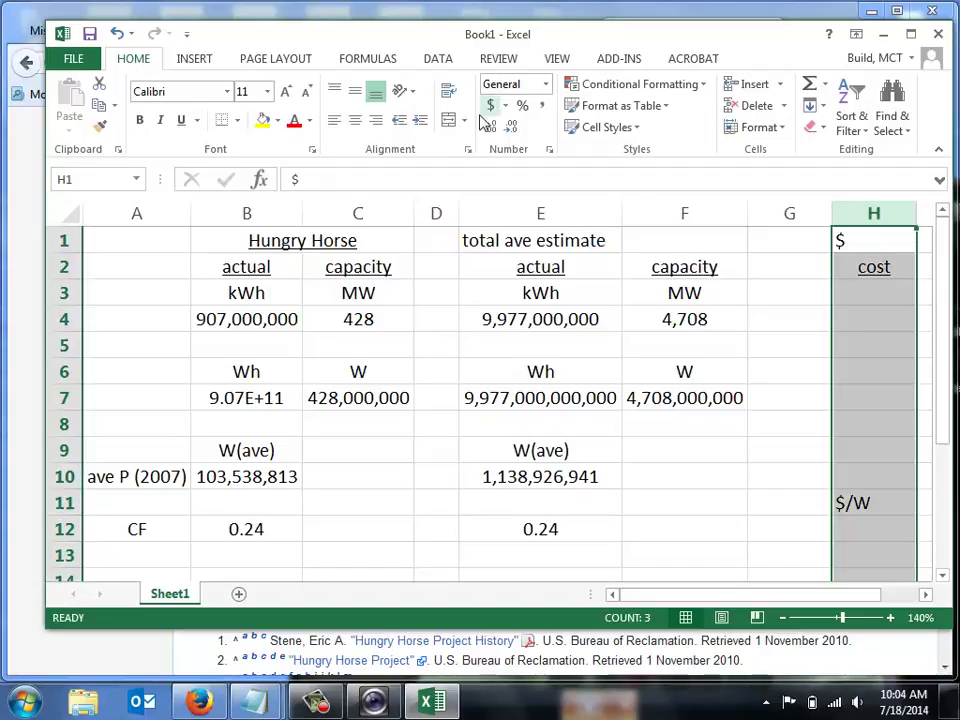
click(355, 119)
drag(831, 213, 797, 213)
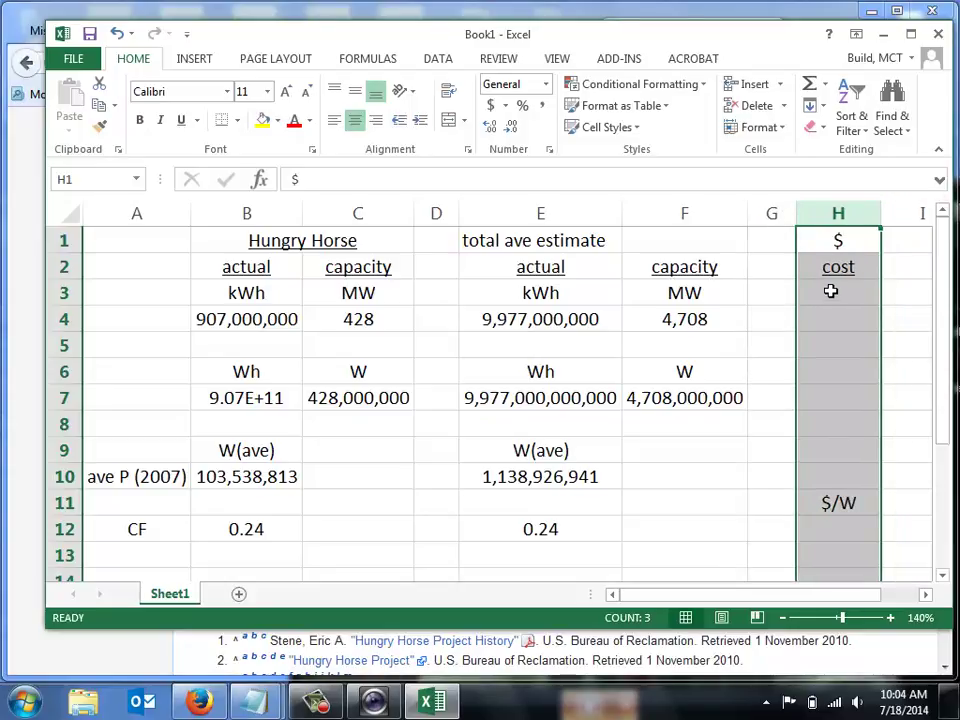
- Enter the unit label $M in H3 below the cost heading
click(829, 297)
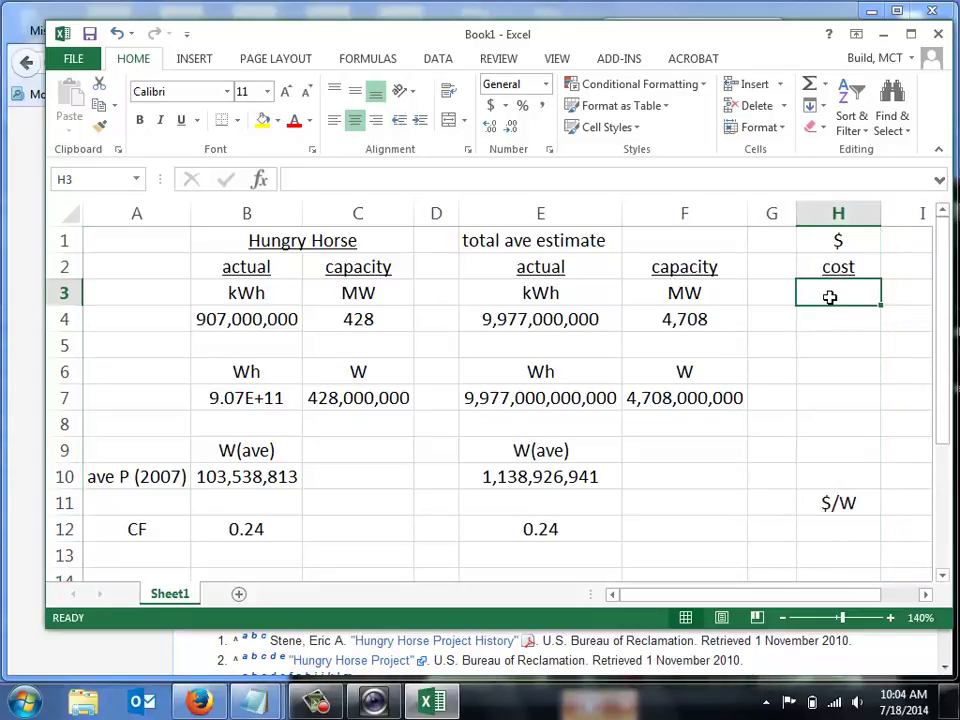
text($M)
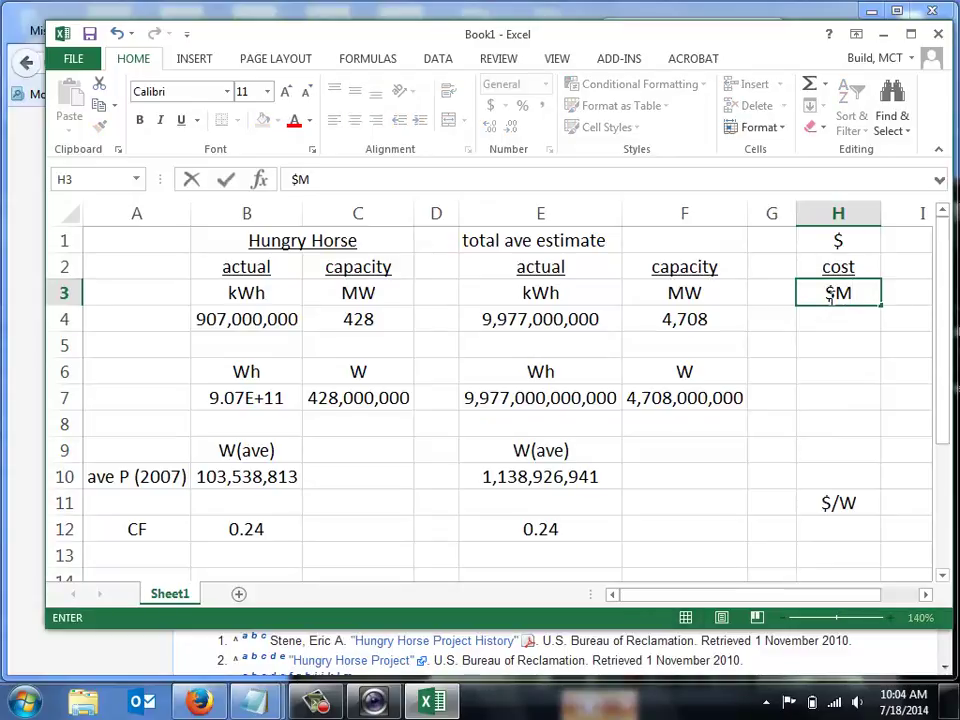
key(Return)
key(Return)
key(Return)
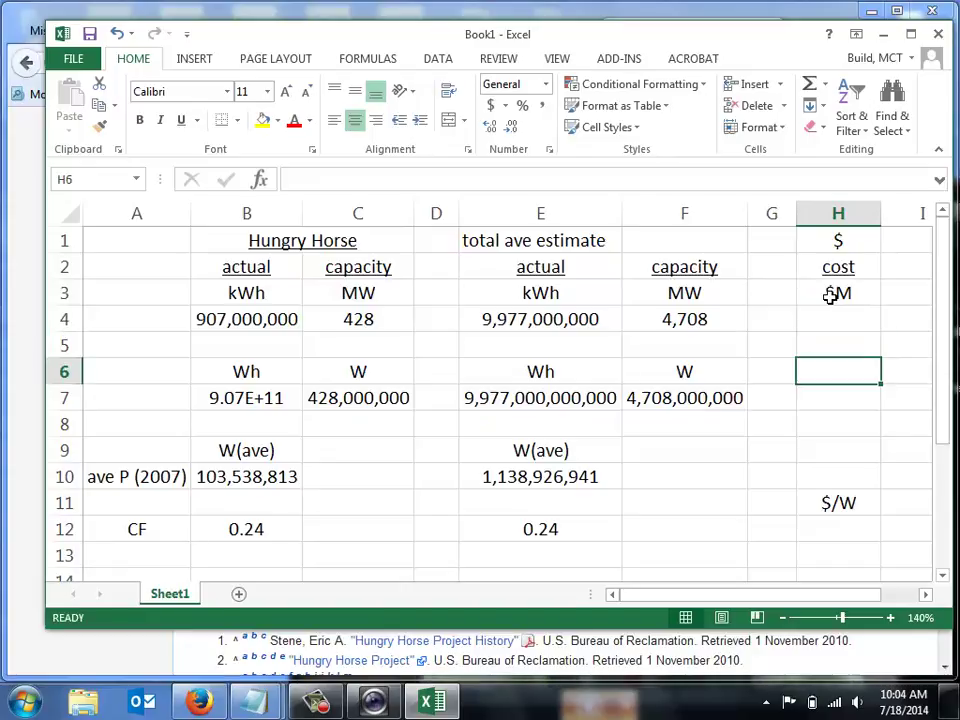
- Look up the dams' purchase price in the NBC Montana article in Firefox, and enter 900 in H4 of the Excel sheet
key(alt+Tab)
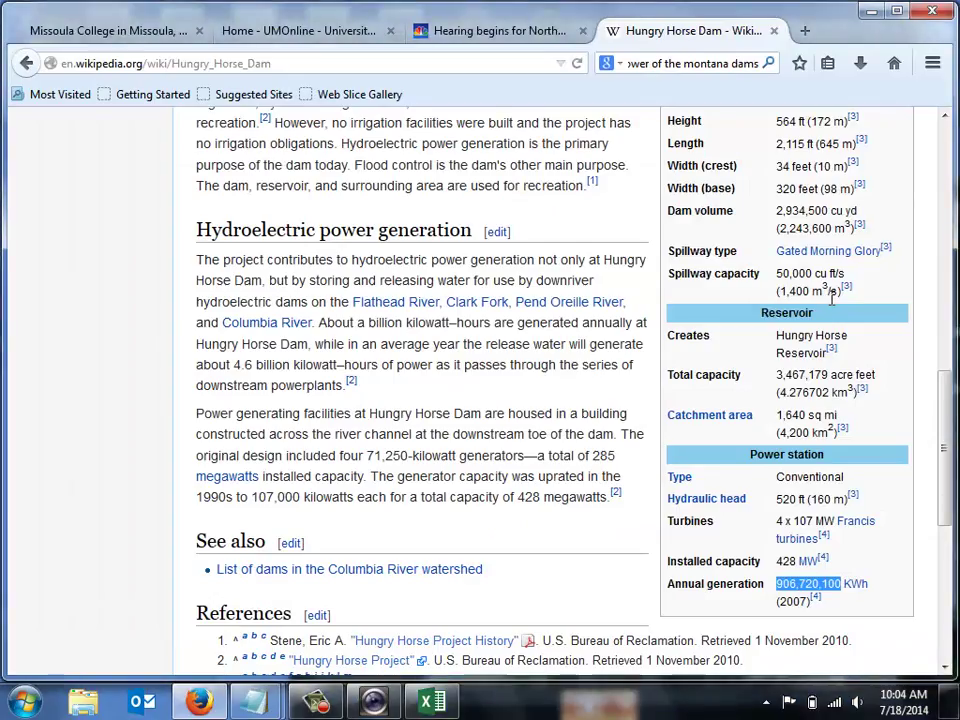
click(505, 28)
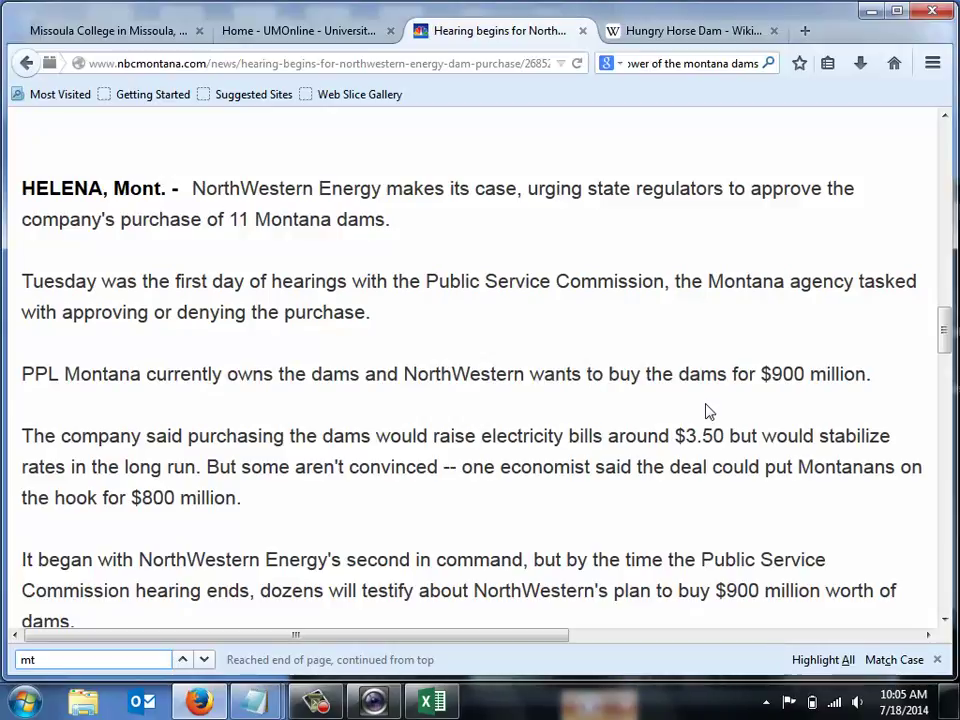
key(alt+Tab)
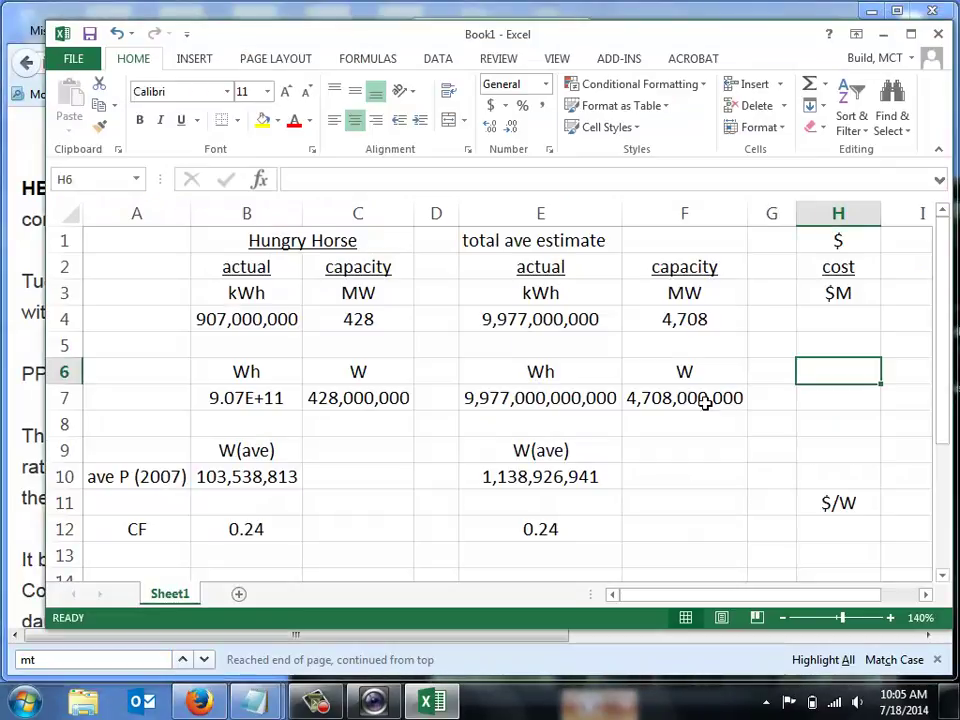
click(838, 321)
text(900)
key(Return)
- Label H6 as $ and convert the cost from millions to dollars in H7 with =H4*1E6
key(Return)
key(Return)
key(Up)
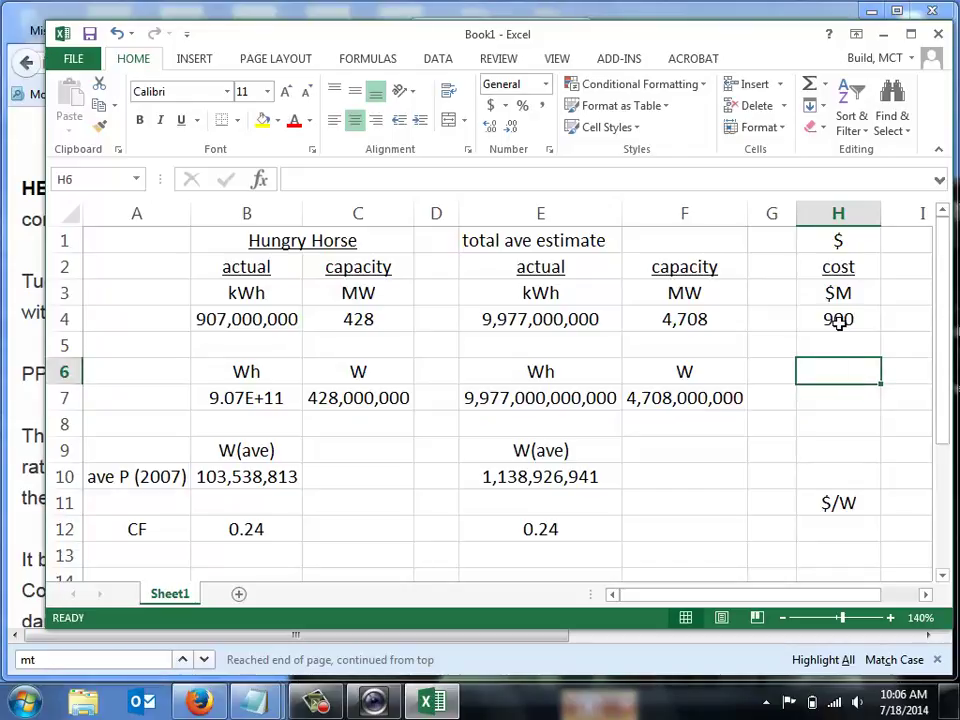
text($)
key(Return)
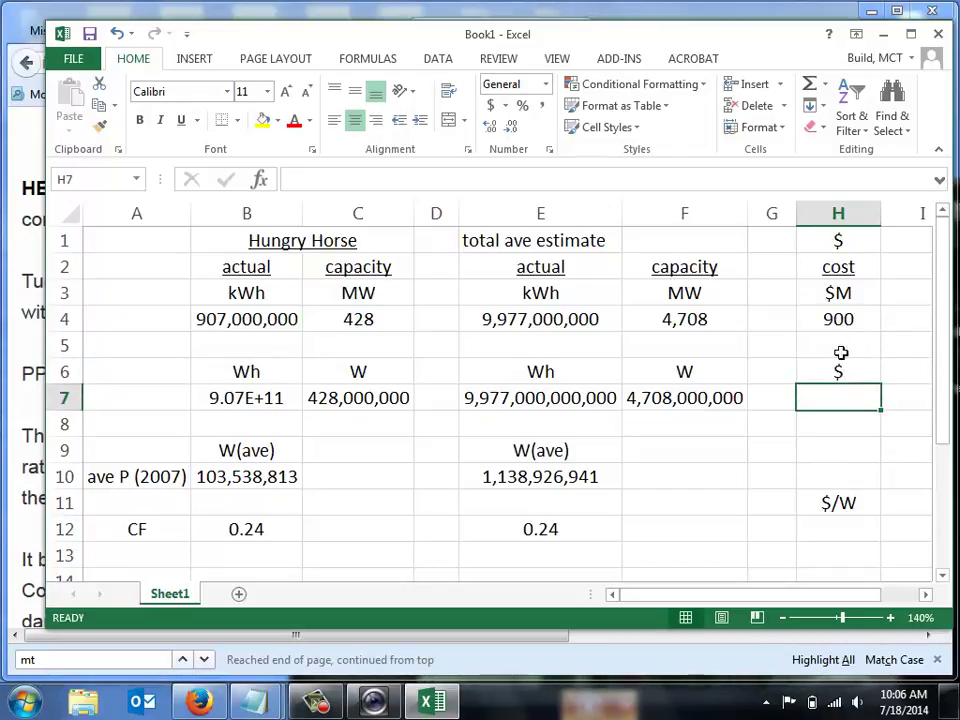
text(=)
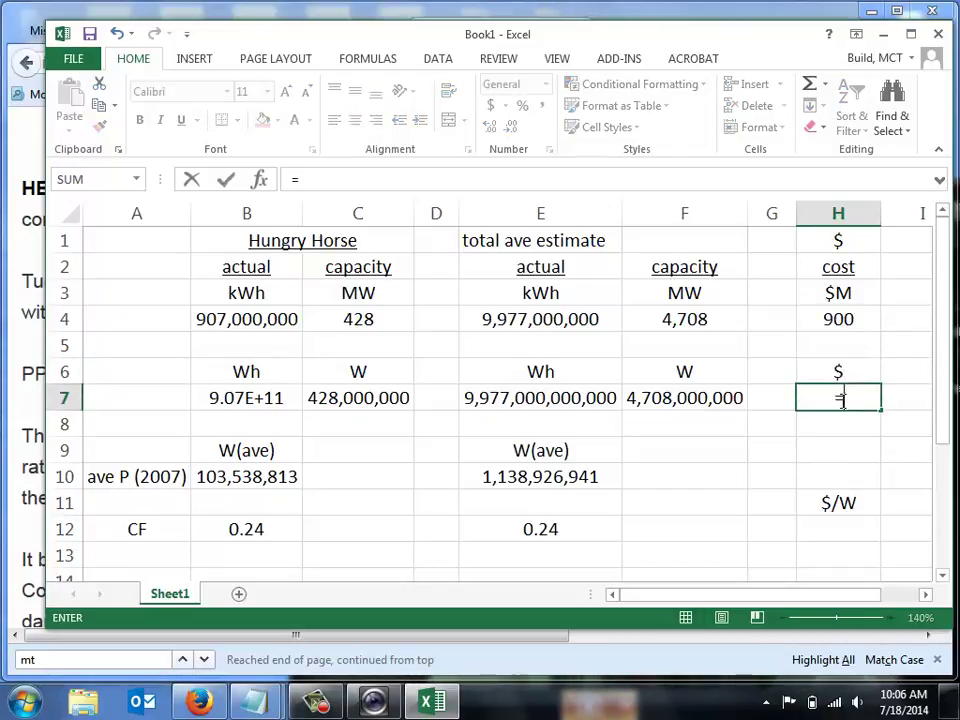
click(853, 318)
text(*1E6)
key(Return)
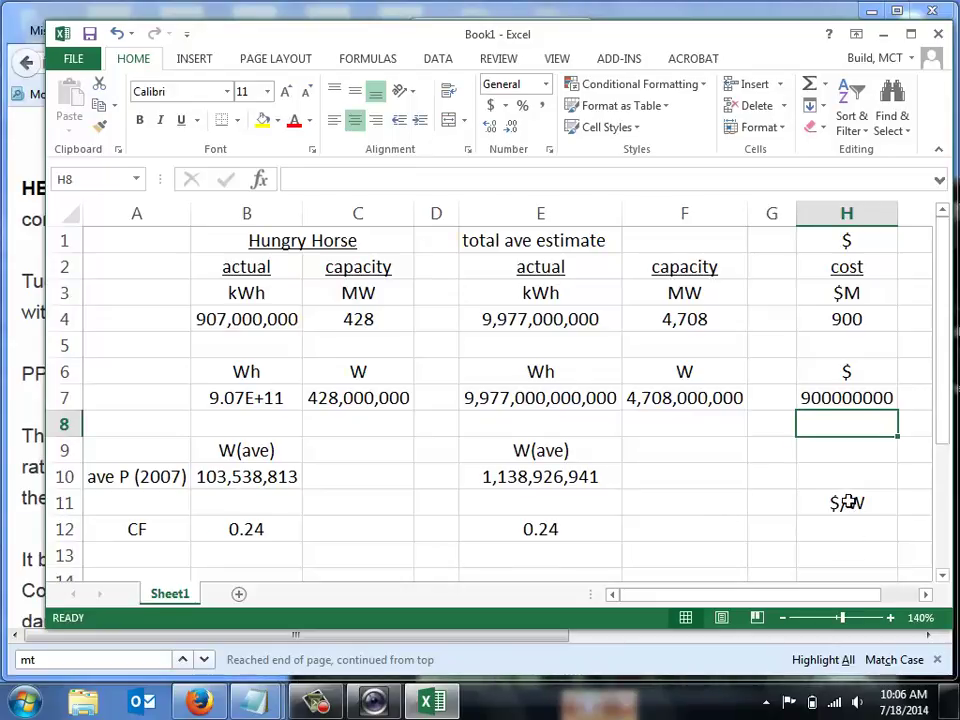
- Move the $/W label from H11 to H9
click(847, 503)
key(ctrl+c)
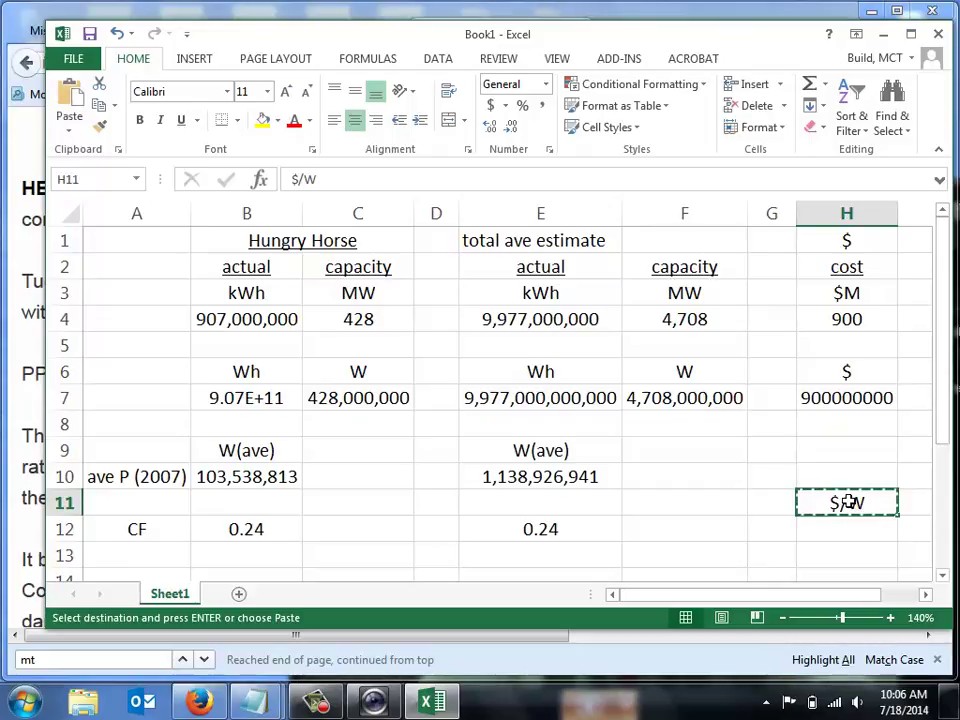
click(846, 449)
key(ctrl+v)
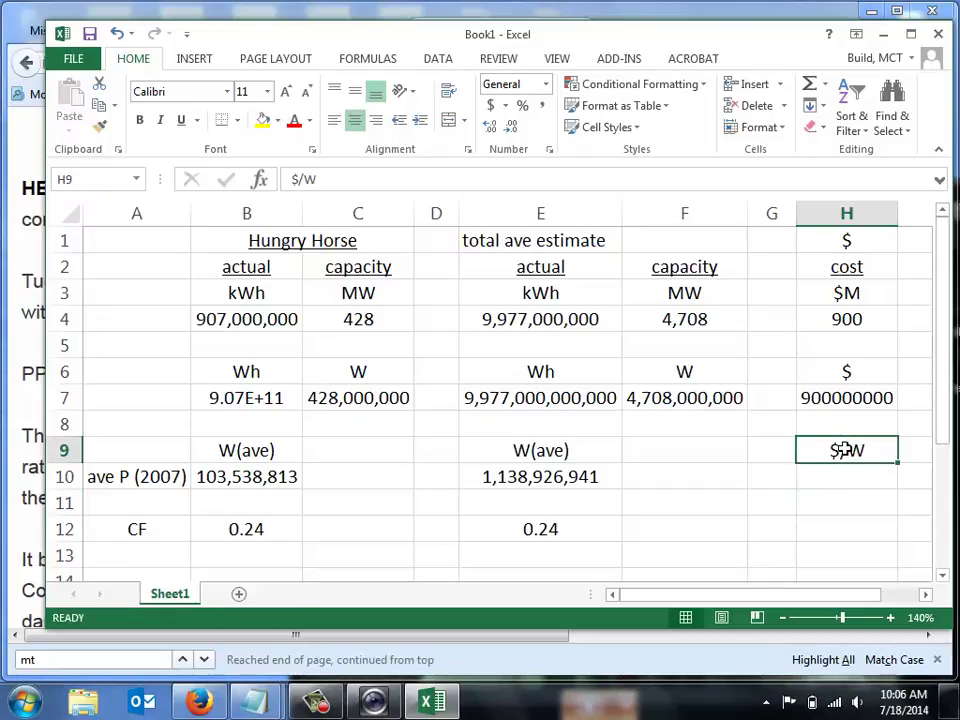
- Calculate the cost per average watt in H10 by dividing the dollar cost by the total average power, =H7/E10
click(830, 479)
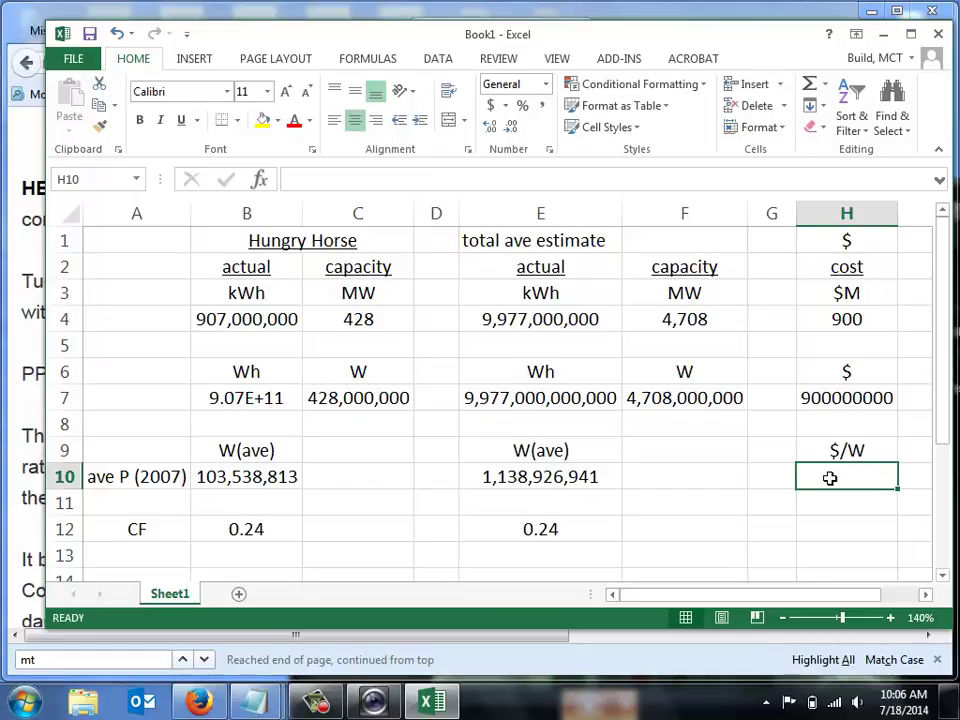
text(=)
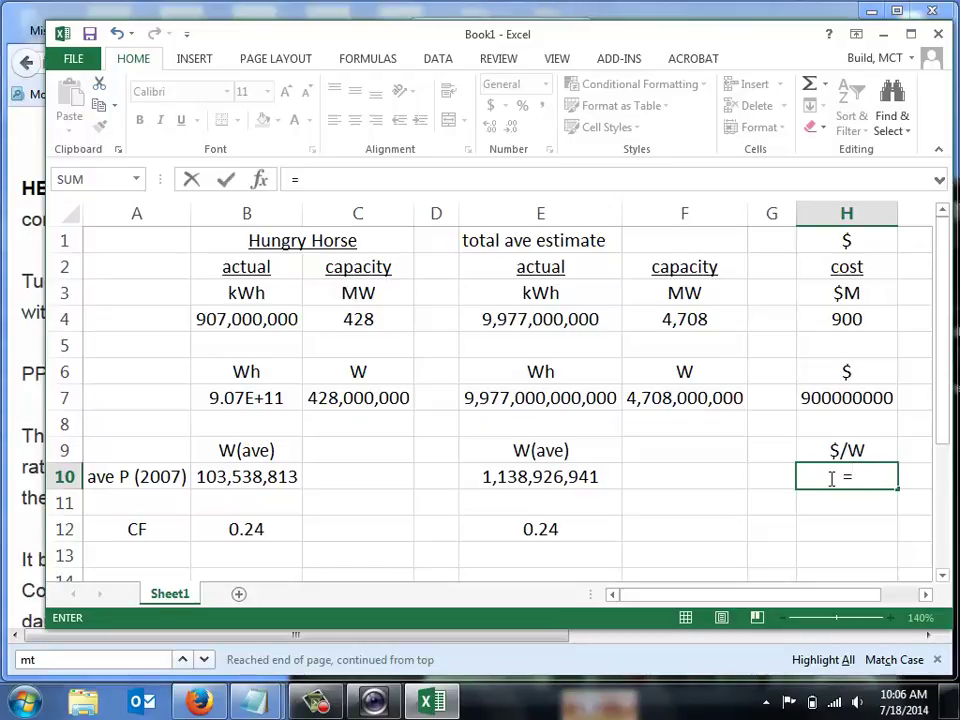
click(855, 397)
text(/)
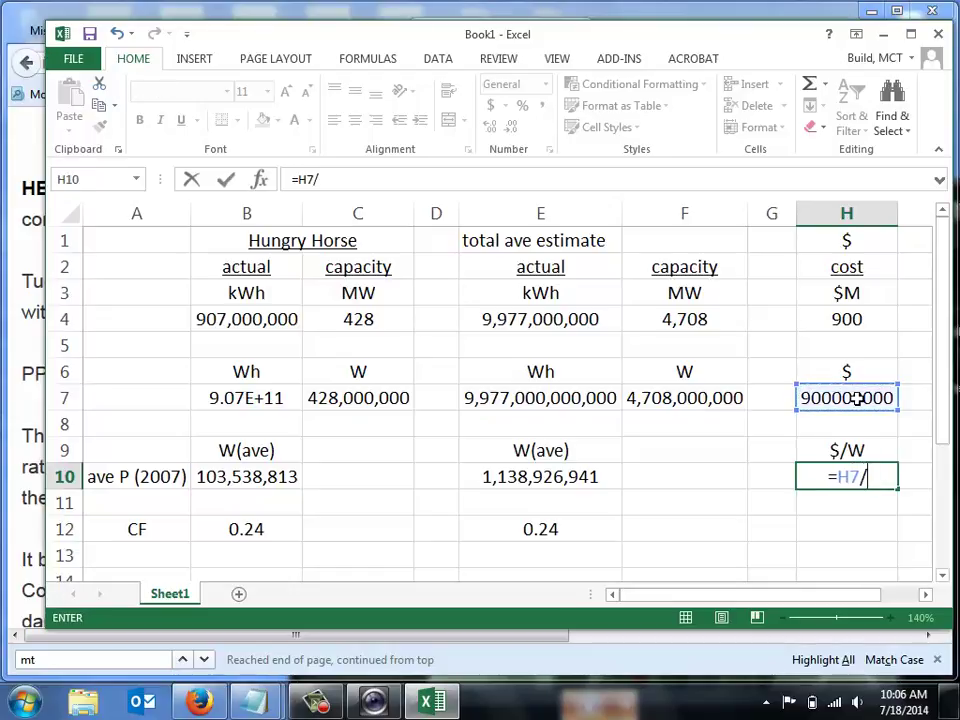
click(545, 477)
key(Return)
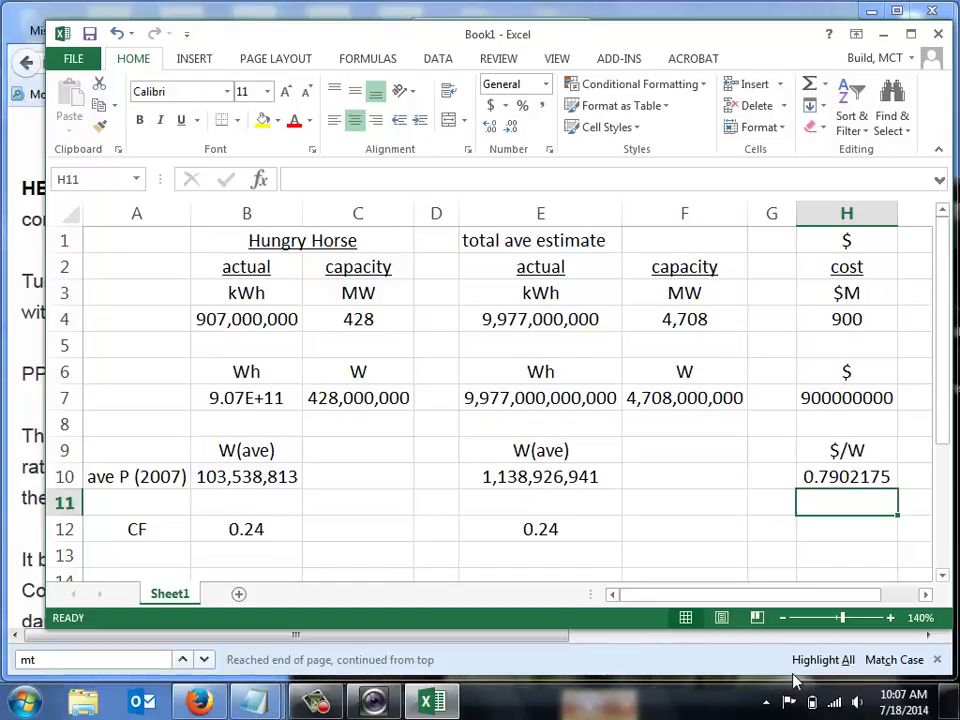
- Start saving the workbook and go to the 2014 folder of the NRGY 250 Energy Finance course in My Documents
key(ctrl+s)
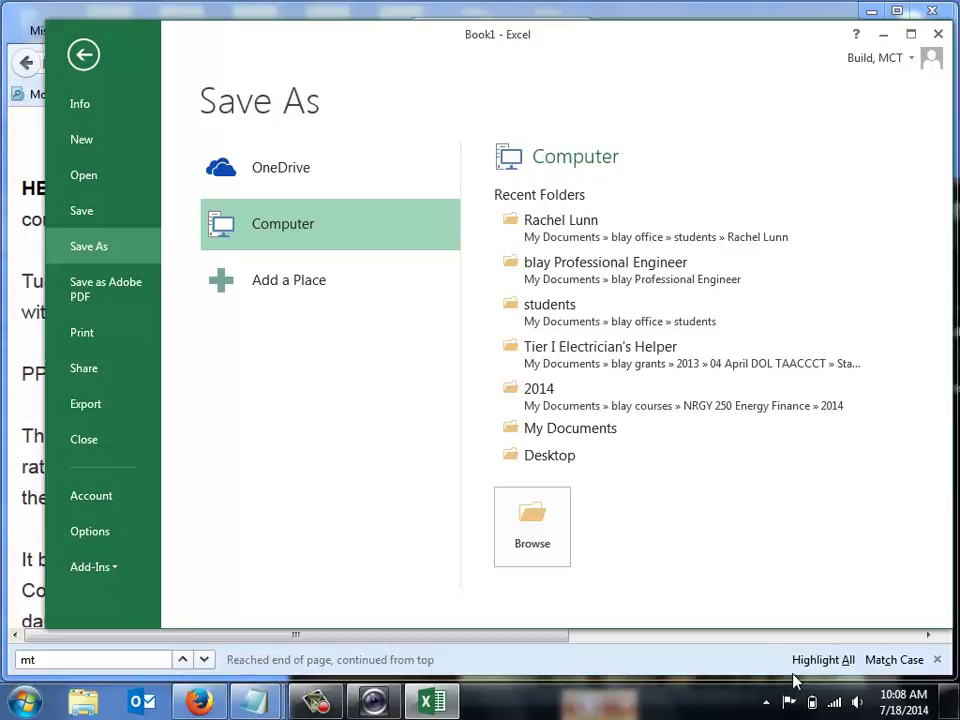
click(585, 441)
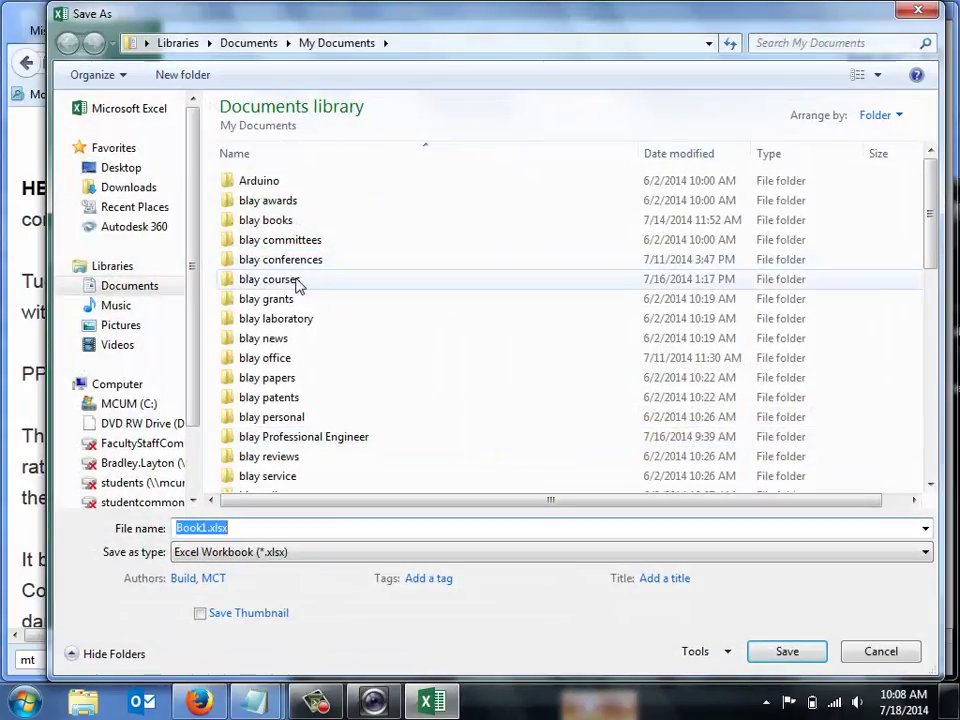
double_click(296, 281)
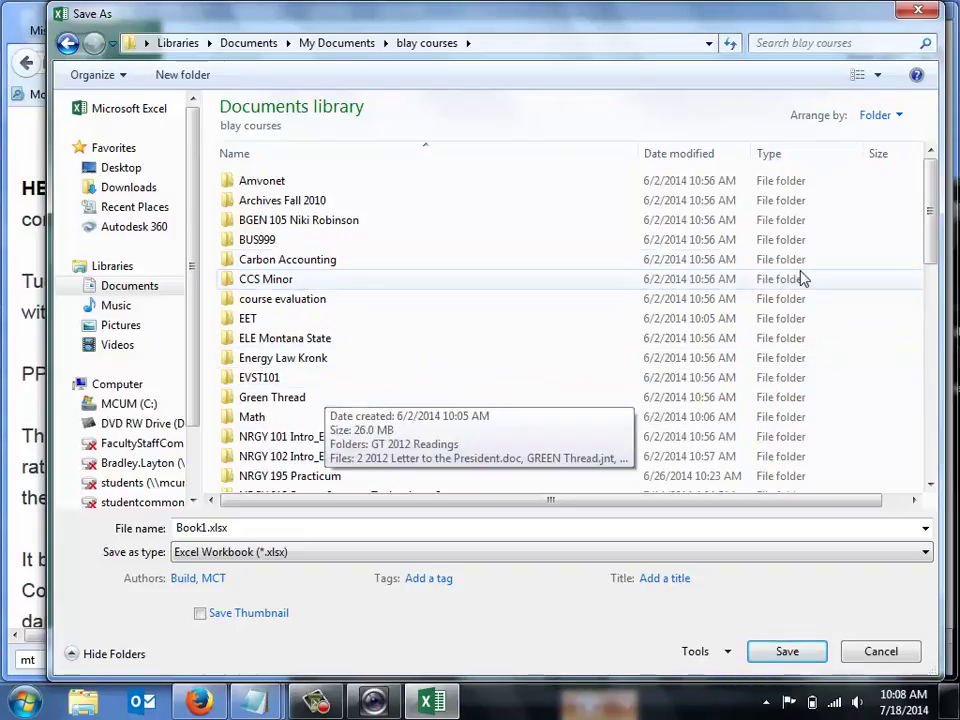
drag(929, 240, 920, 309)
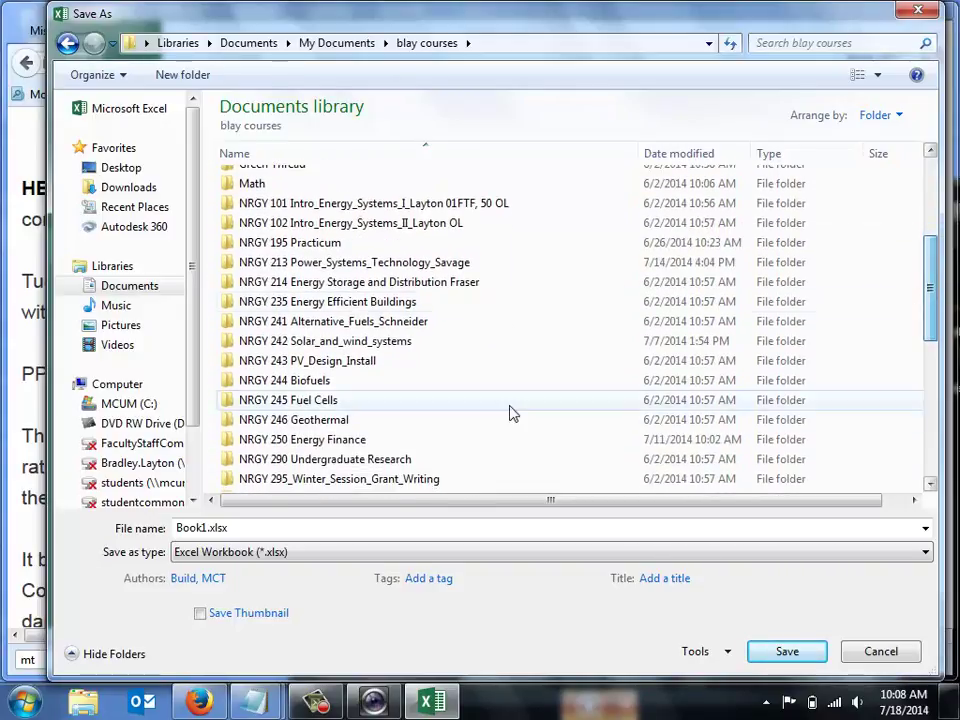
double_click(301, 443)
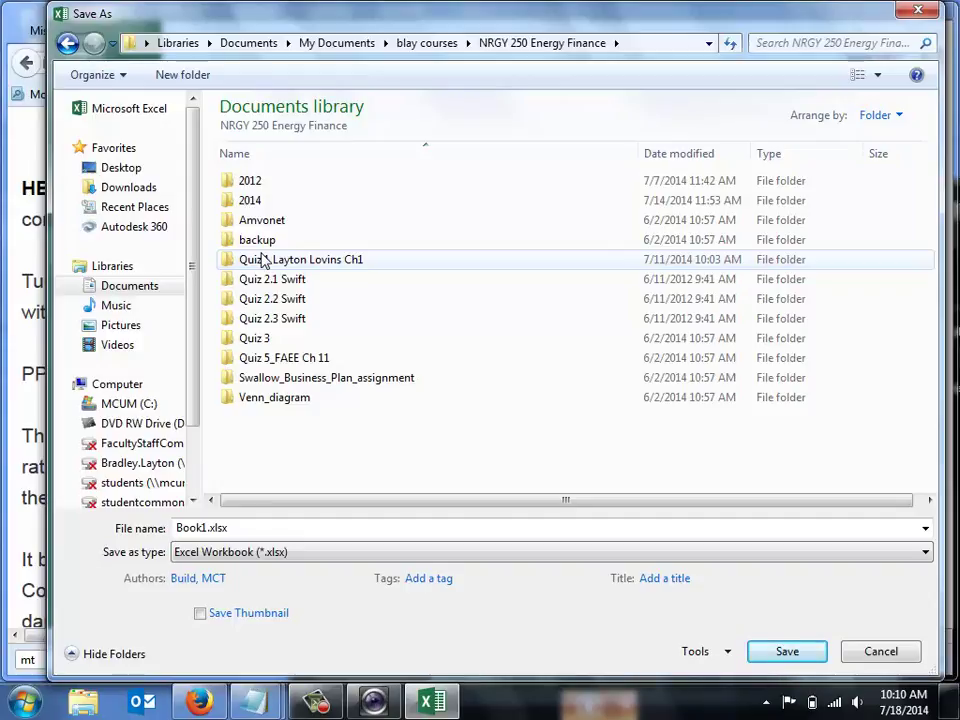
double_click(242, 200)
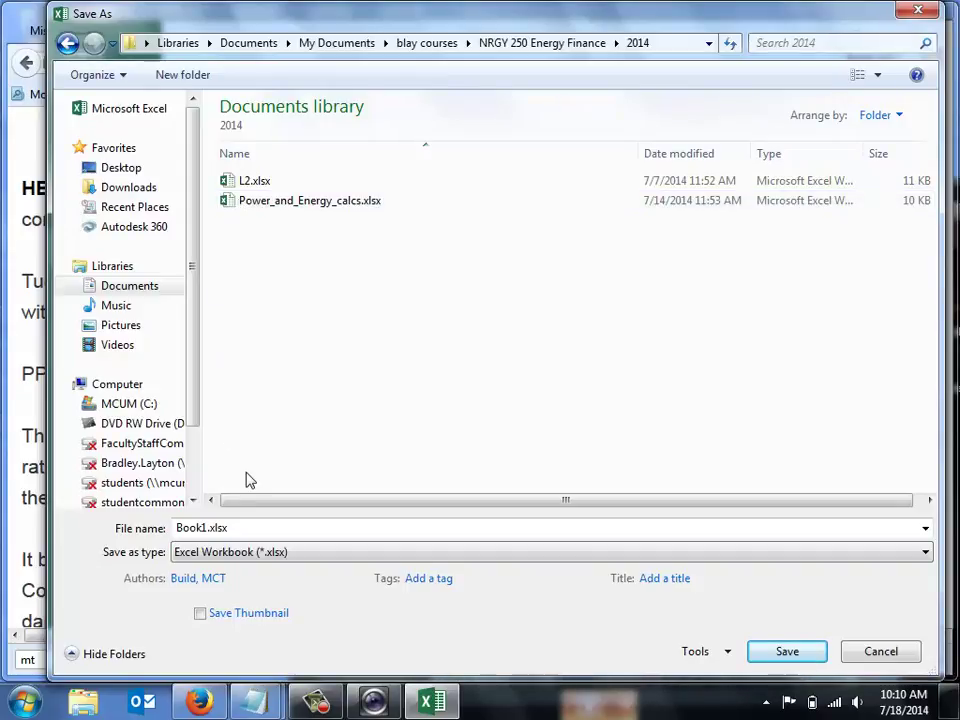
- Name the workbook NWE_900M_purchase.xlsx and save it in the 2014 folder
click(245, 531)
click(245, 531)
key(Left)
key(Left)
key(Left)
key(Left)
key(Left)
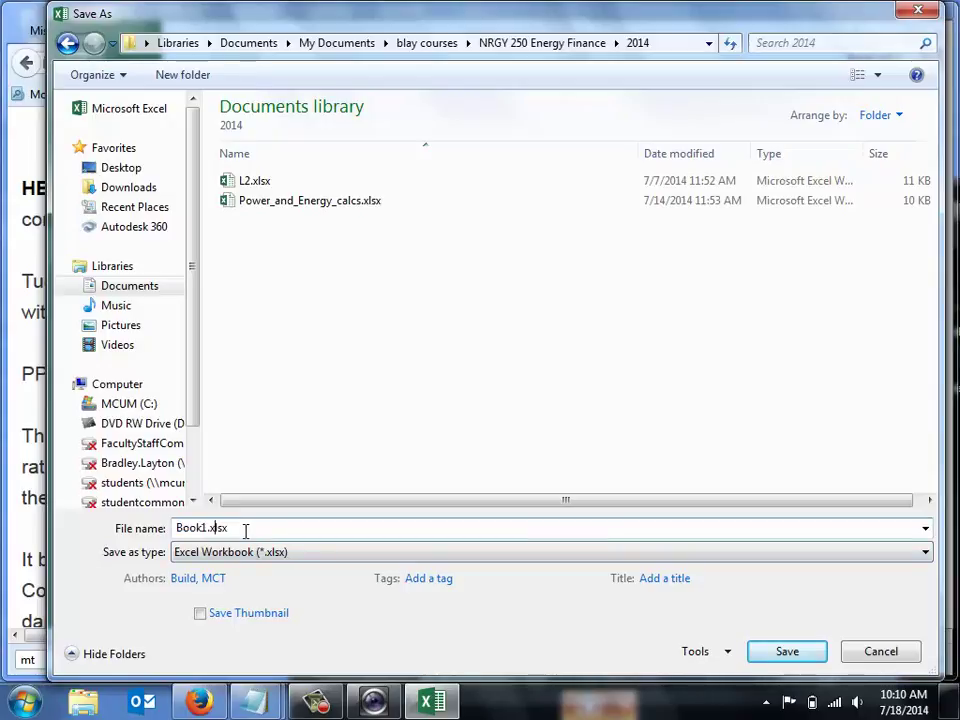
key(BackSpace)
key(BackSpace)
key(BackSpace)
key(BackSpace)
key(BackSpace)
text(NWE_)
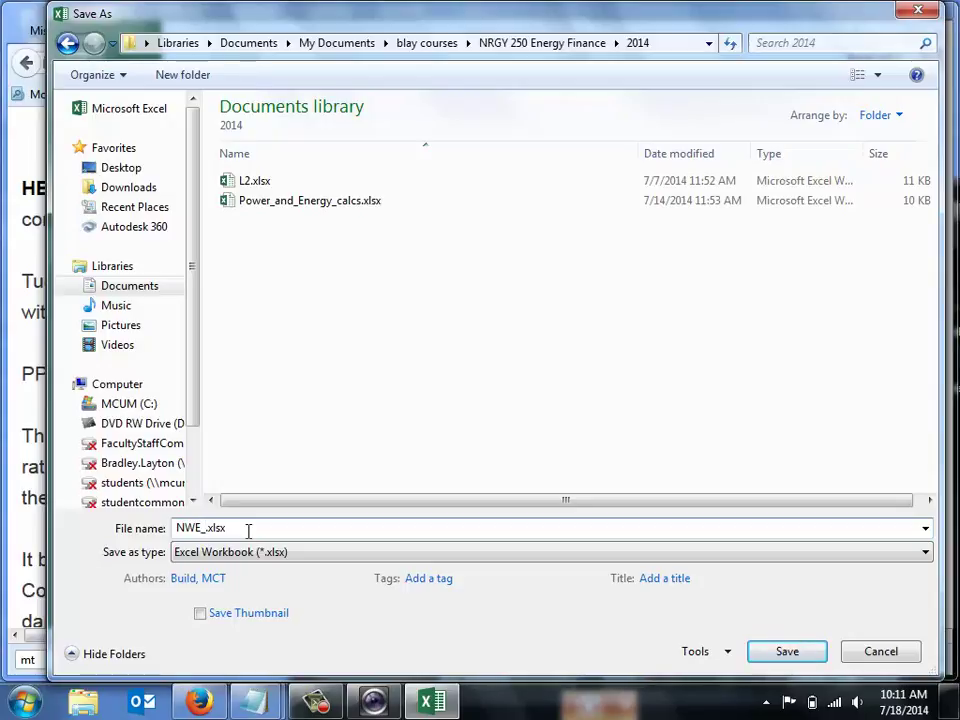
text(900M)
text(_)
text(pur)
text(chase)
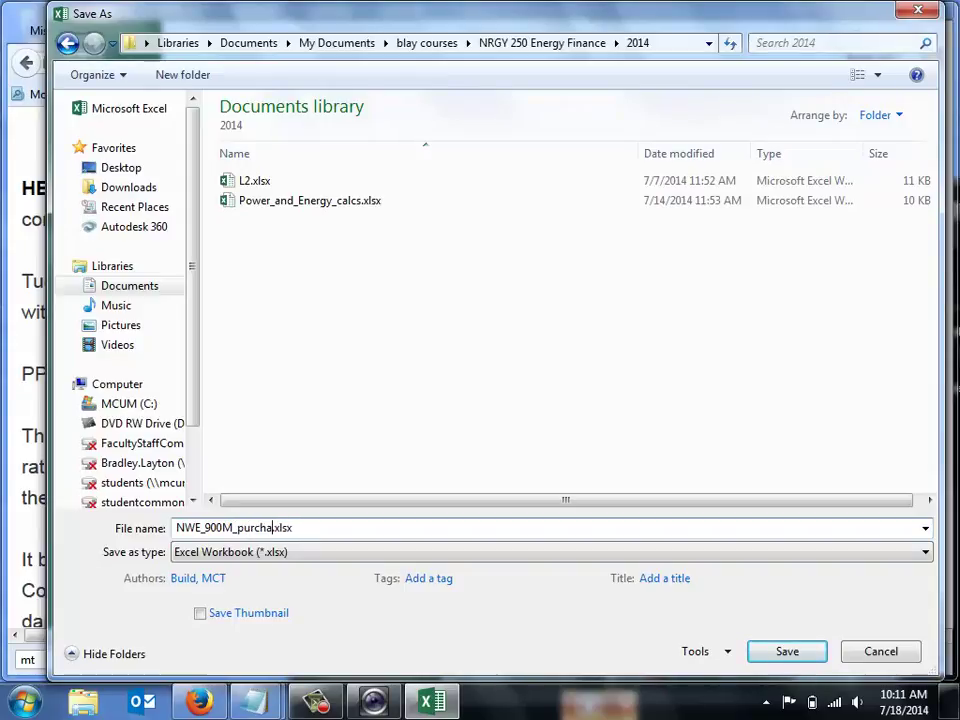
key(Return)
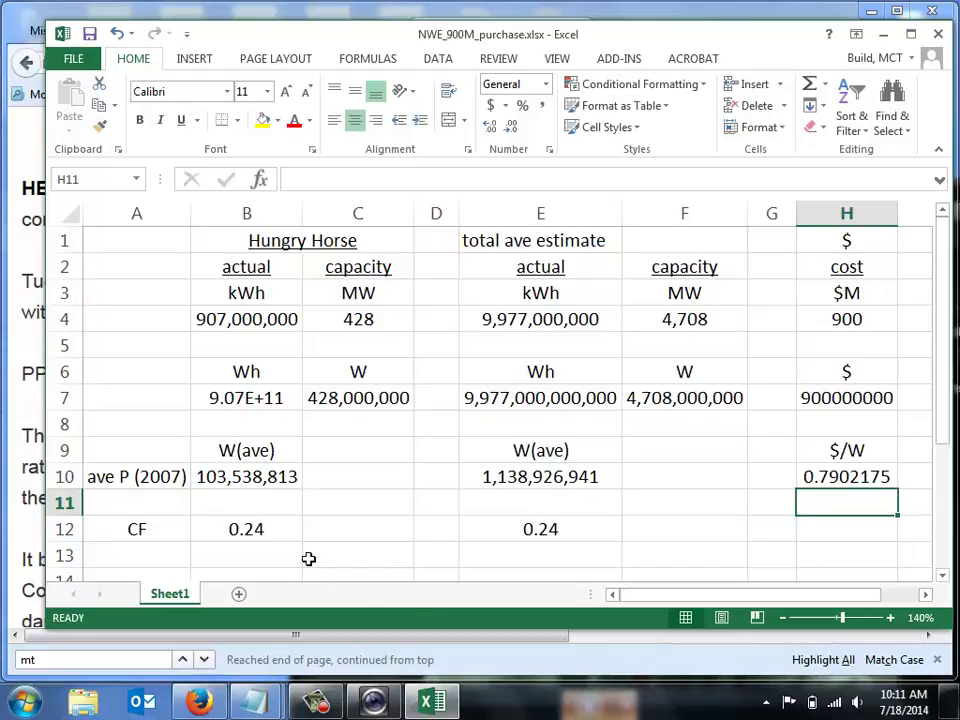
click(674, 510)
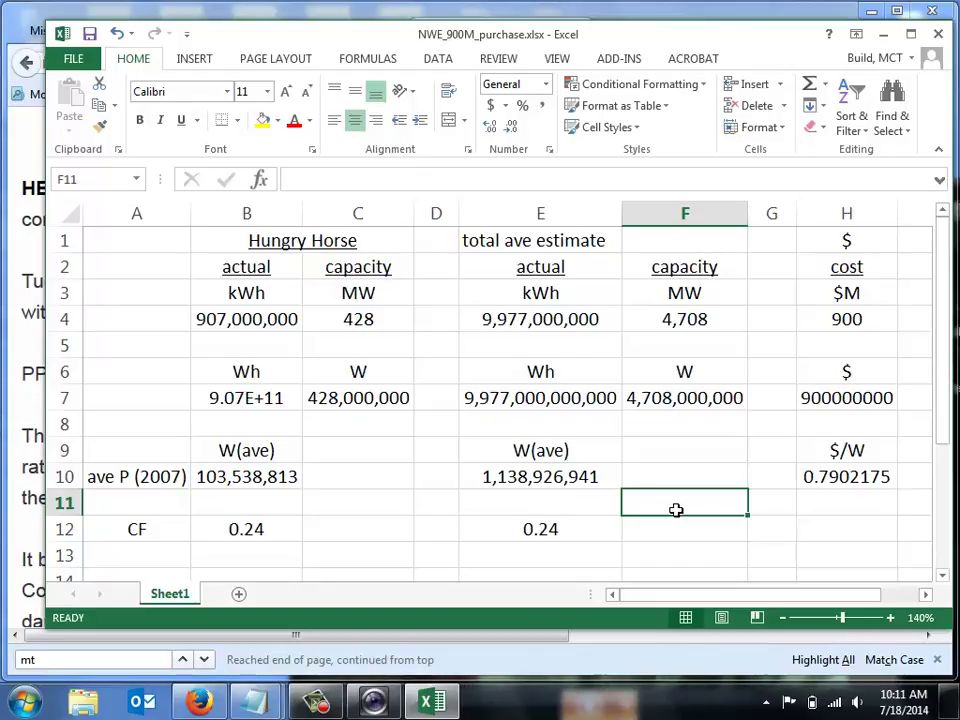
- Switch to the browser and review the NBC Montana article on NorthWestern Energy's $900 million purchase of 11 dams
key(alt+Tab)
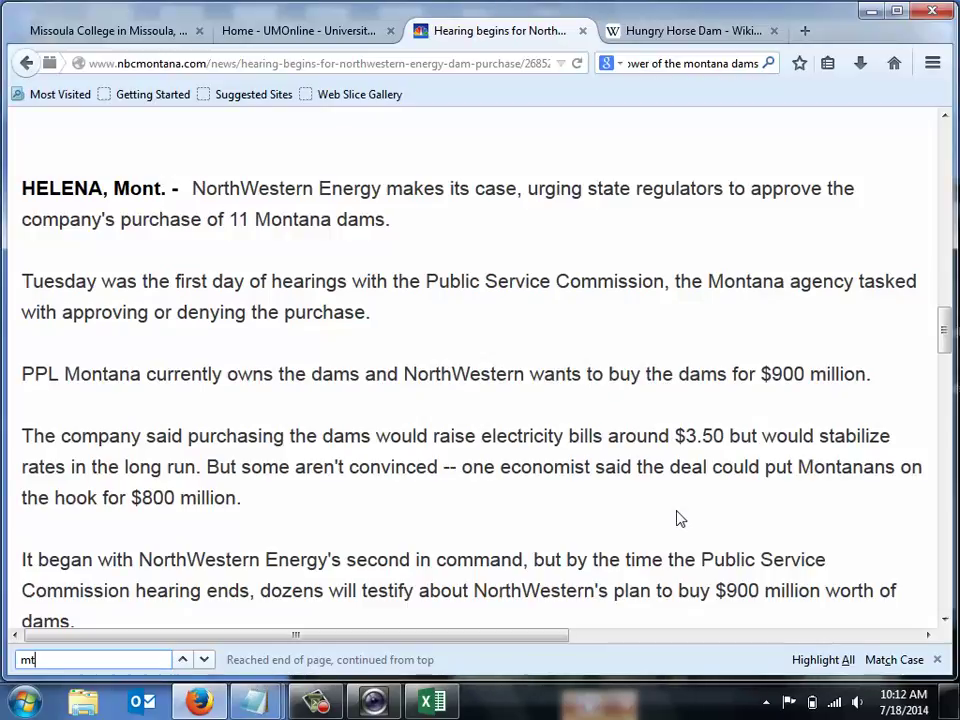
key(alt+Tab)
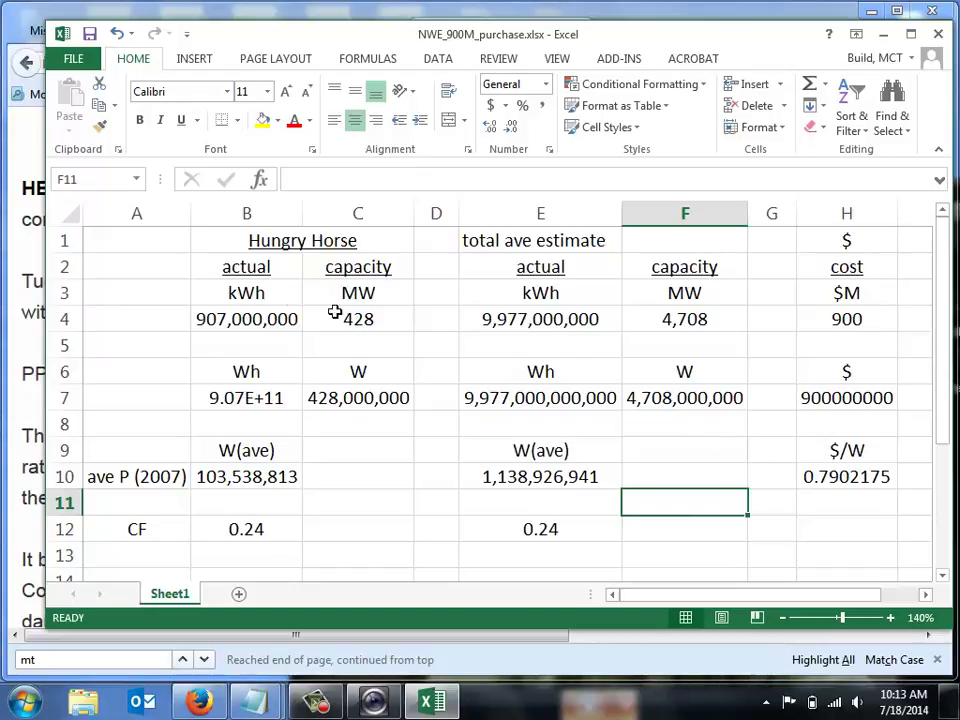
key(alt+Tab)
key(alt+Tab)
key(alt+Tab)
key(alt+Tab)
key(alt+Tab)
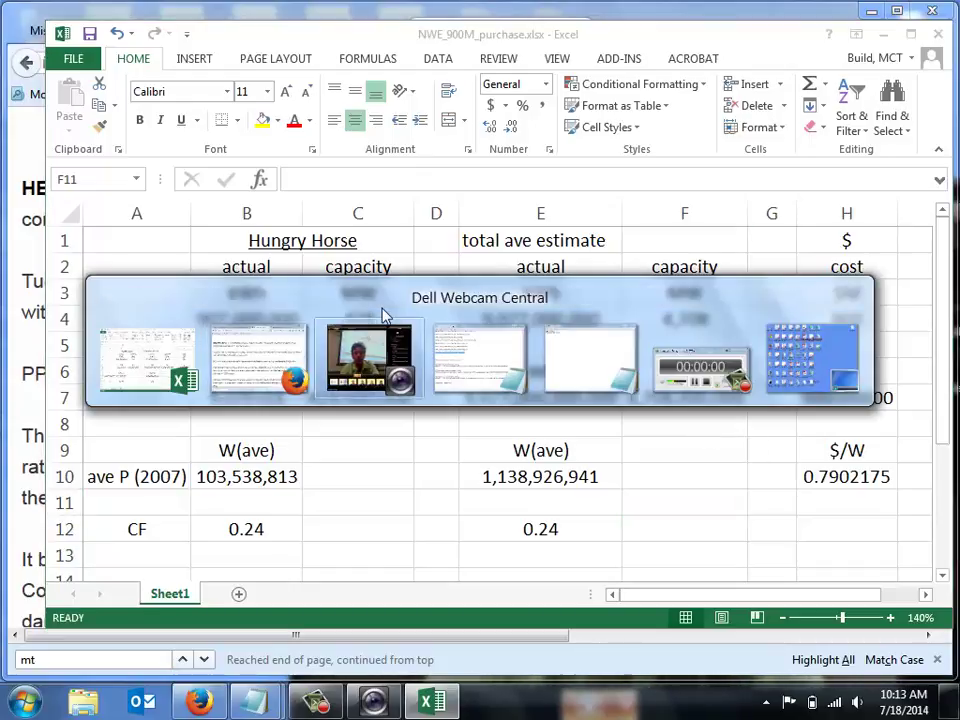
key(alt+Tab)
key(alt+Tab)
key(alt+Tab)
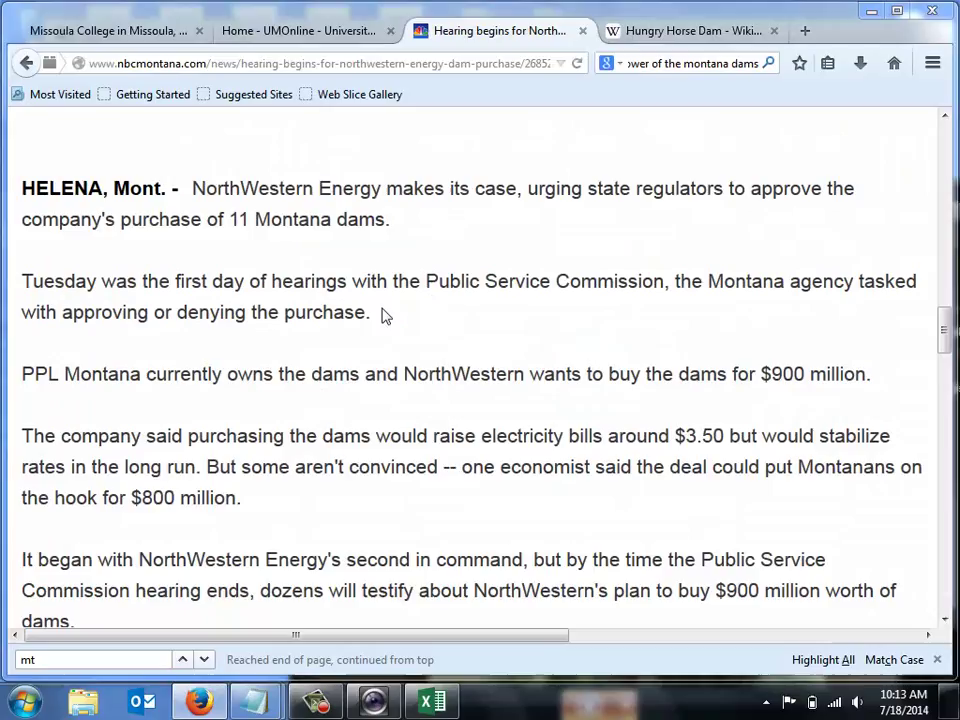
- Compare the annual generation and installed capacity on the Hungry Horse Dam Wikipedia page with B4 and C4 in the Excel workbook
click(686, 32)
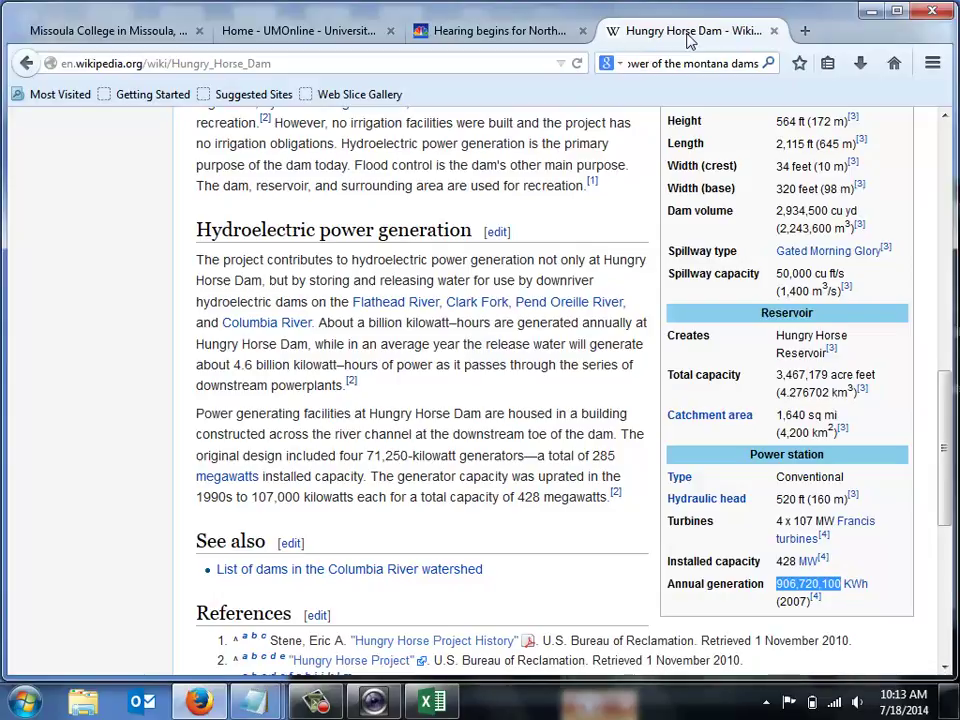
key(alt+Tab)
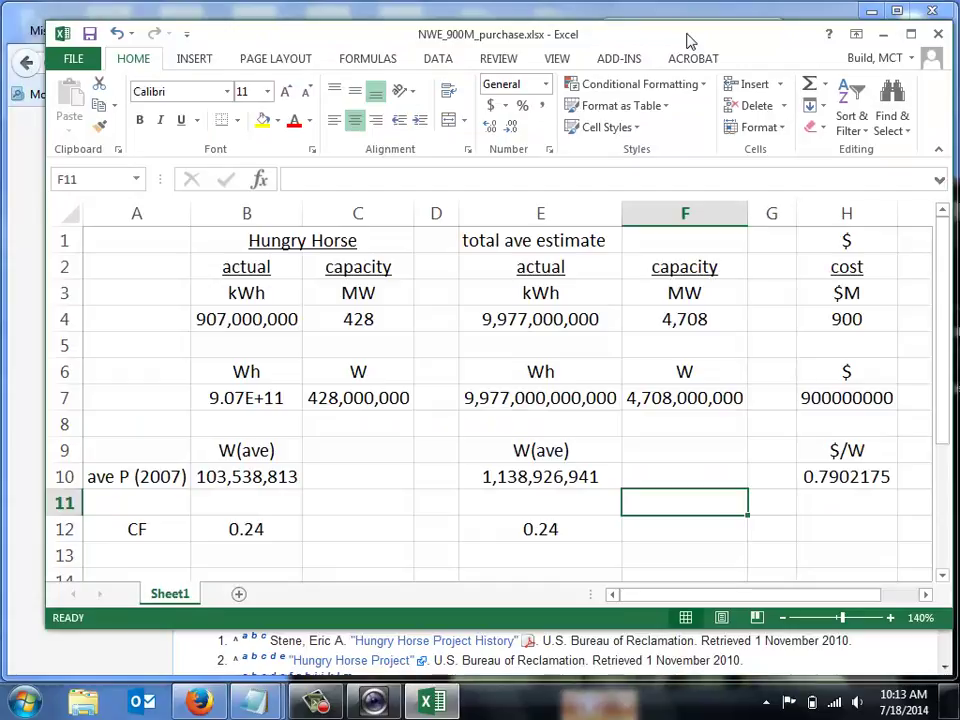
click(257, 319)
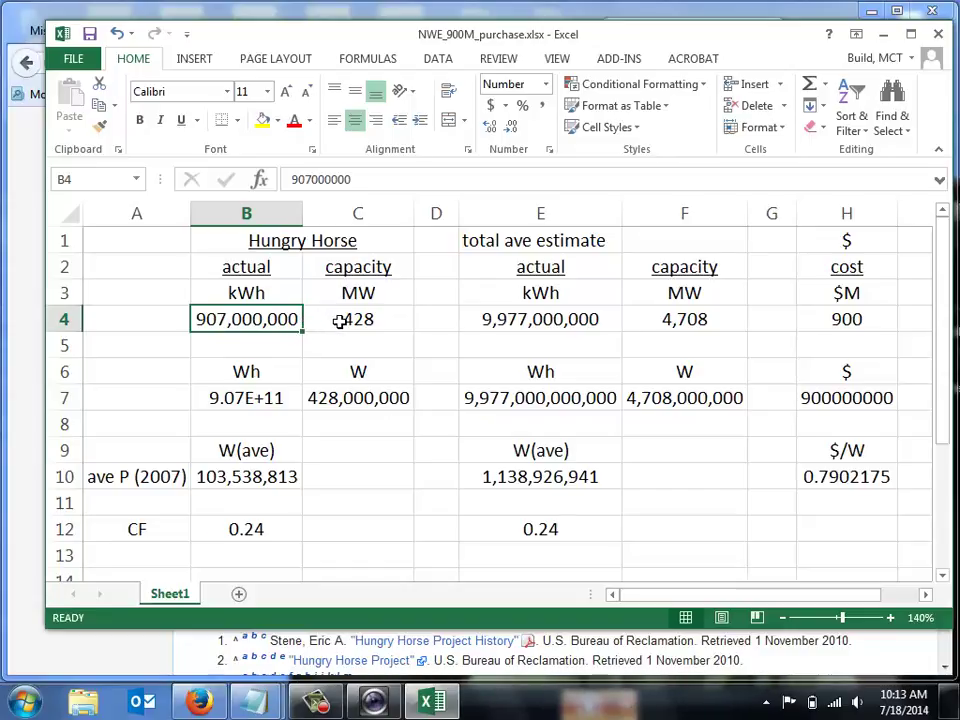
click(340, 320)
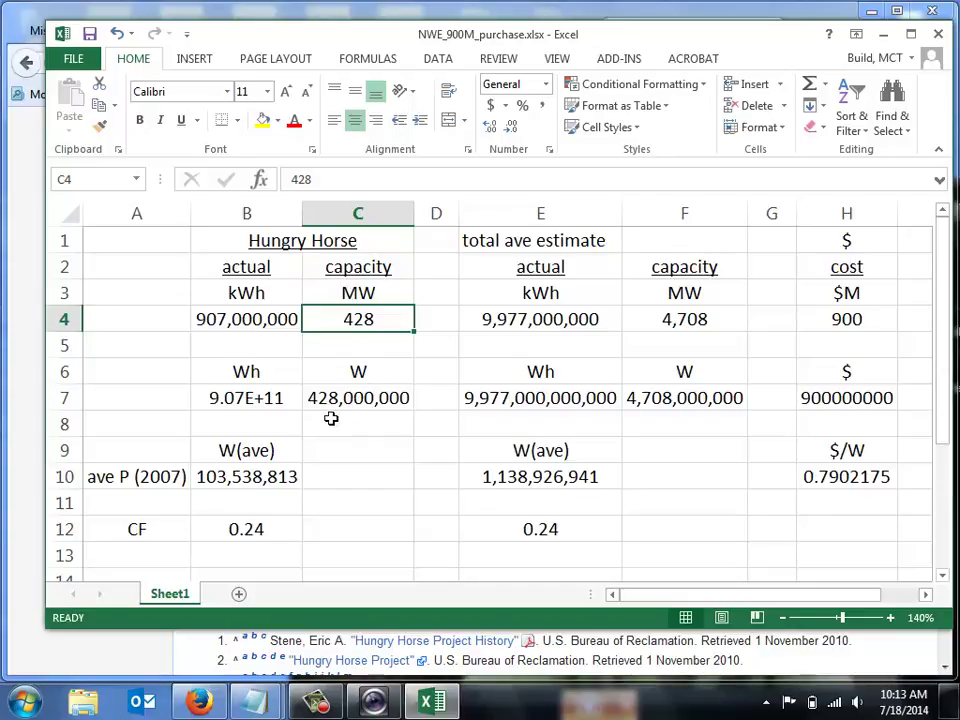
- Format the Hungry Horse watt-hours in B7 as a number with 0 decimal places and a thousands separator
click(258, 399)
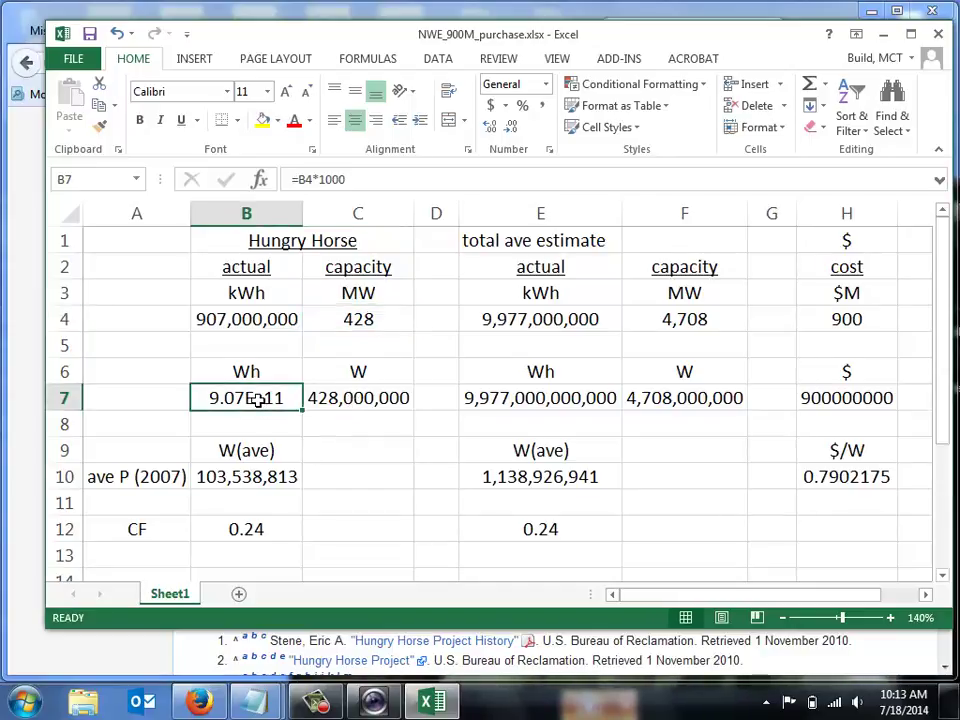
key(ctrl+1)
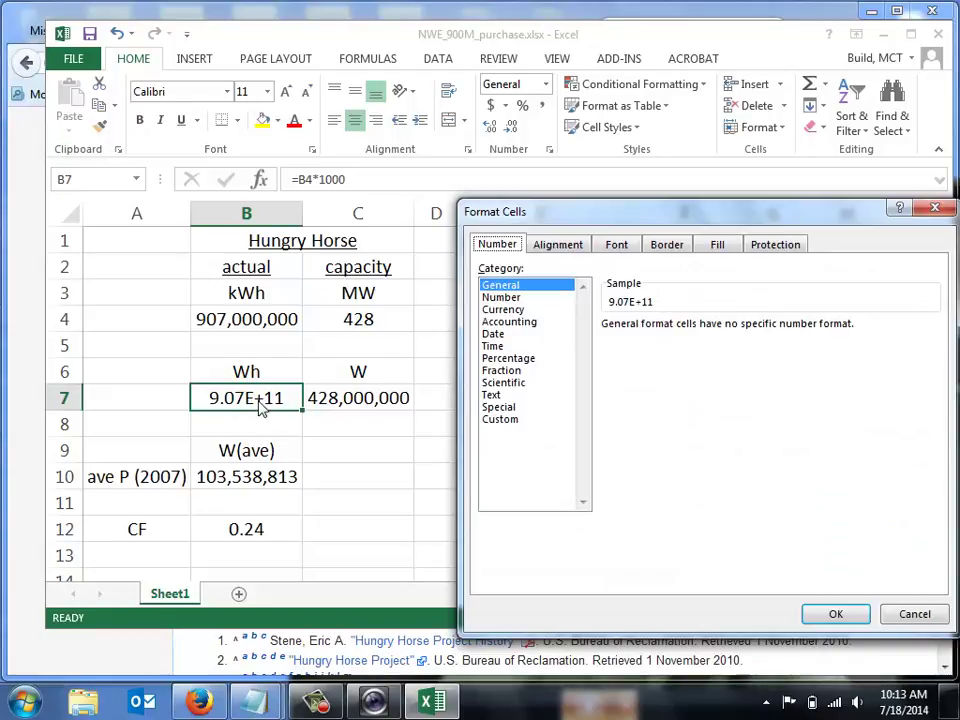
click(510, 298)
click(729, 331)
click(729, 331)
click(609, 350)
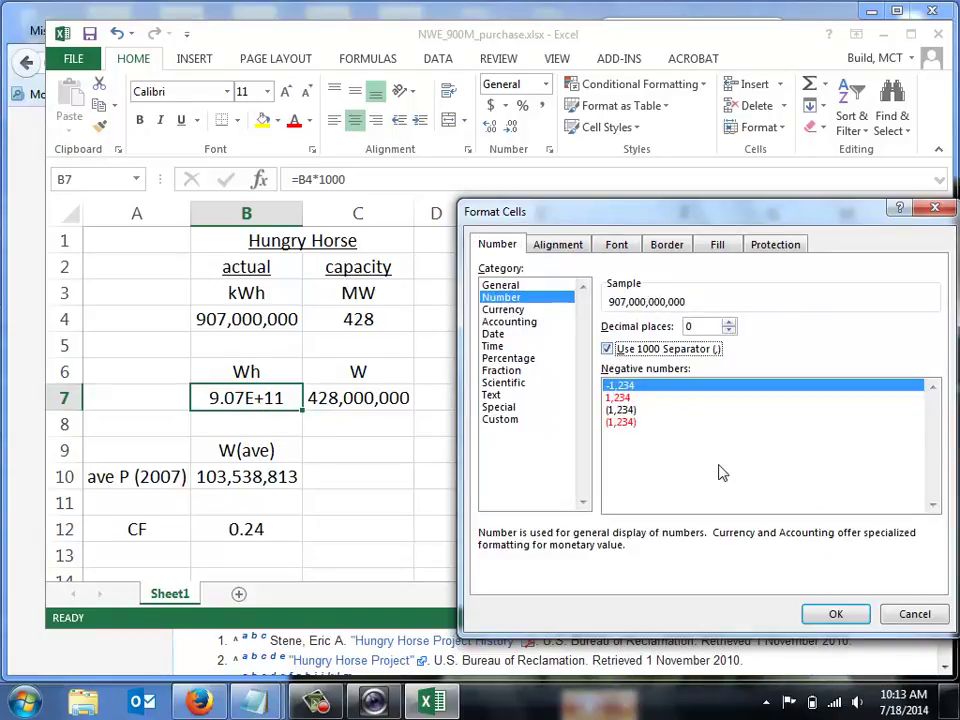
click(834, 613)
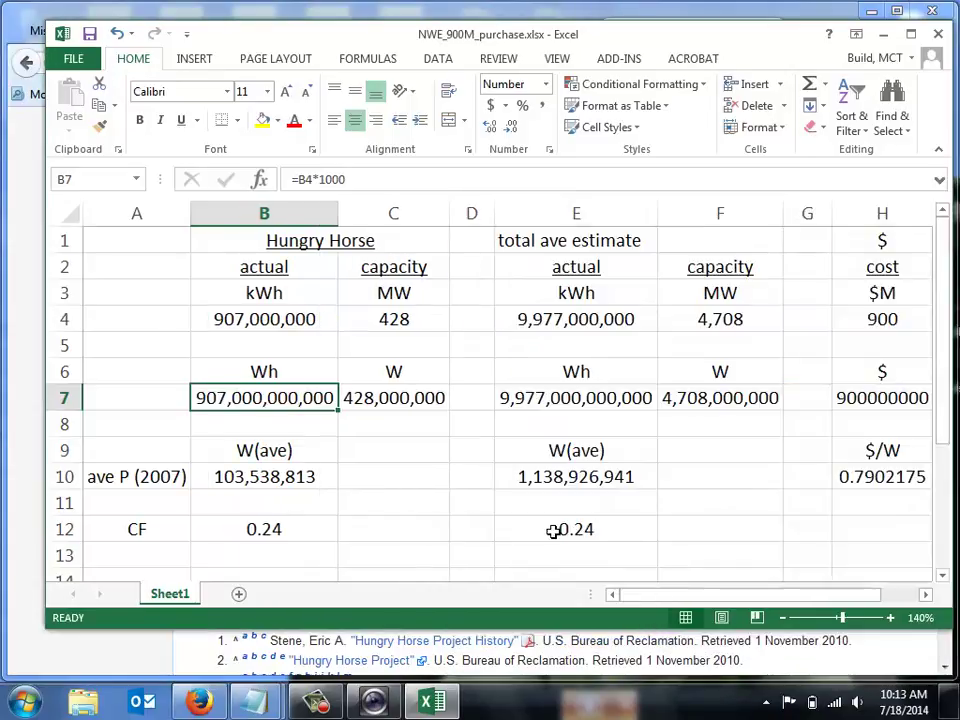
click(400, 498)
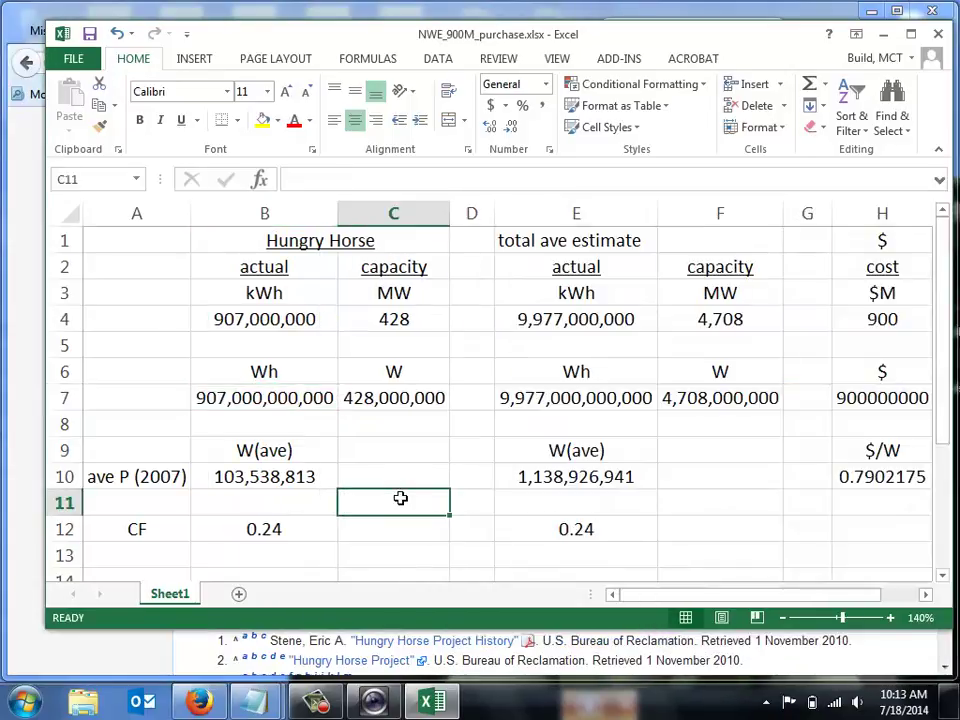
- Review the formulas for Hungry Horse's capacity in watts, average power and capacity factor, and the total average power in E10
click(394, 398)
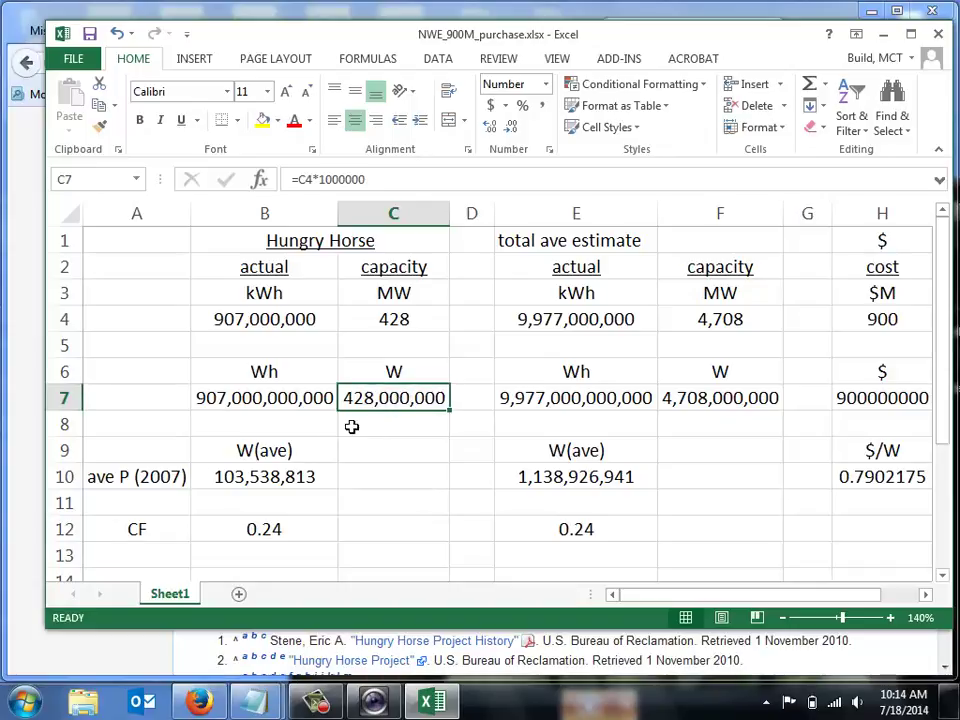
click(281, 480)
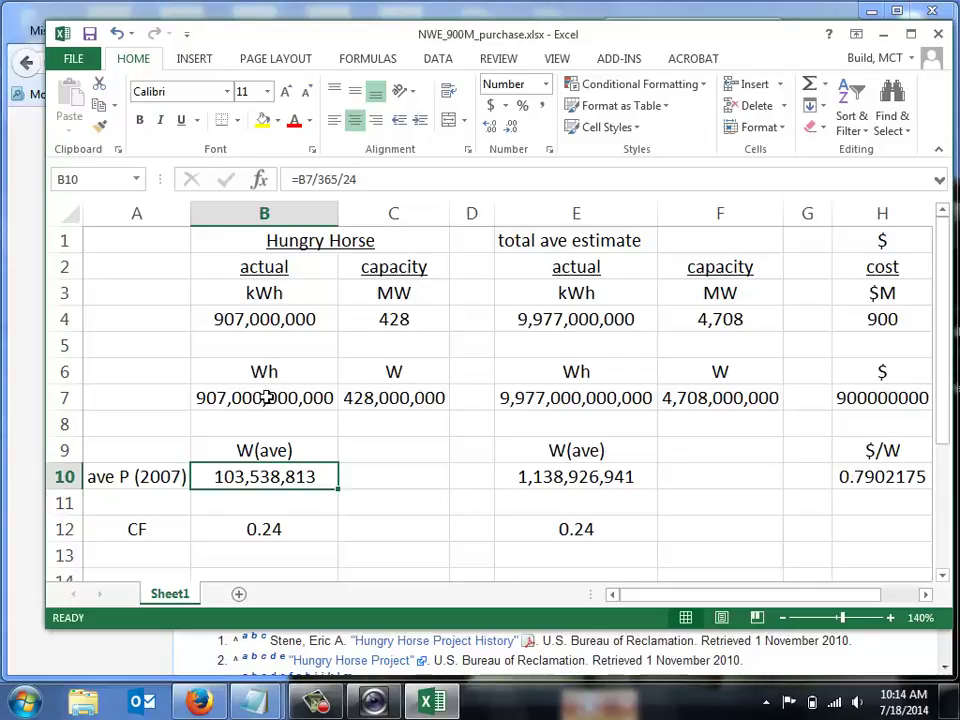
double_click(279, 474)
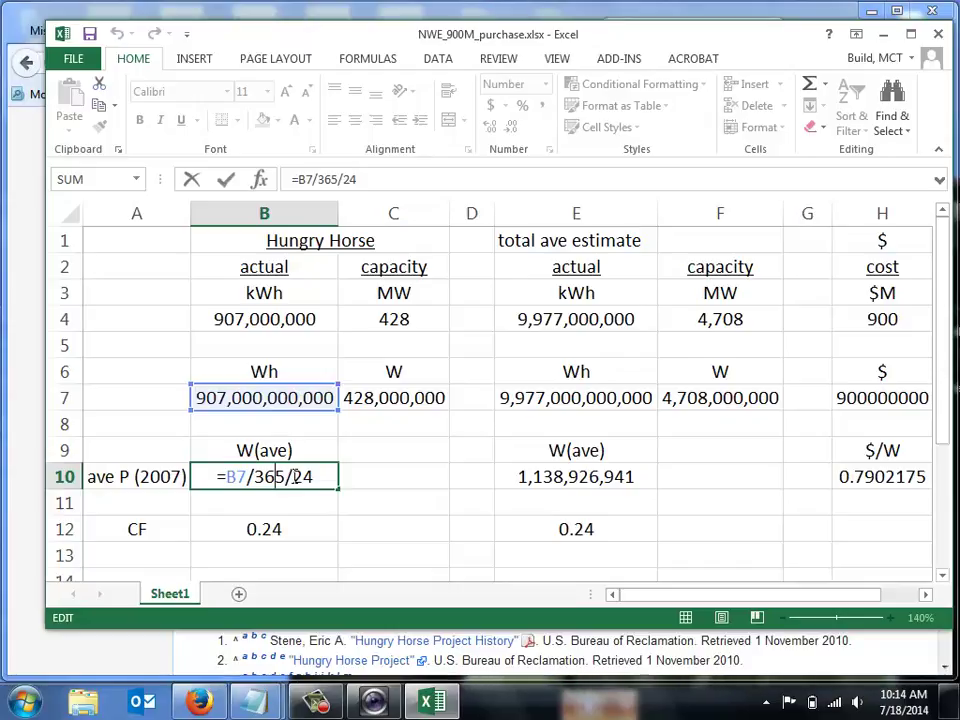
key(Return)
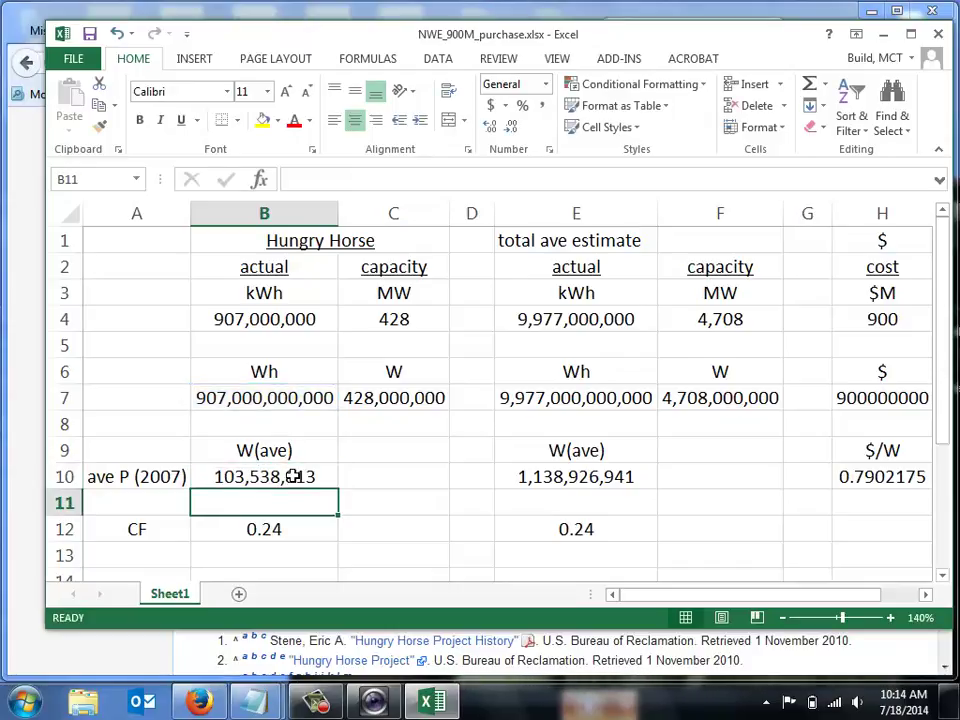
key(Down)
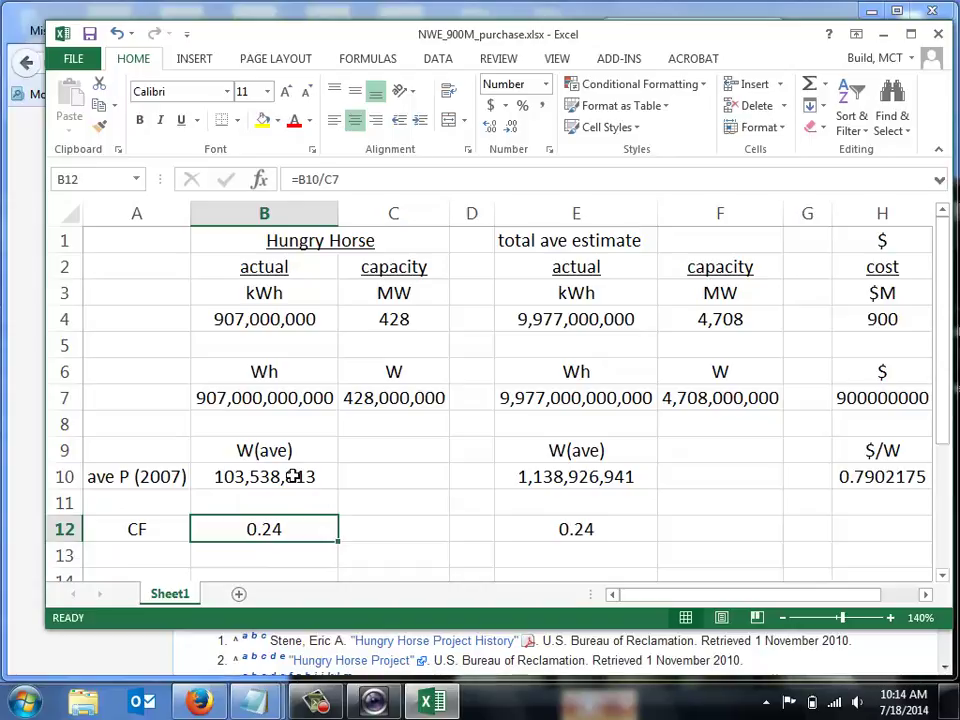
key(Up)
key(Up)
key(Right)
key(Right)
key(Right)
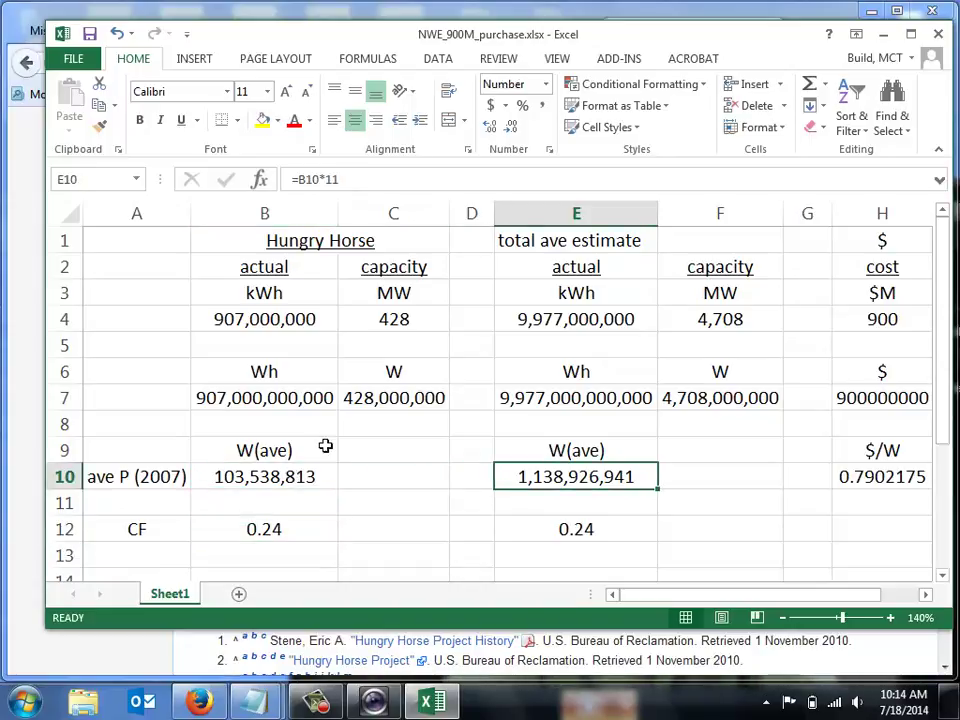
- Add the label x11 in F1 beside the total average estimate heading and center it
click(716, 249)
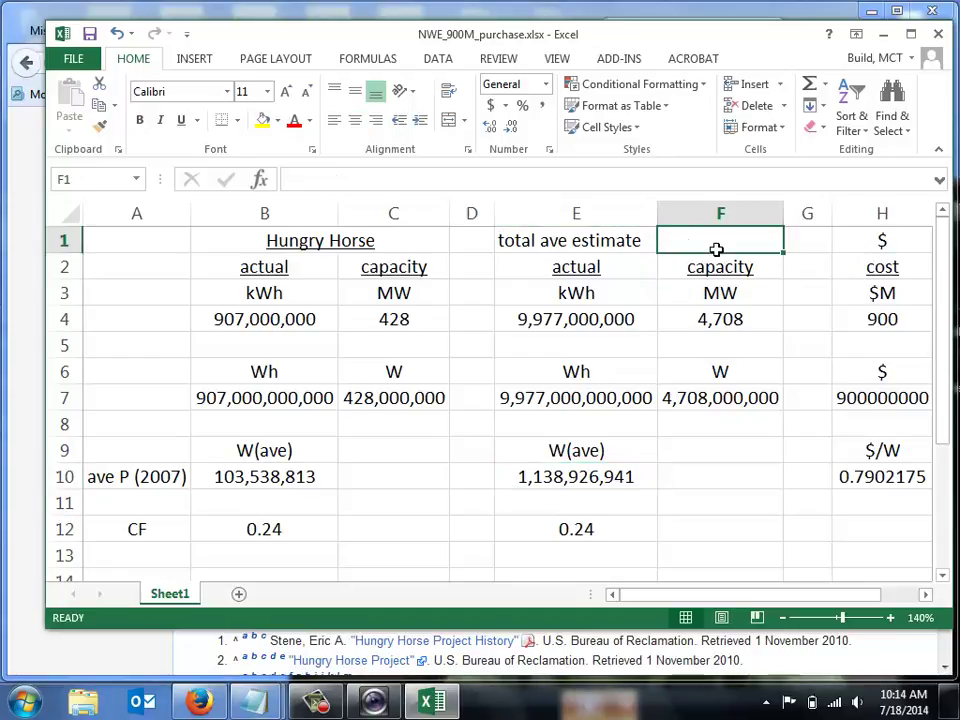
text(x11)
key(ctrl+Return)
key(Return)
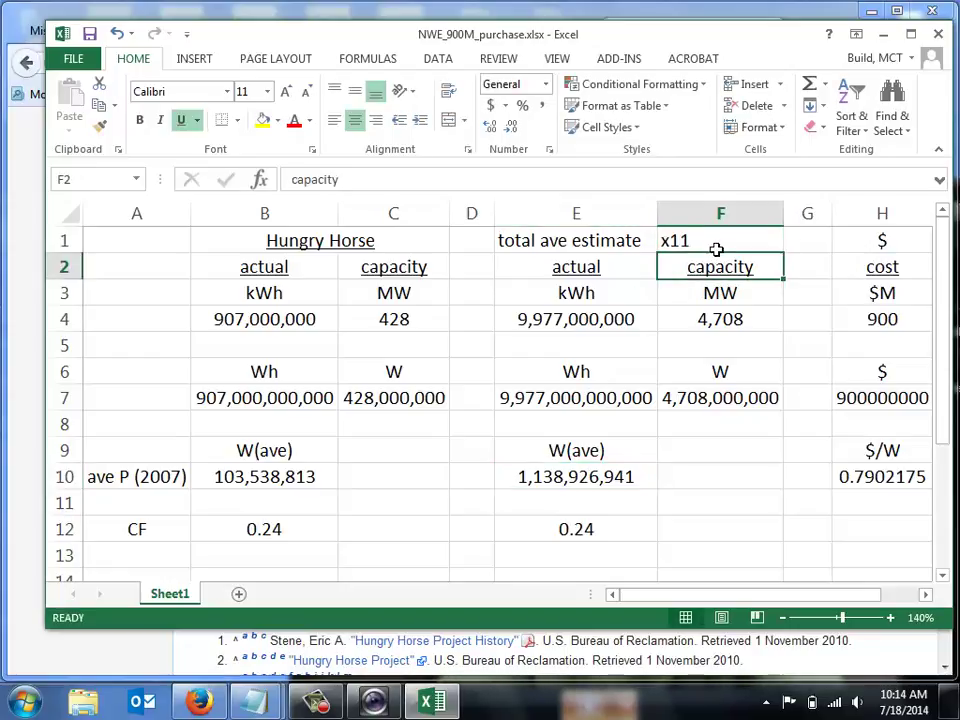
click(718, 241)
click(356, 121)
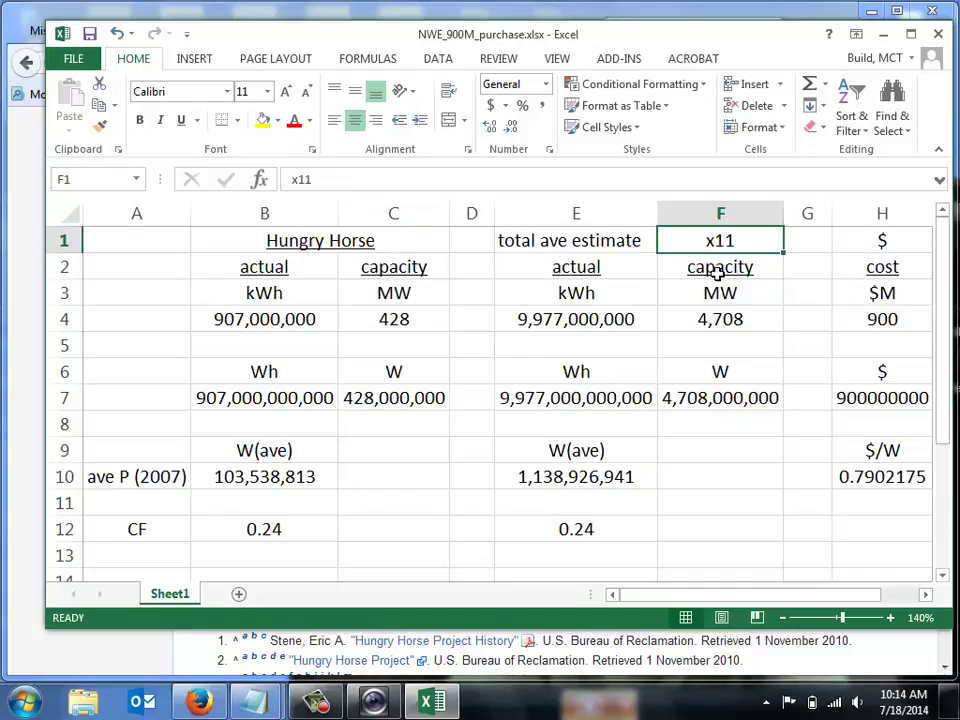
- Examine the formulas behind the 11-dam totals for energy, capacity and average power in E4, F4, E7 and E10
click(588, 316)
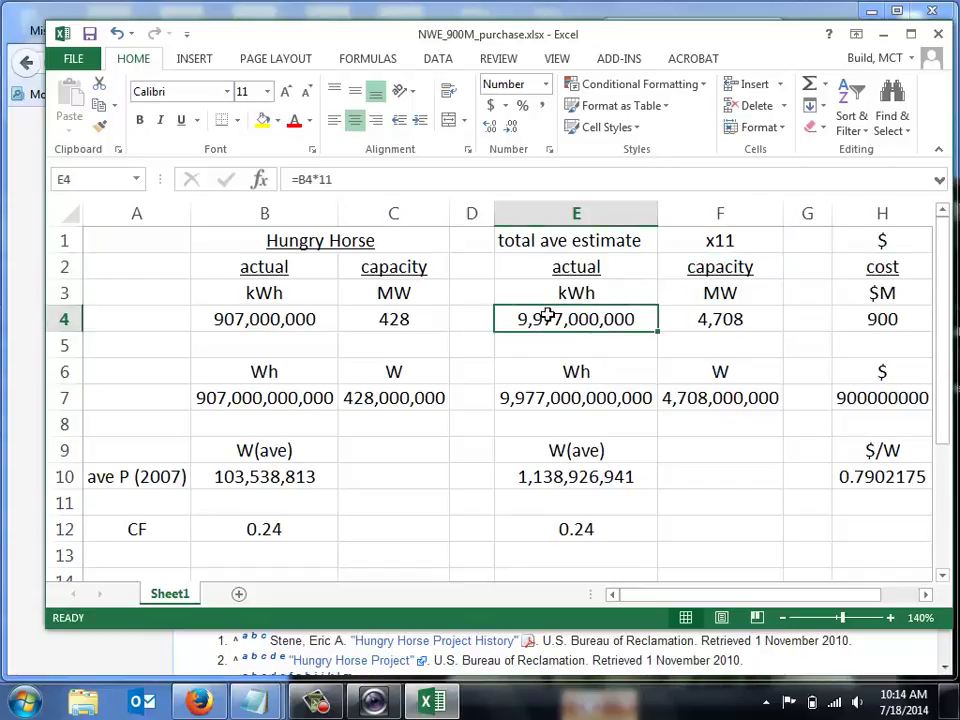
double_click(548, 316)
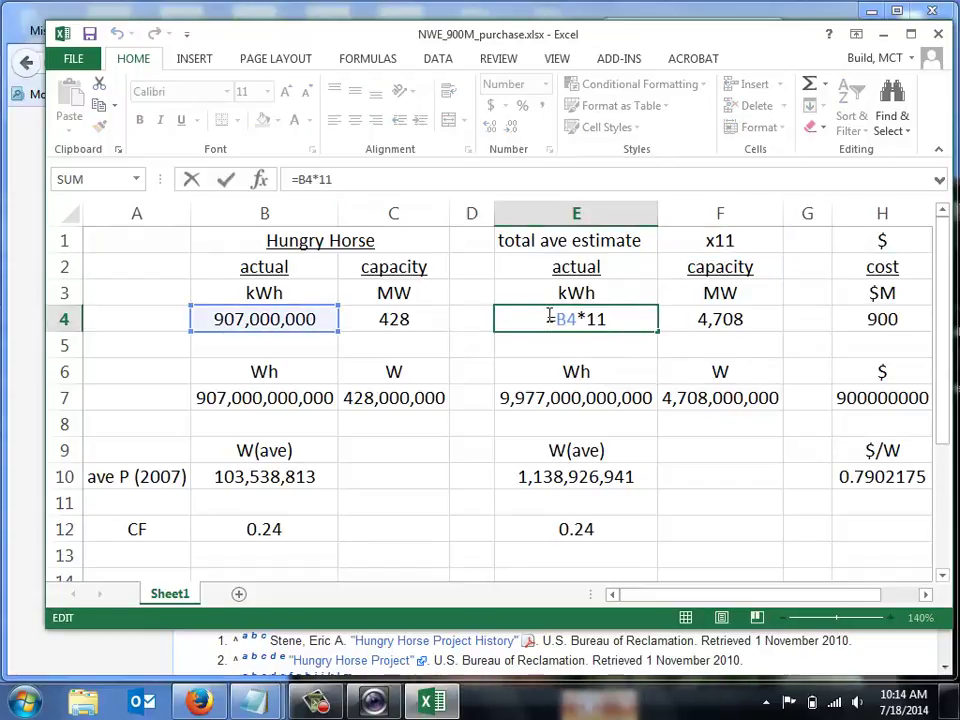
key(Return)
click(548, 316)
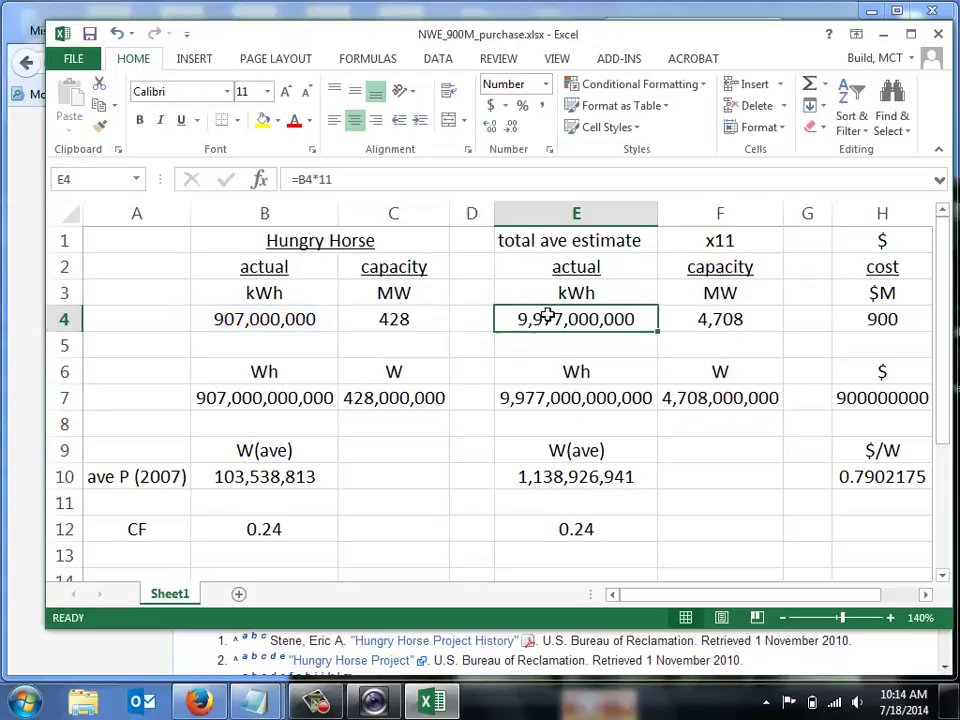
key(Right)
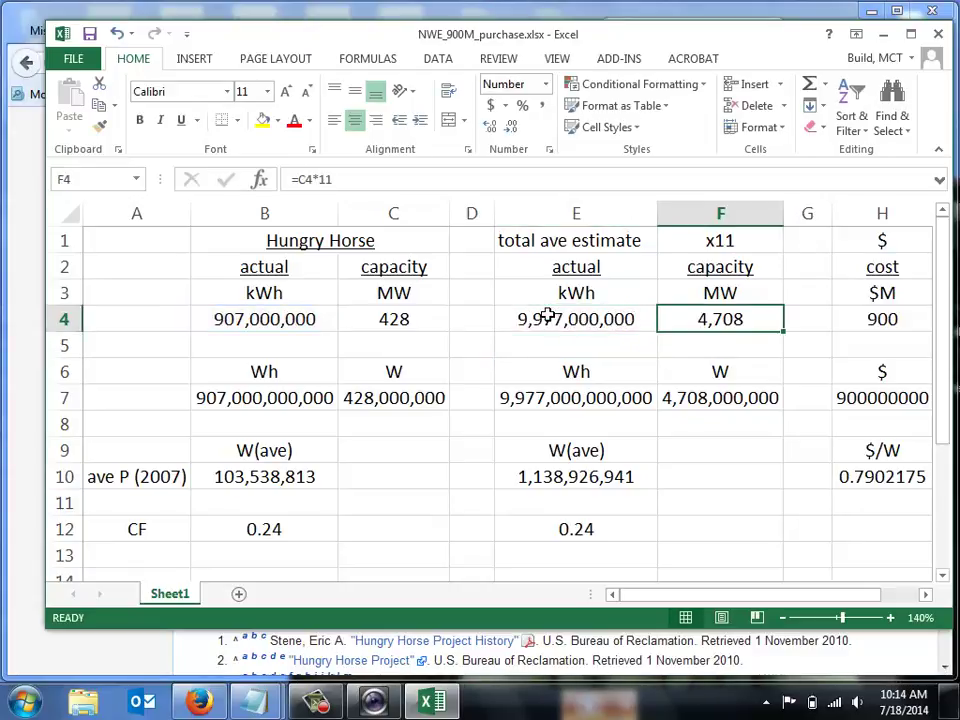
double_click(696, 320)
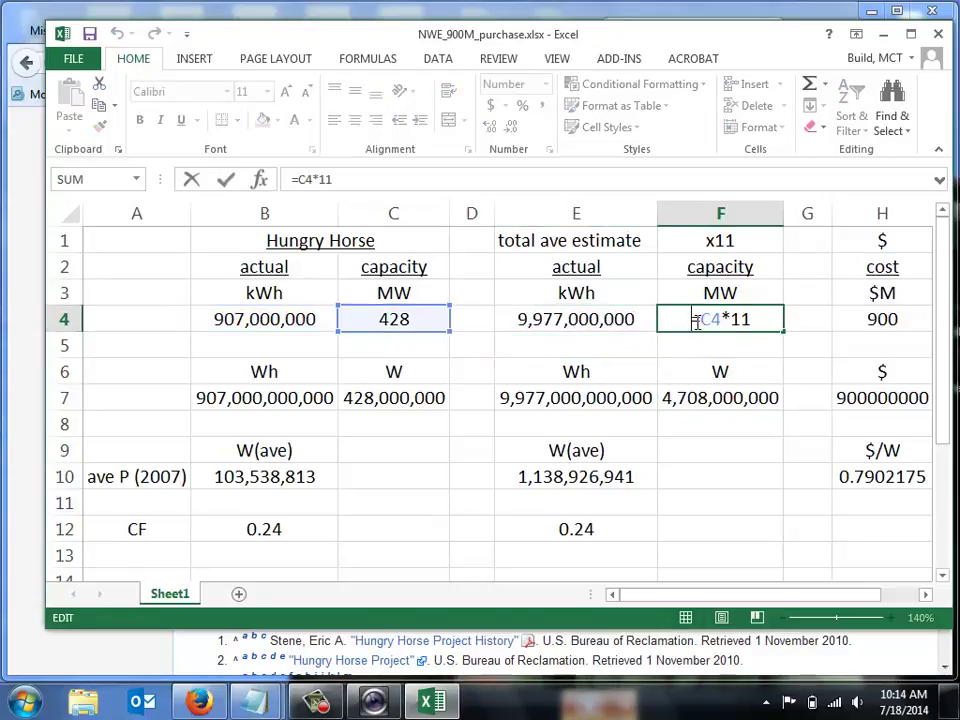
key(Return)
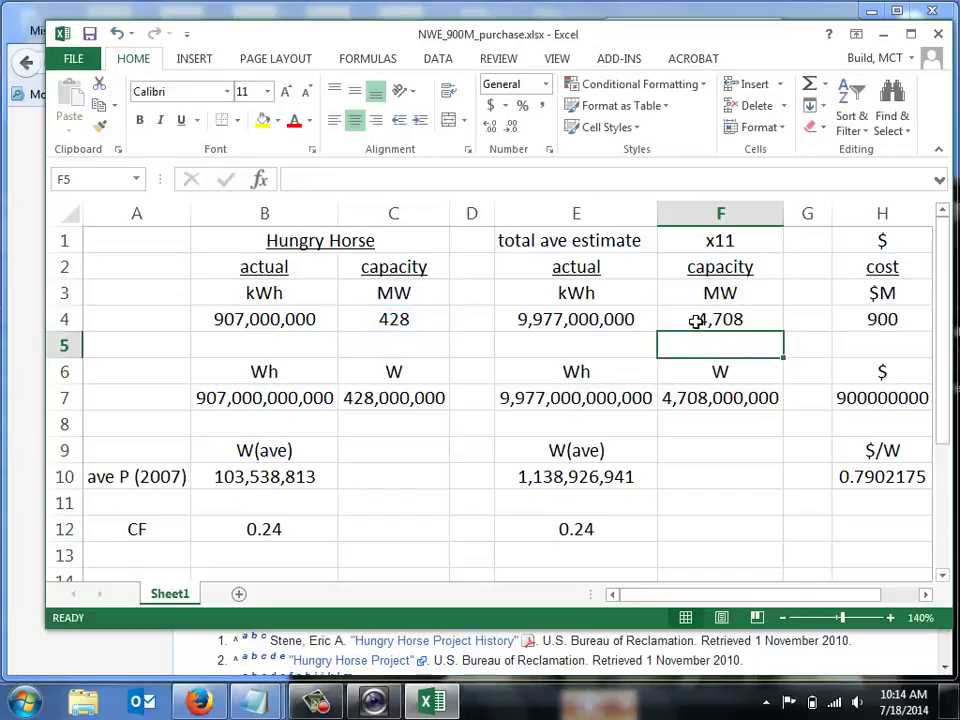
click(570, 399)
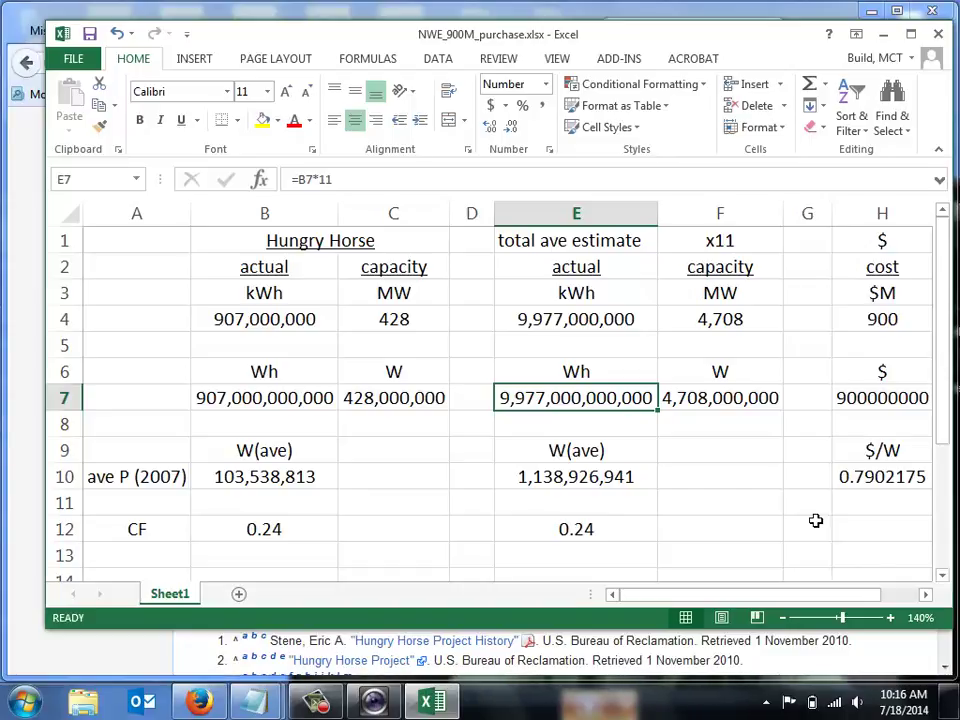
click(598, 481)
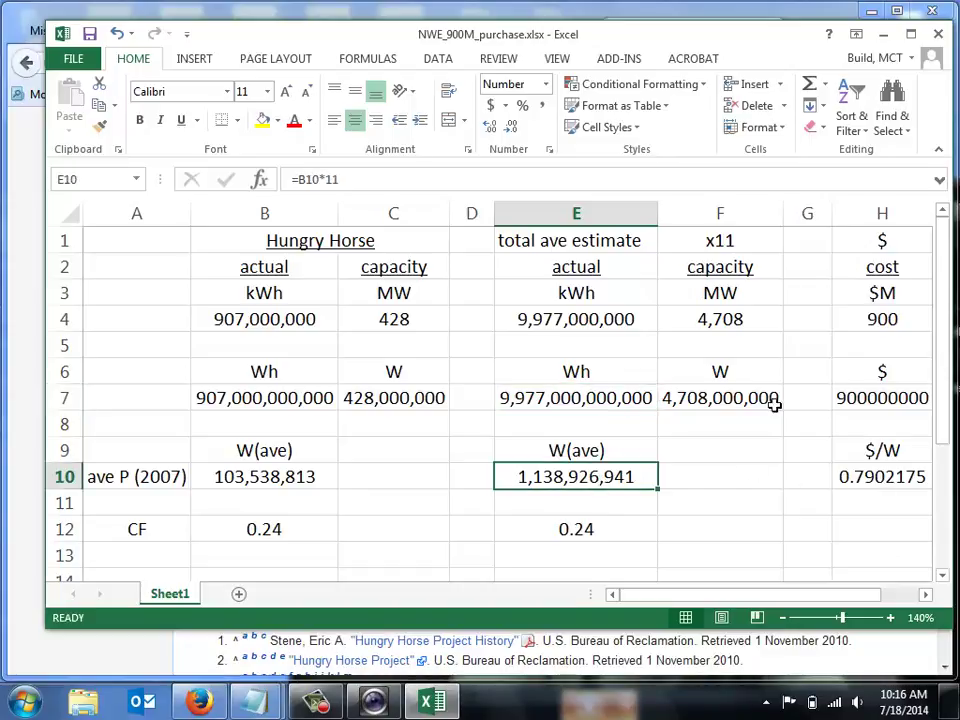
- Format the purchase cost in H7 as currency with the $ symbol and 2 decimal places
click(860, 400)
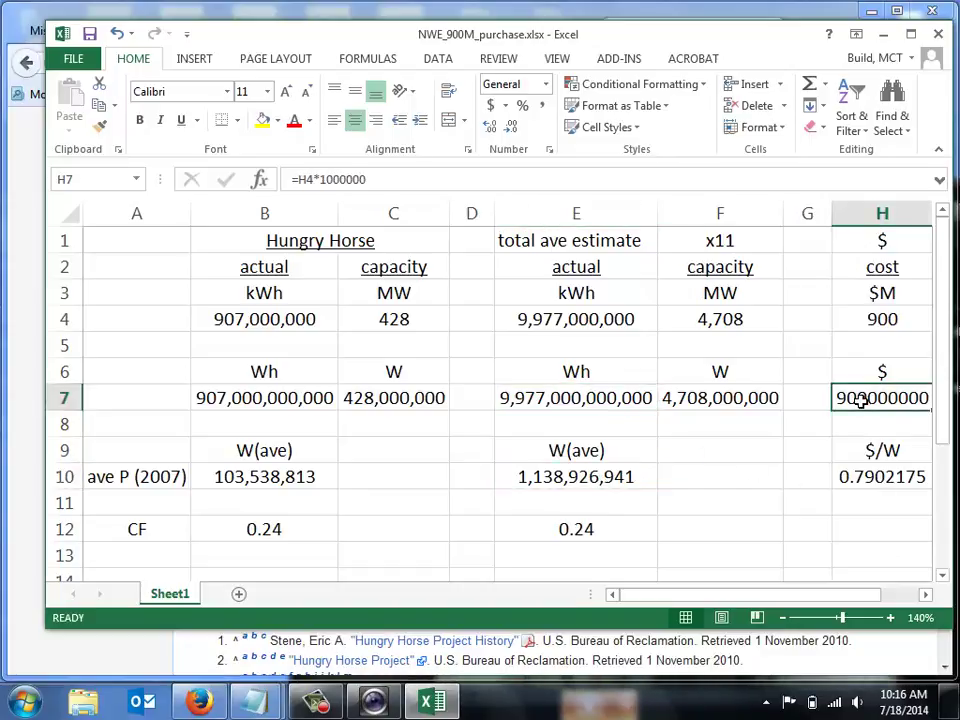
key(ctrl+1)
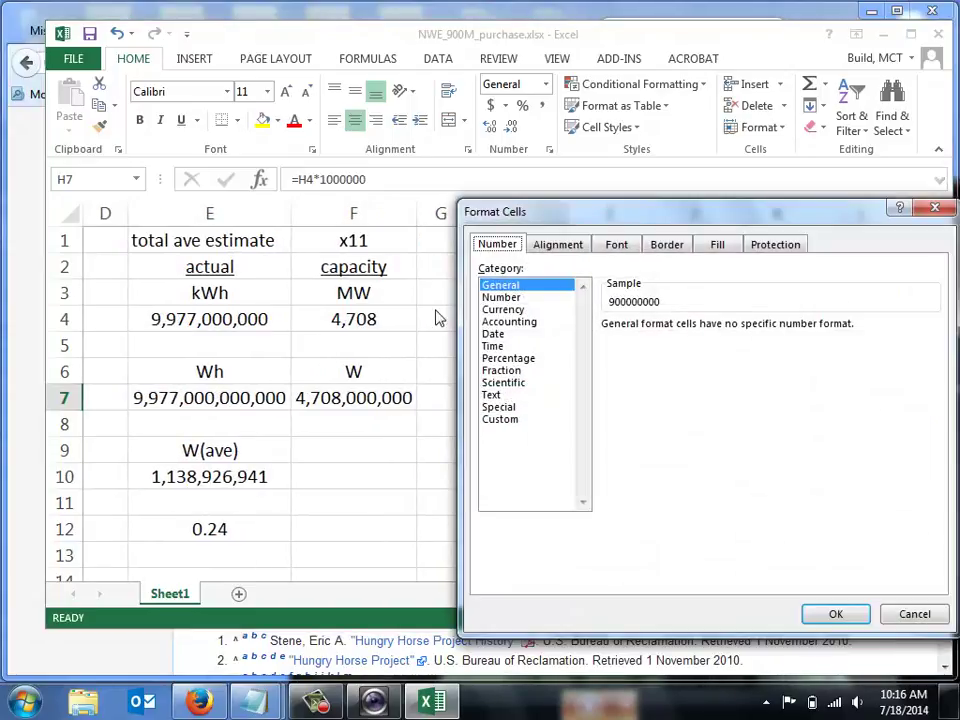
click(503, 309)
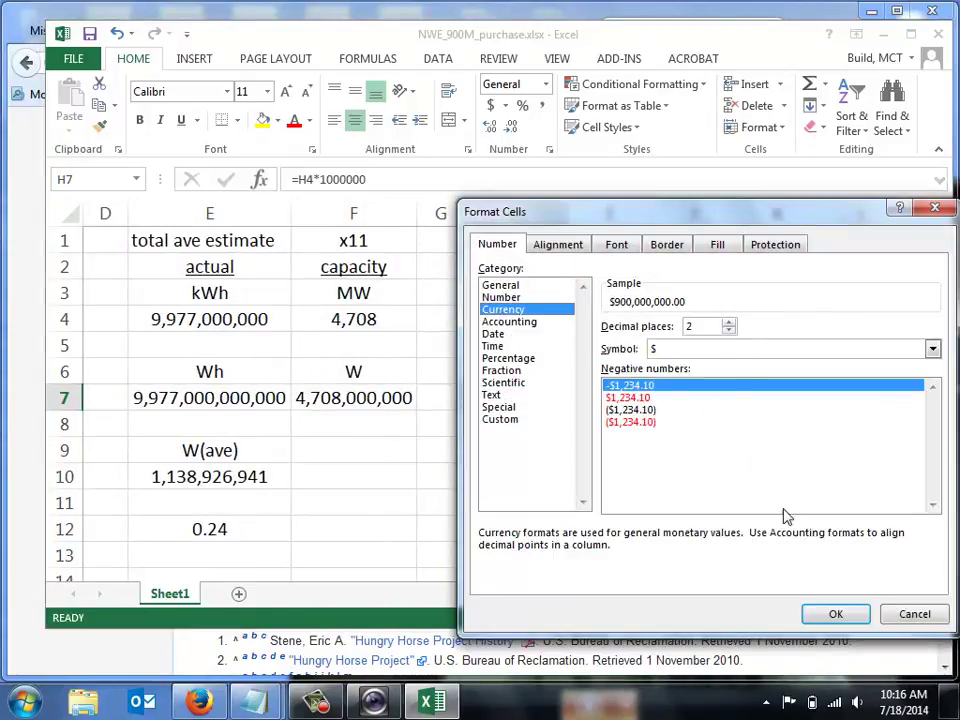
click(833, 615)
click(720, 512)
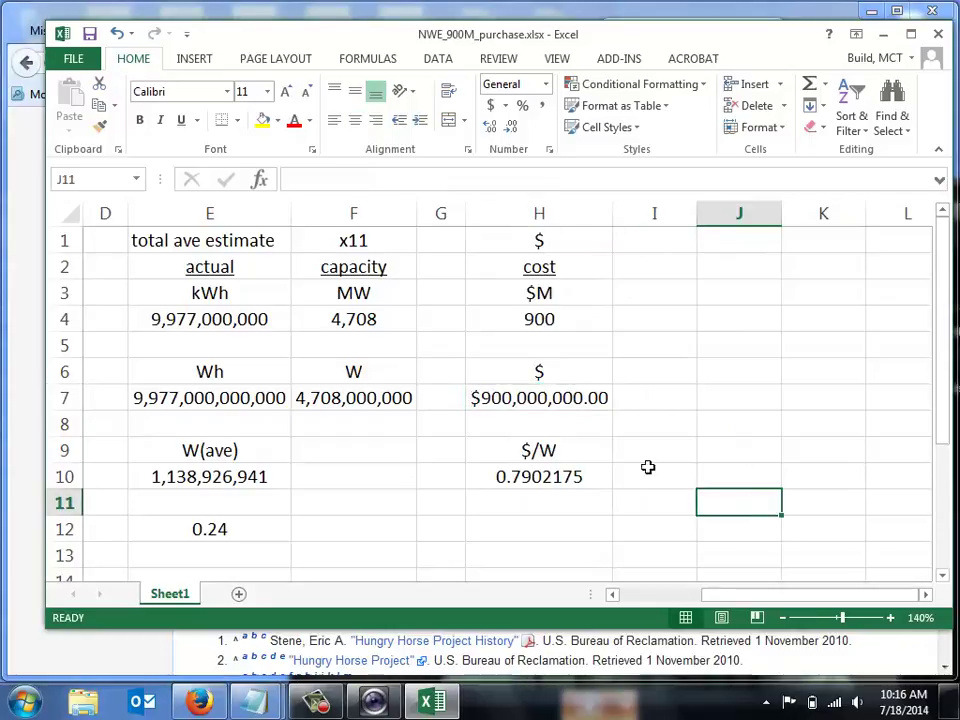
click(547, 401)
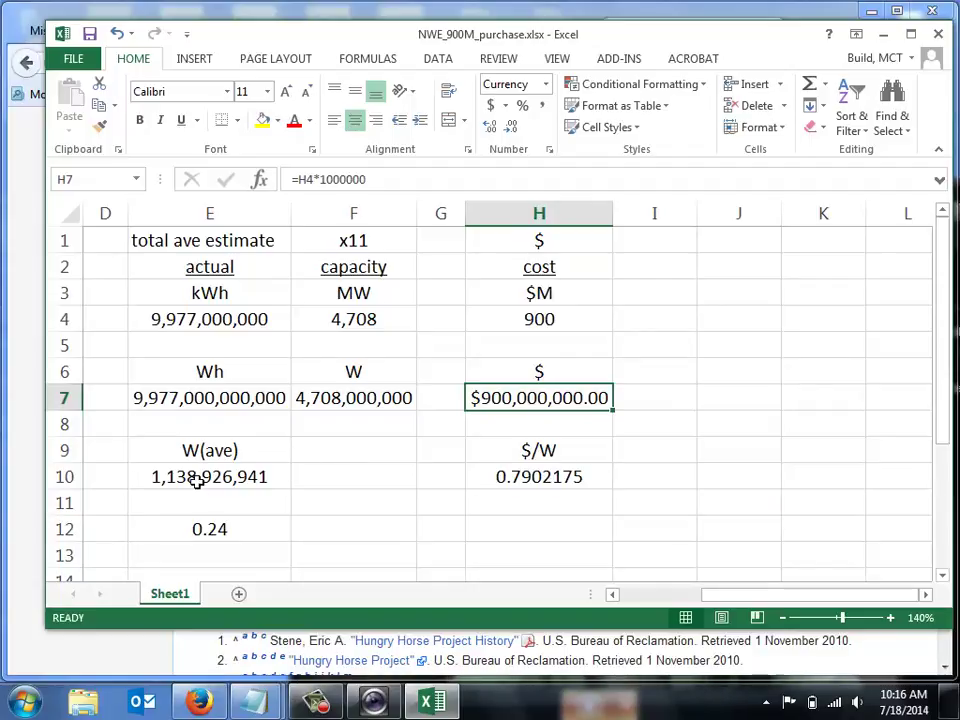
- Format the cost per watt in H10 as currency with the $ symbol and 2 decimal places
click(510, 478)
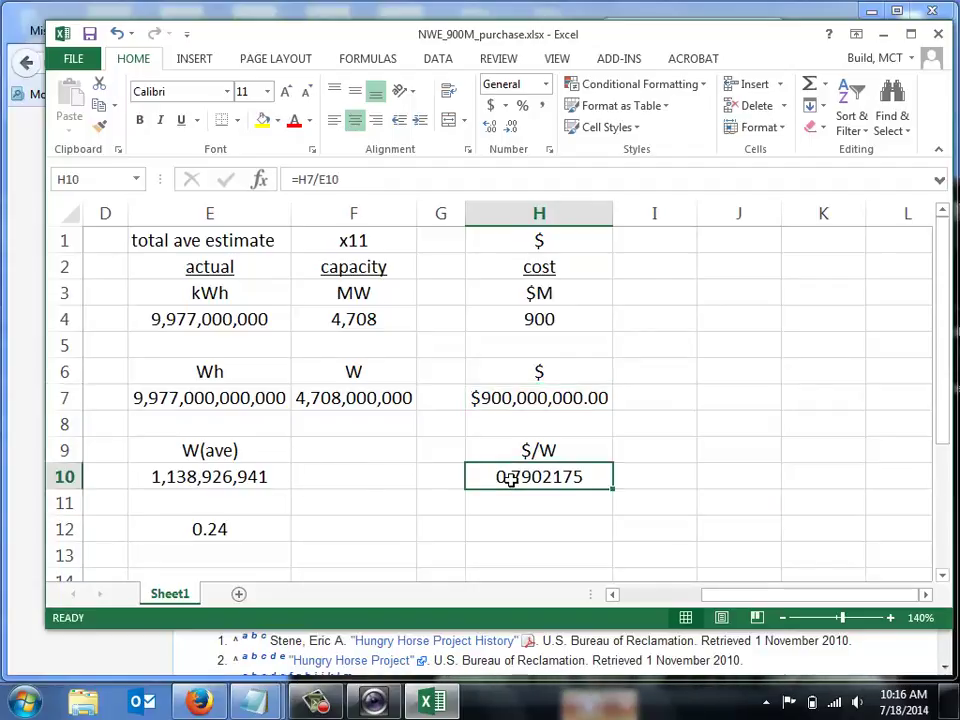
key(ctrl+1)
click(508, 298)
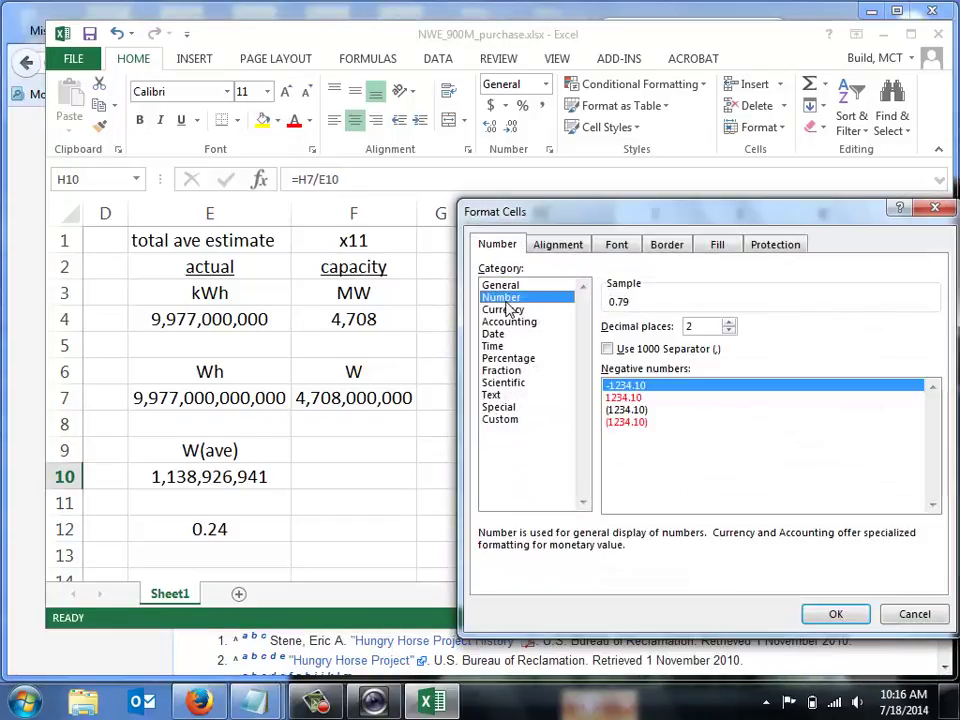
click(505, 310)
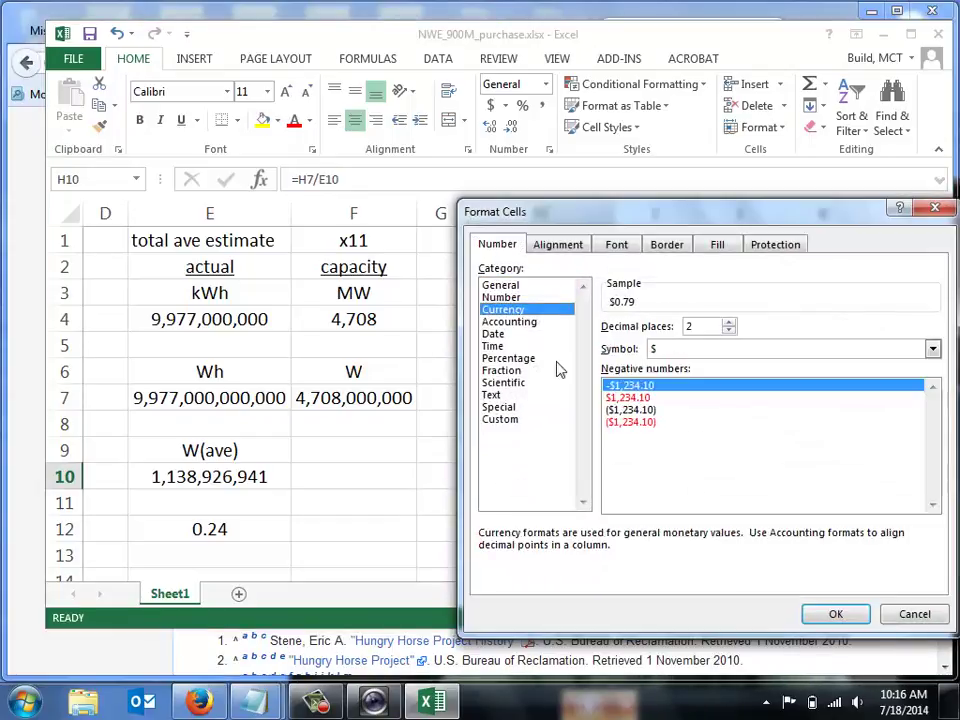
click(836, 614)
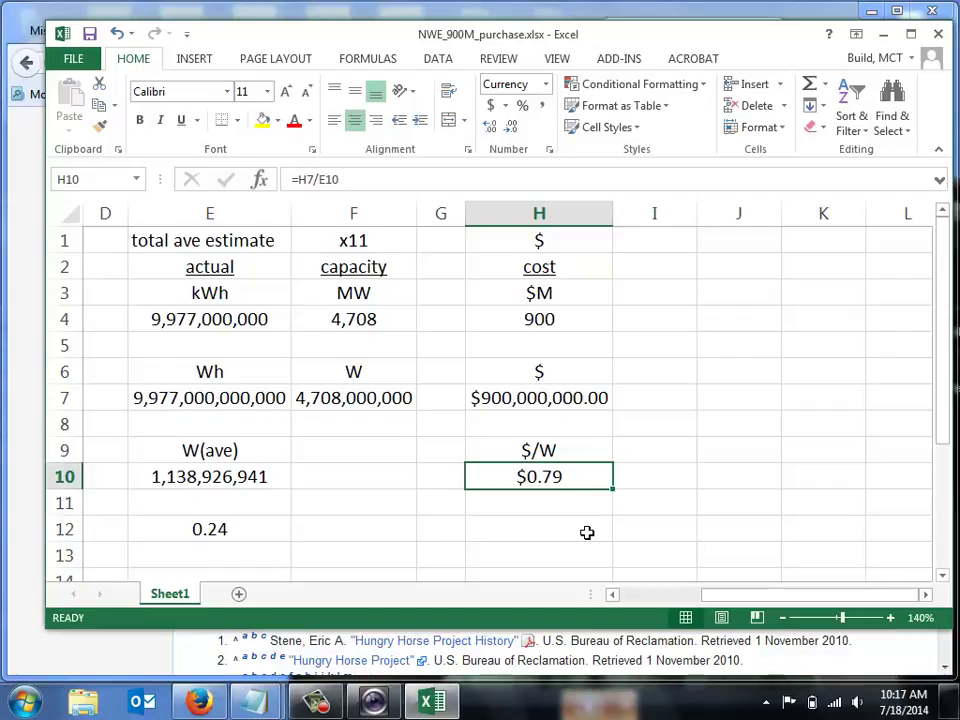
- Review the purchase cost in H7, the total average power in E10 and the cost-per-watt formula in H10
click(547, 397)
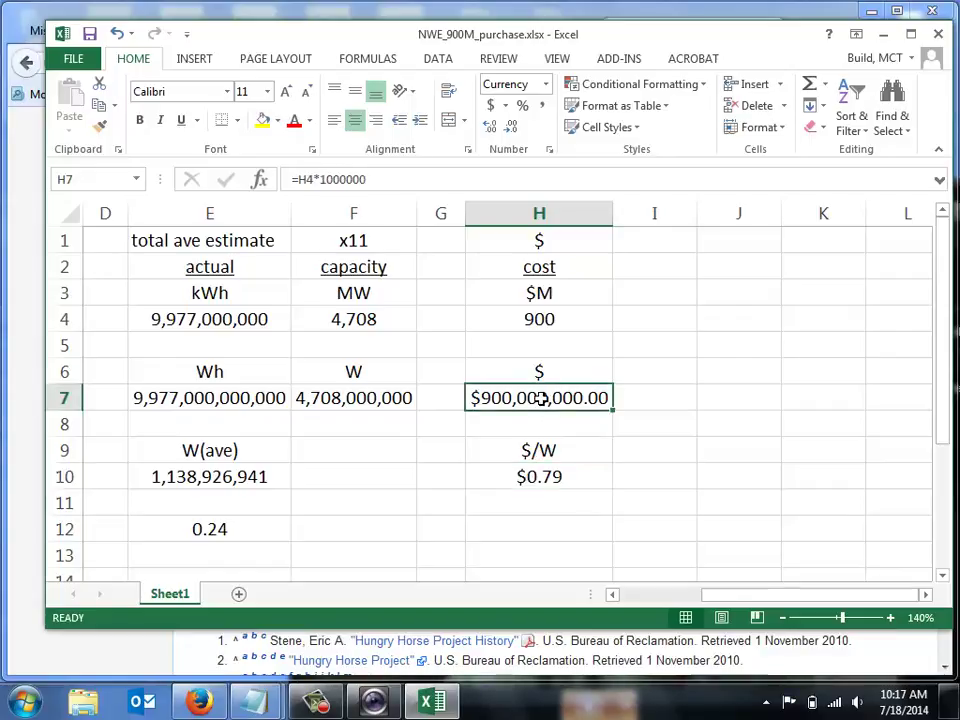
click(173, 478)
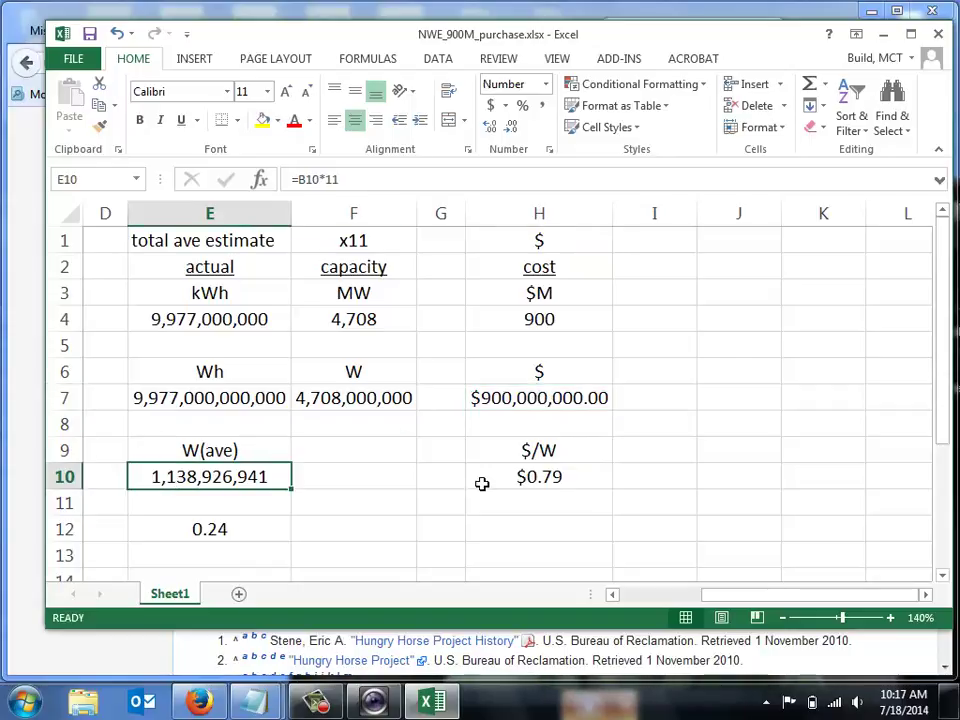
click(513, 479)
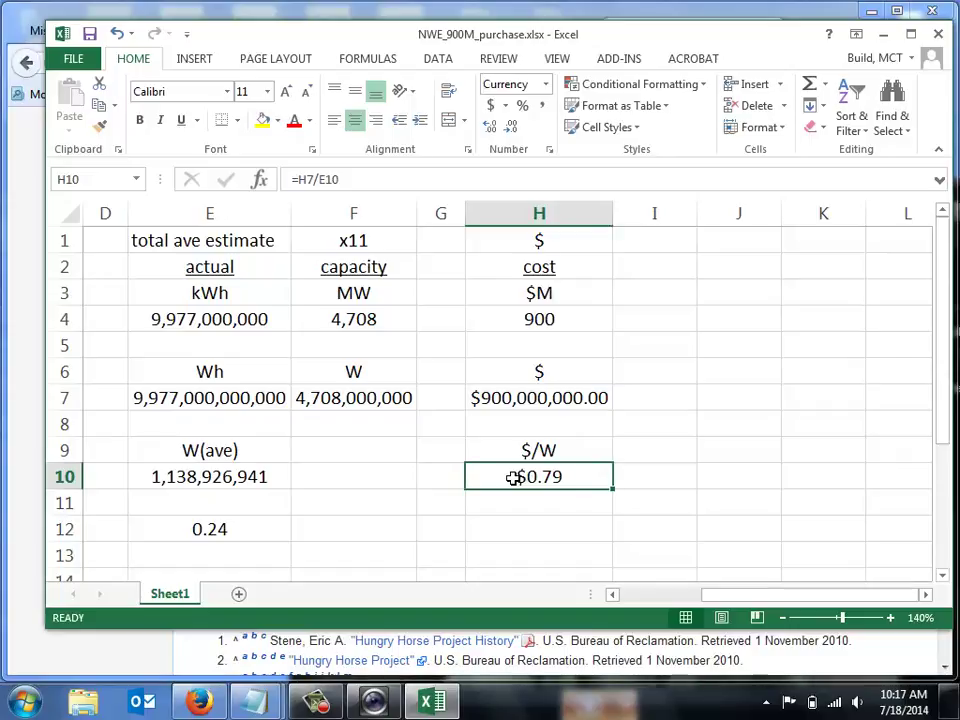
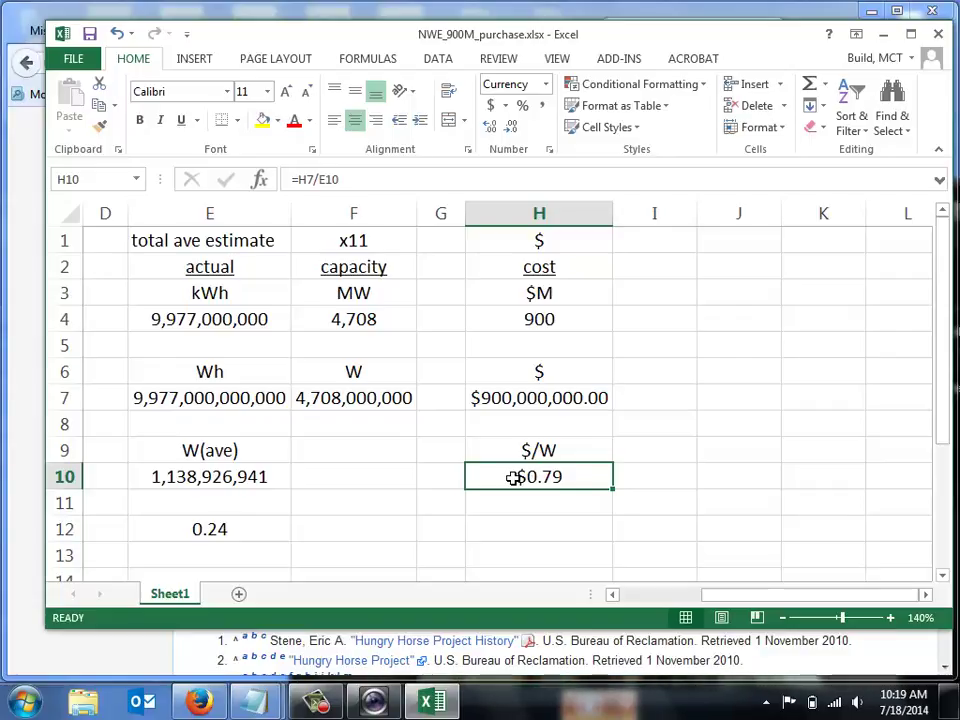
- Switch to the browser and read the NBC Montana article on NorthWestern Energy's dam purchase through to its end
key(alt+Tab)
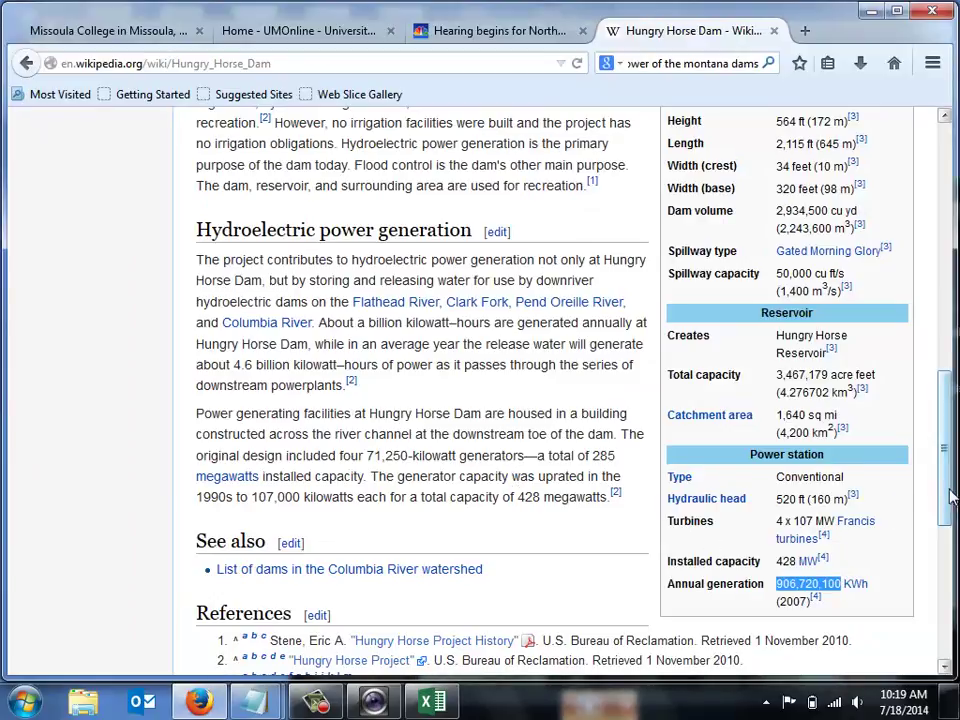
drag(947, 488, 932, 414)
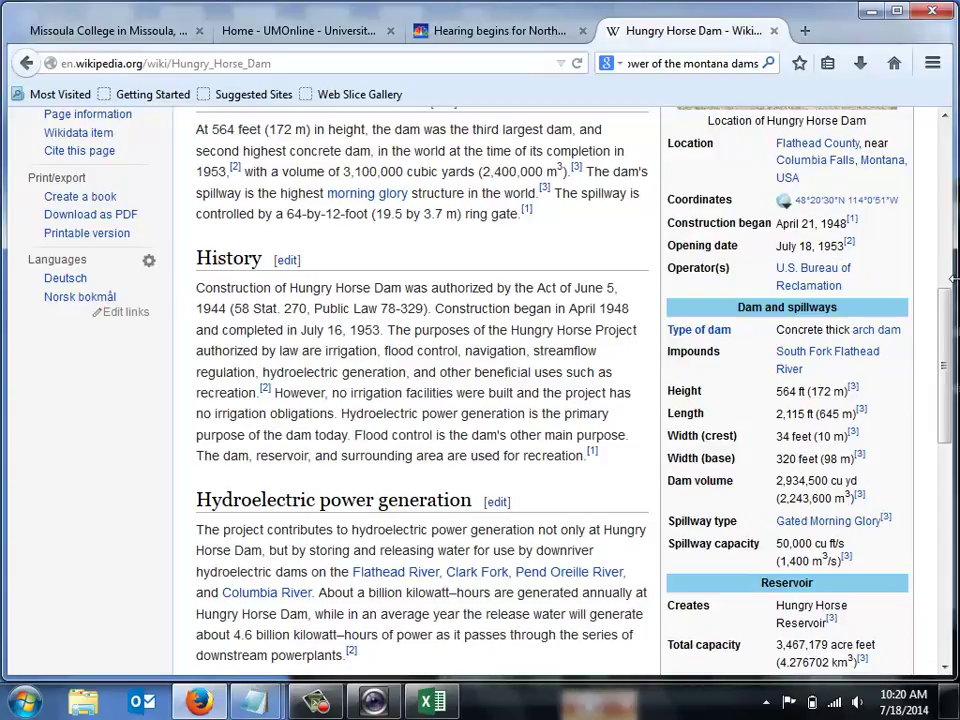
click(500, 38)
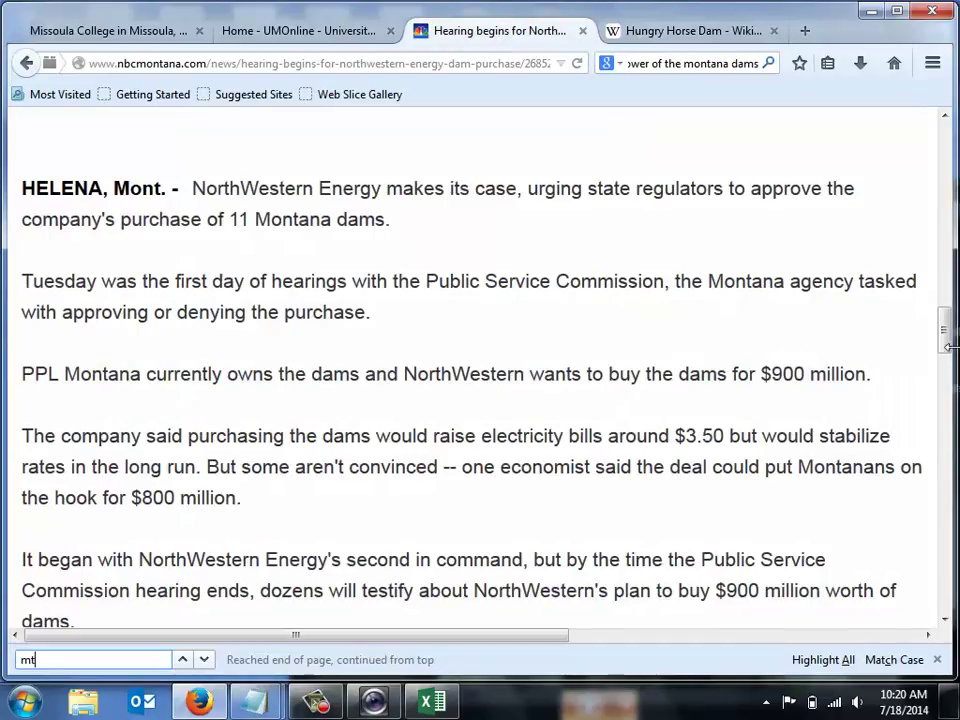
drag(949, 344, 951, 440)
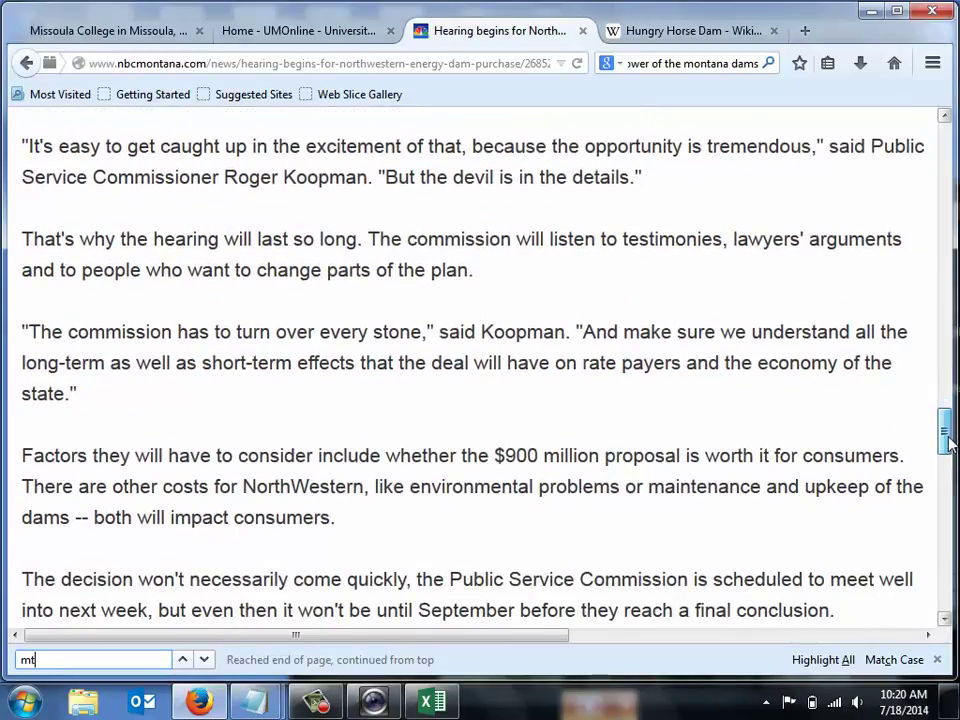
drag(949, 440, 949, 465)
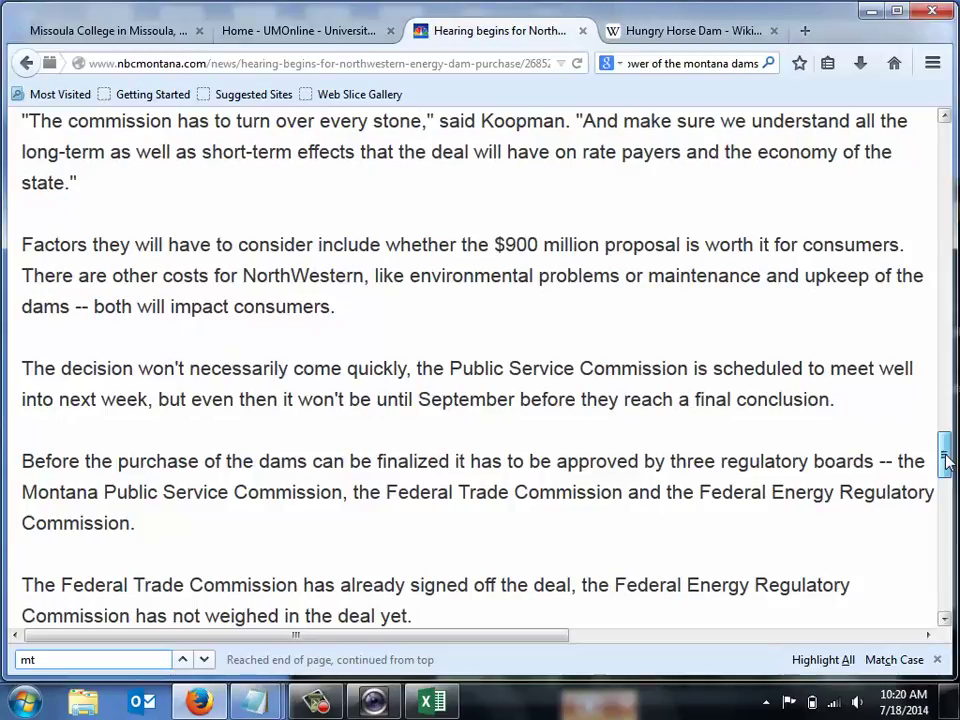
drag(945, 457, 946, 485)
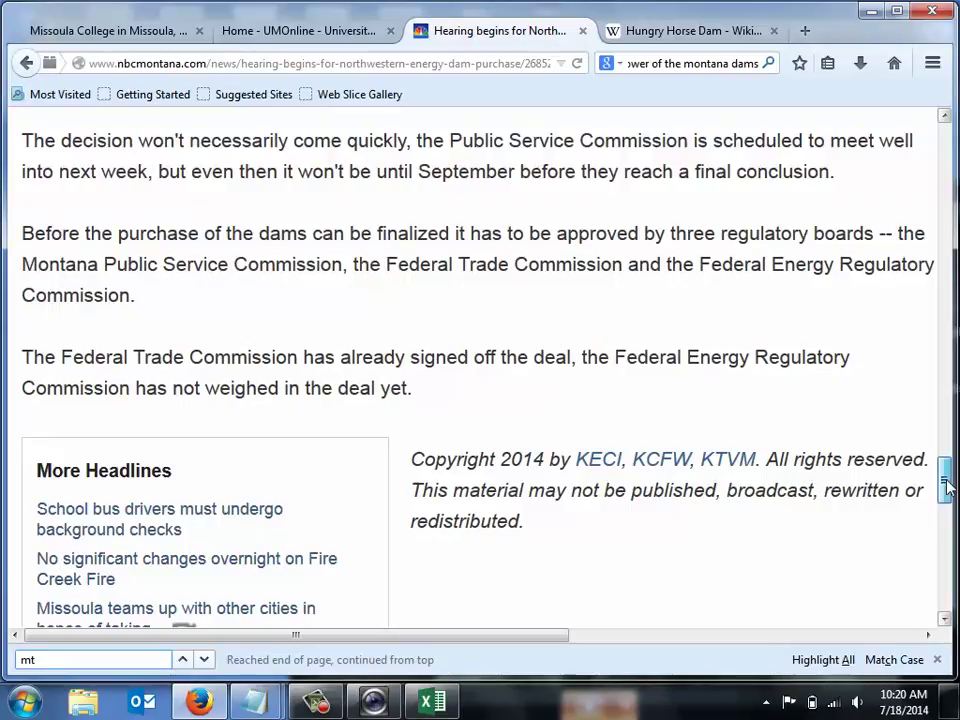
drag(946, 485, 948, 142)
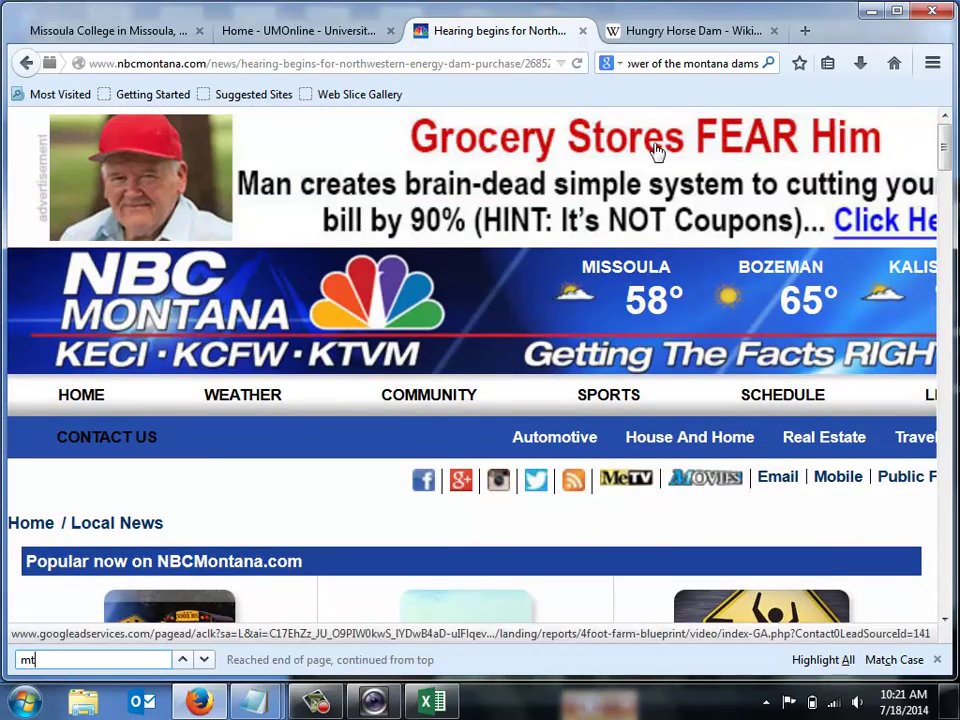
- Open the Black Eagle Dam article from Wikipedia's list of Montana hydroelectric power plants and examine its power output figures
click(671, 30)
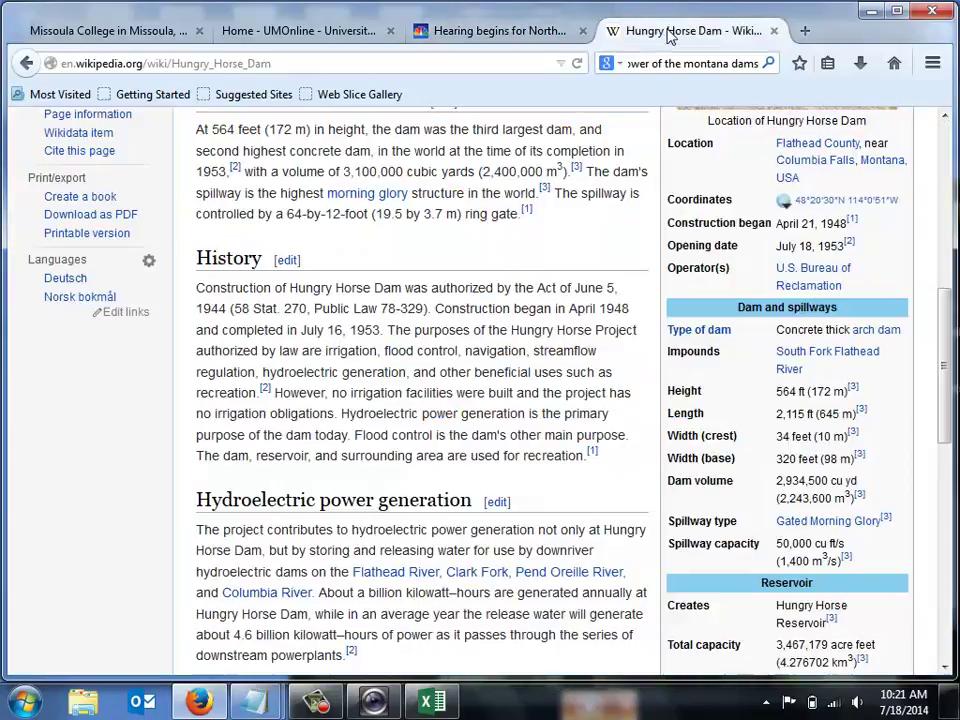
key(alt+Left)
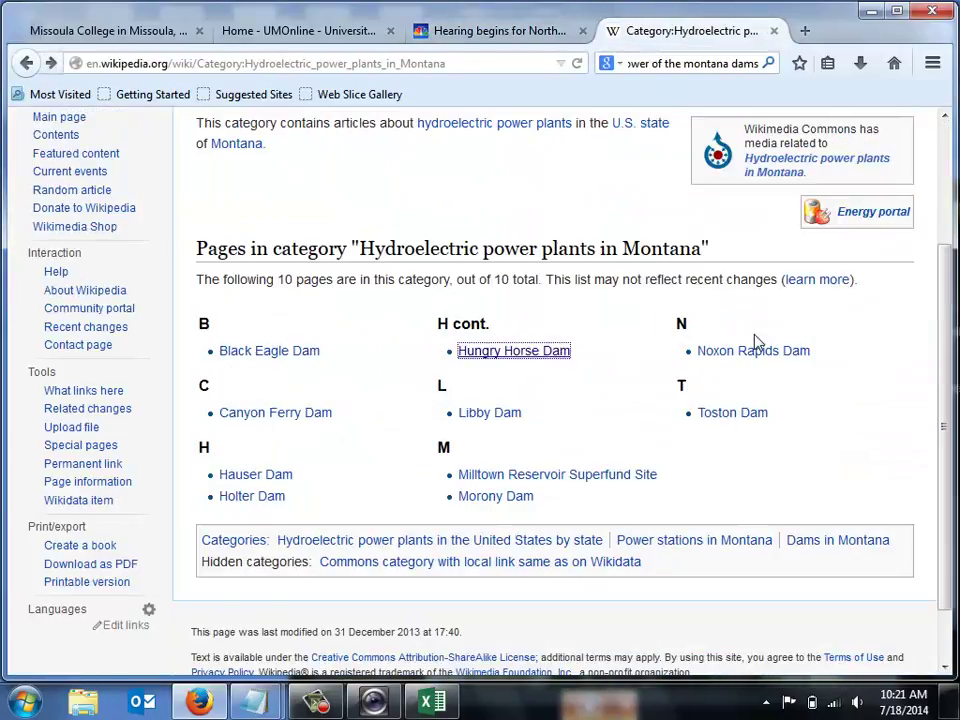
click(284, 356)
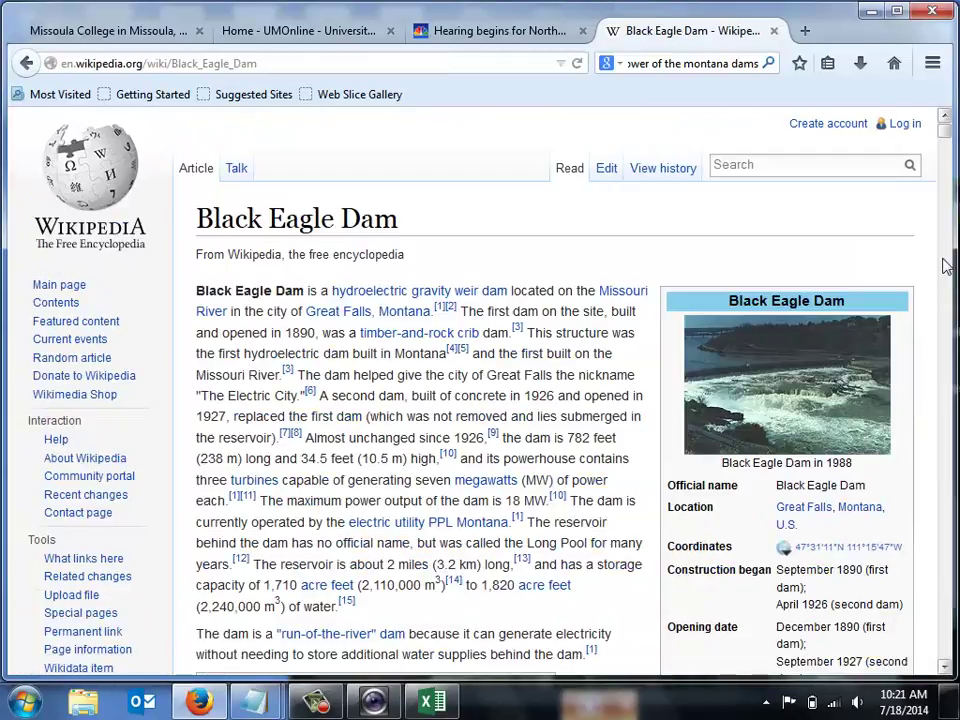
scroll(944, 666, down, 5)
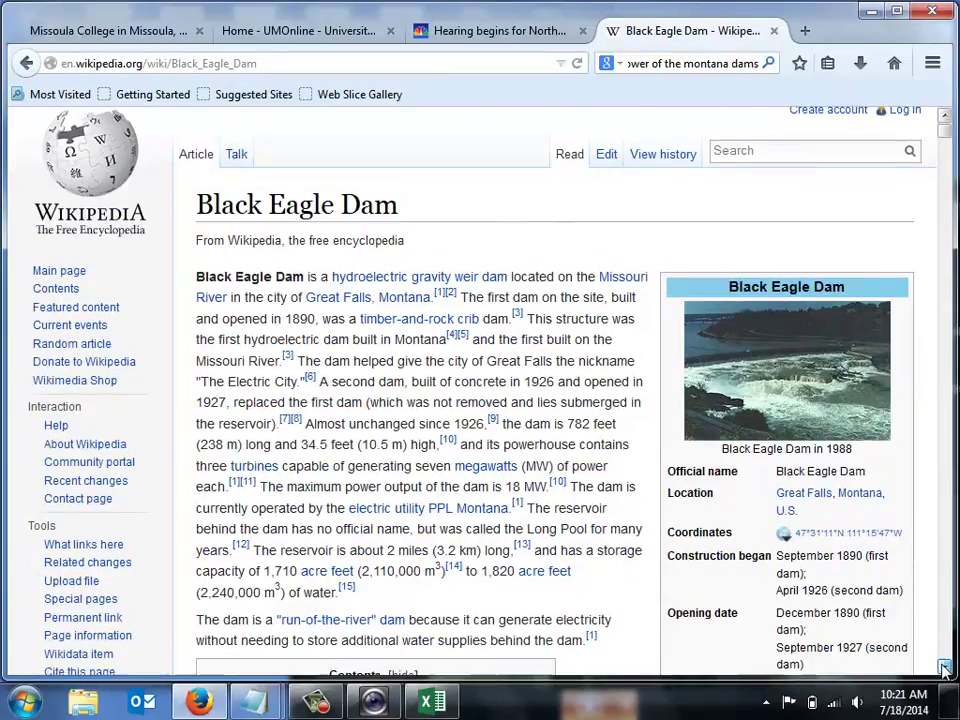
click(944, 666)
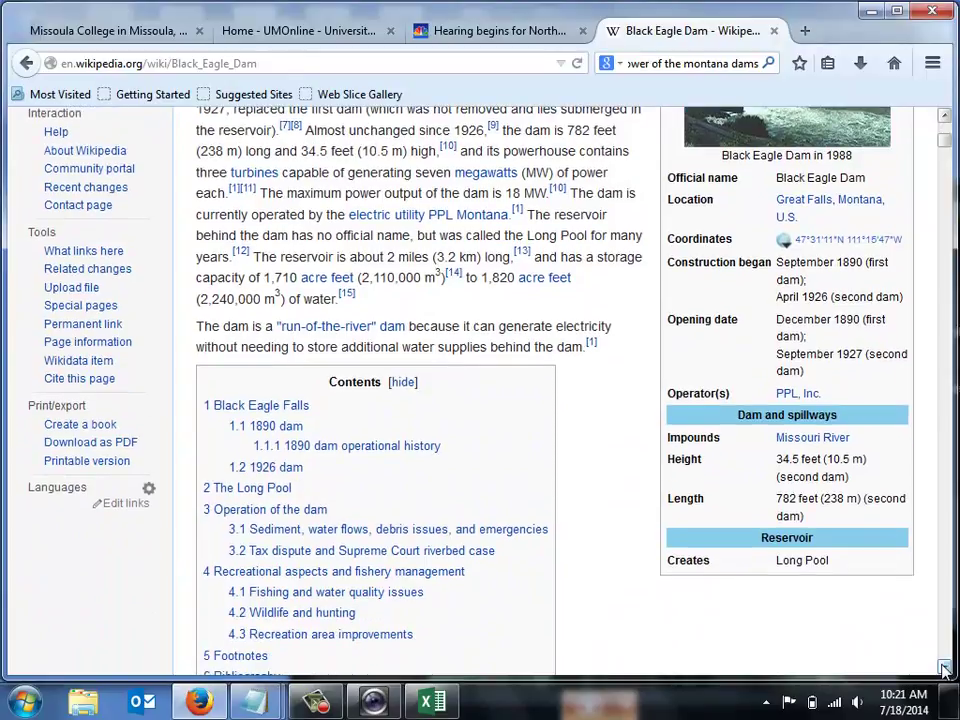
scroll(944, 668, down, 7)
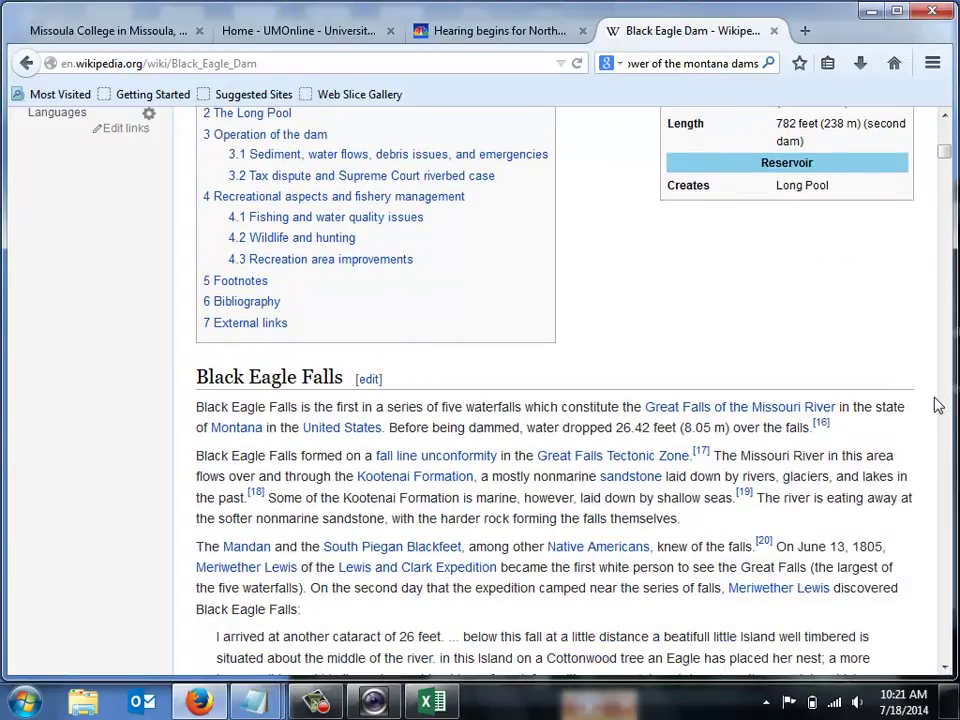
scroll(938, 405, down, 9)
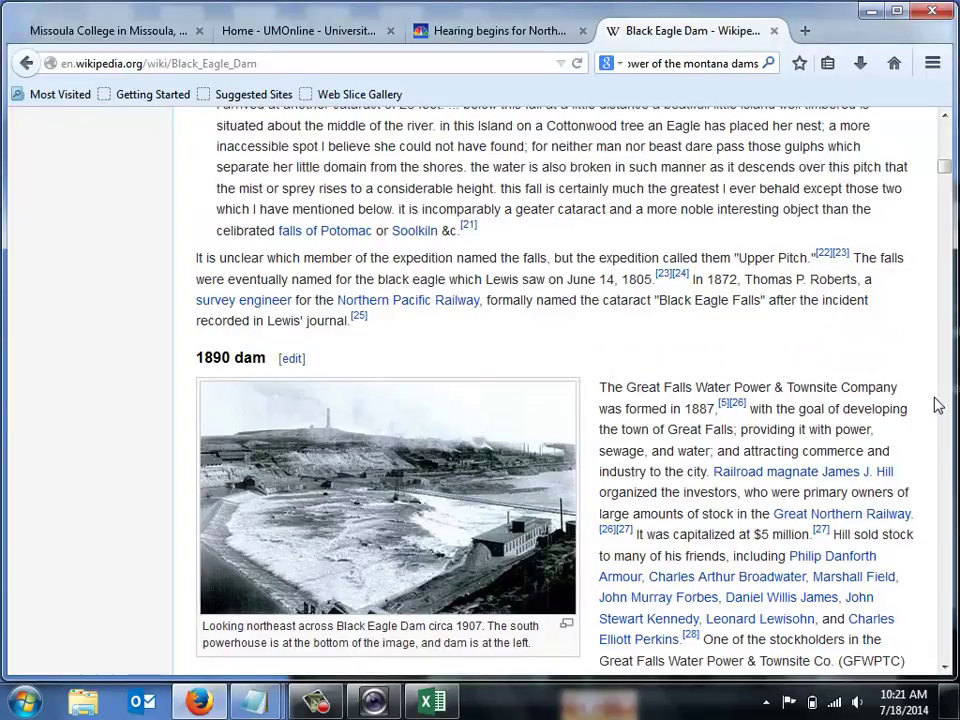
scroll(938, 405, down, 5)
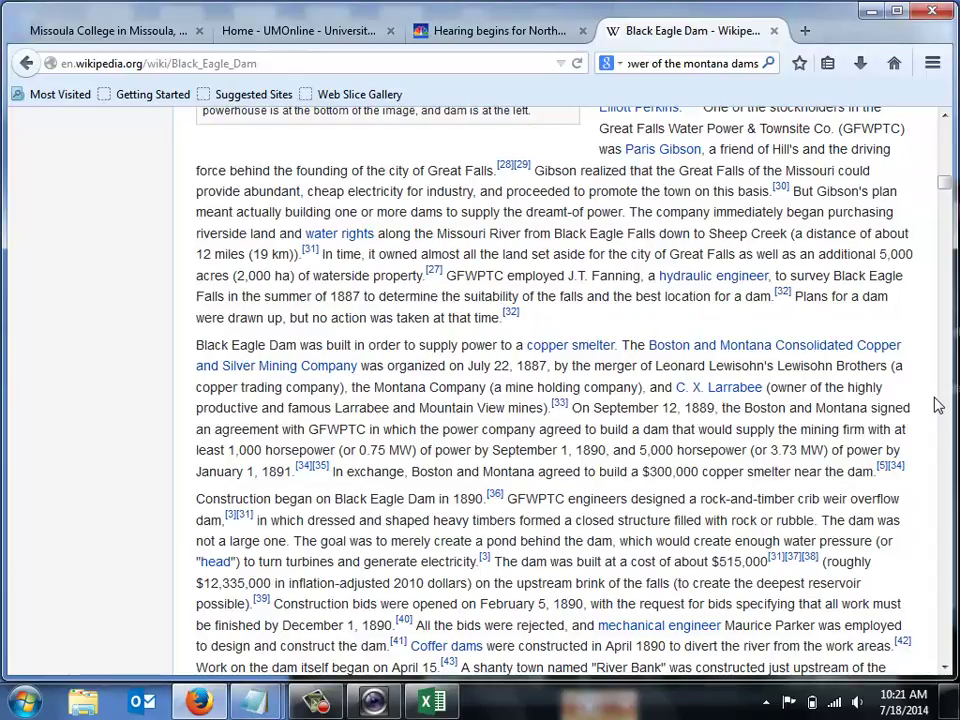
scroll(938, 405, up, 15)
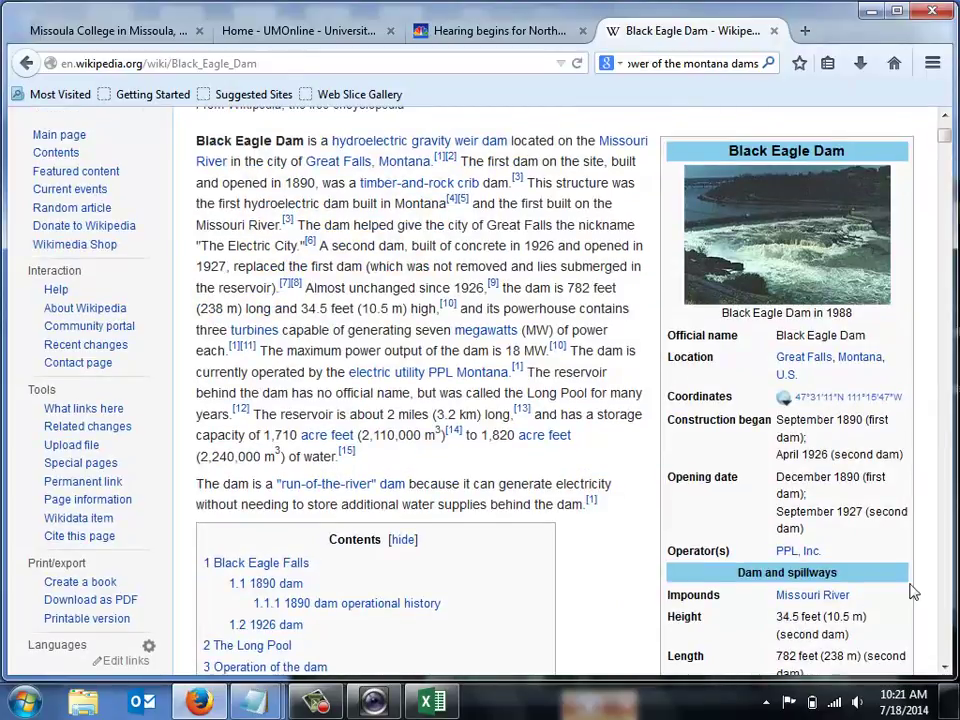
click(944, 668)
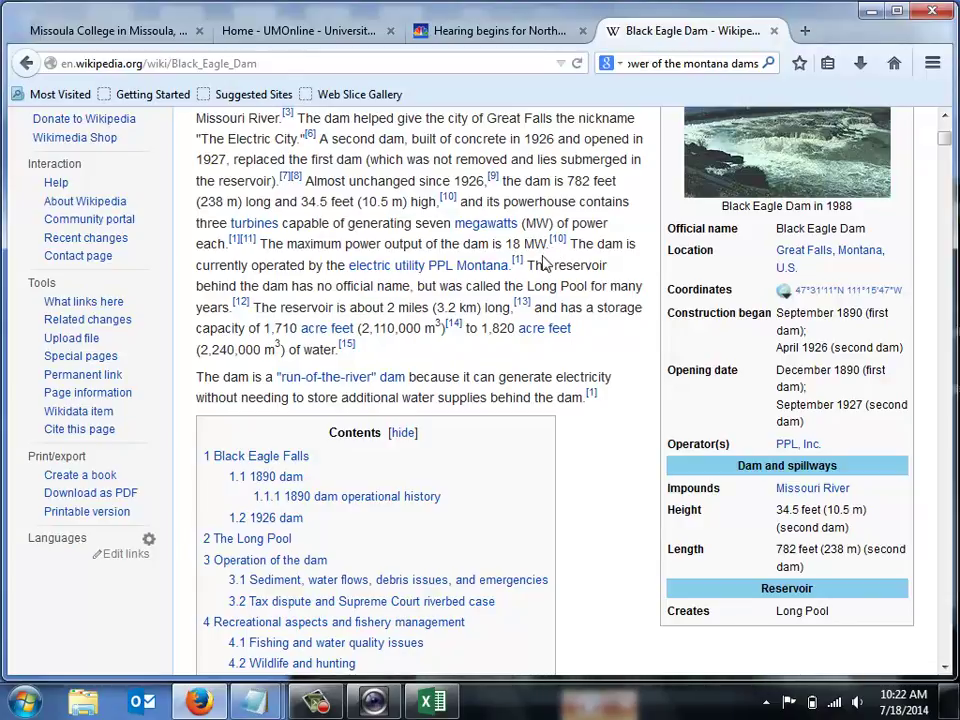
- Return to the Excel workbook and insert two blank columns at column B, before the Hungry Horse data
key(alt+Tab)
drag(769, 595, 615, 594)
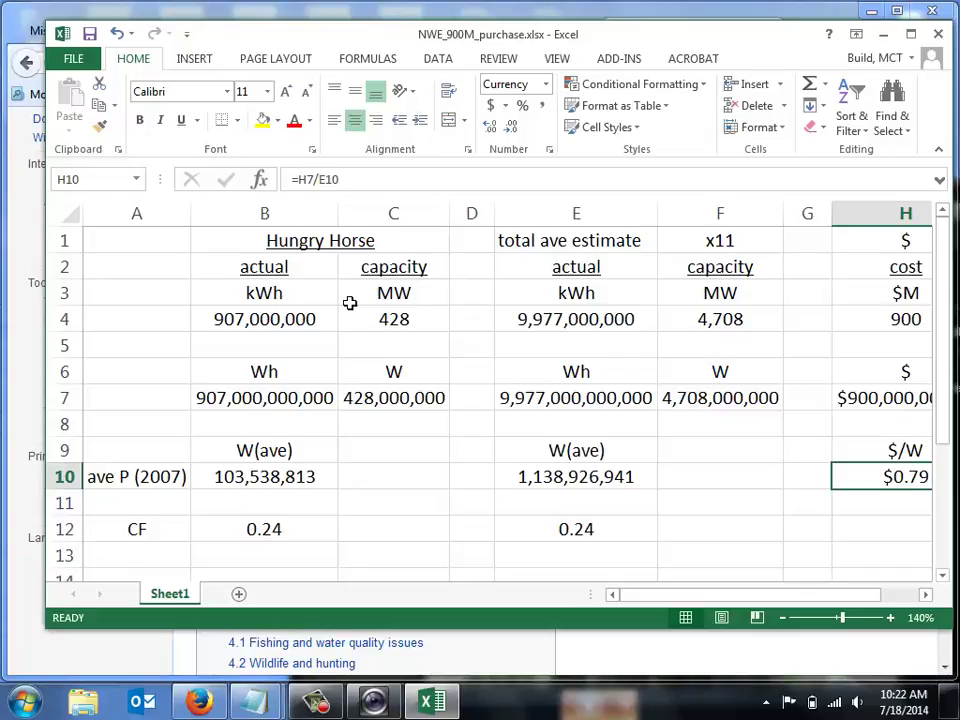
click(262, 215)
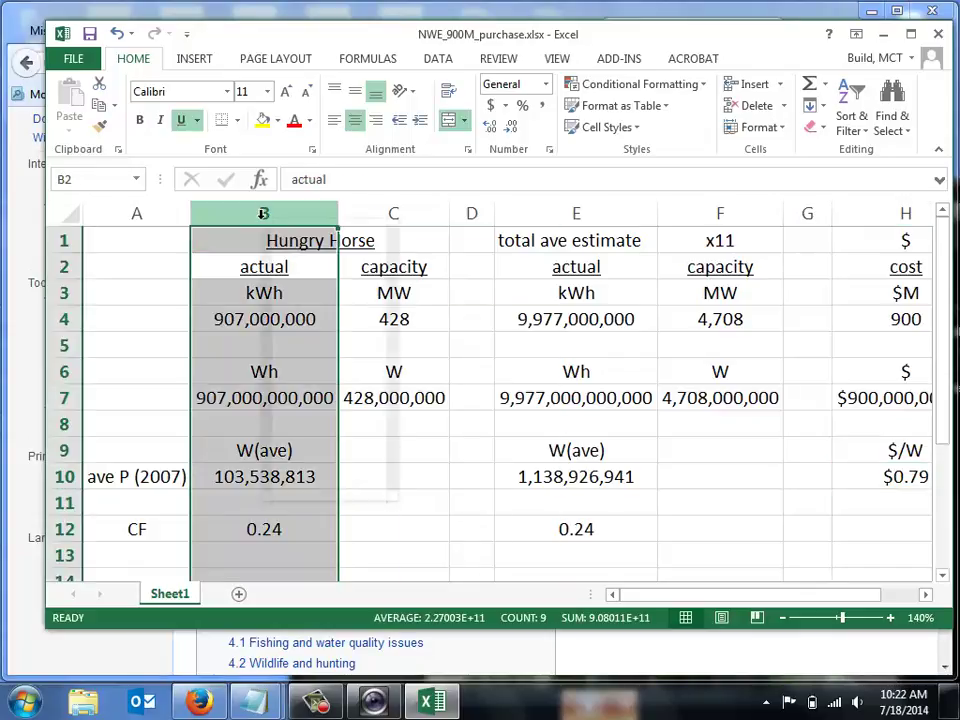
right_click(263, 218)
click(308, 351)
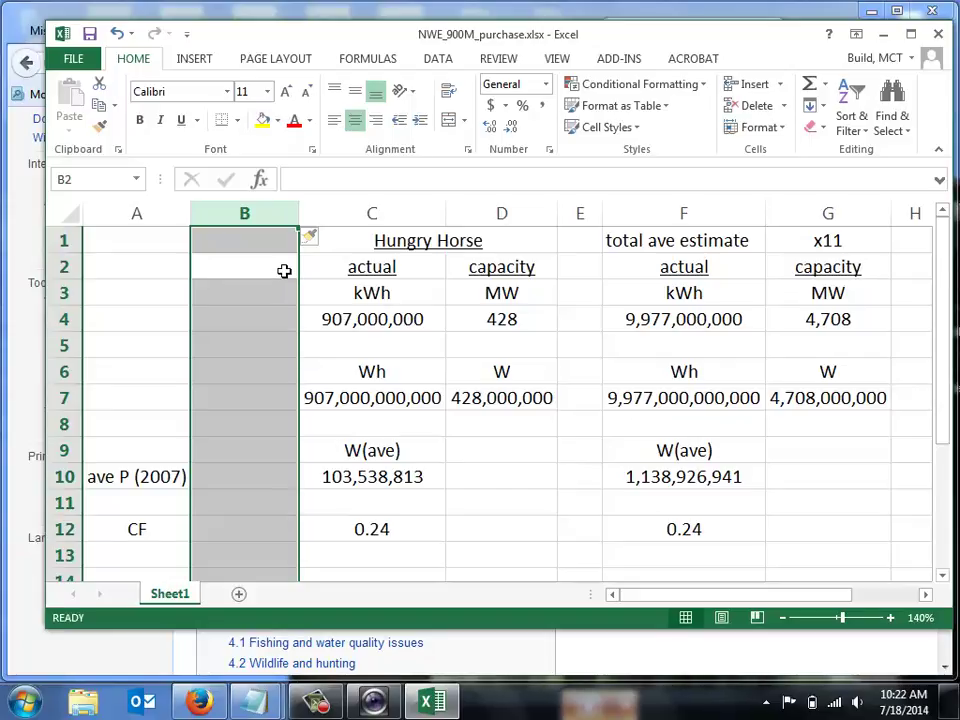
right_click(268, 221)
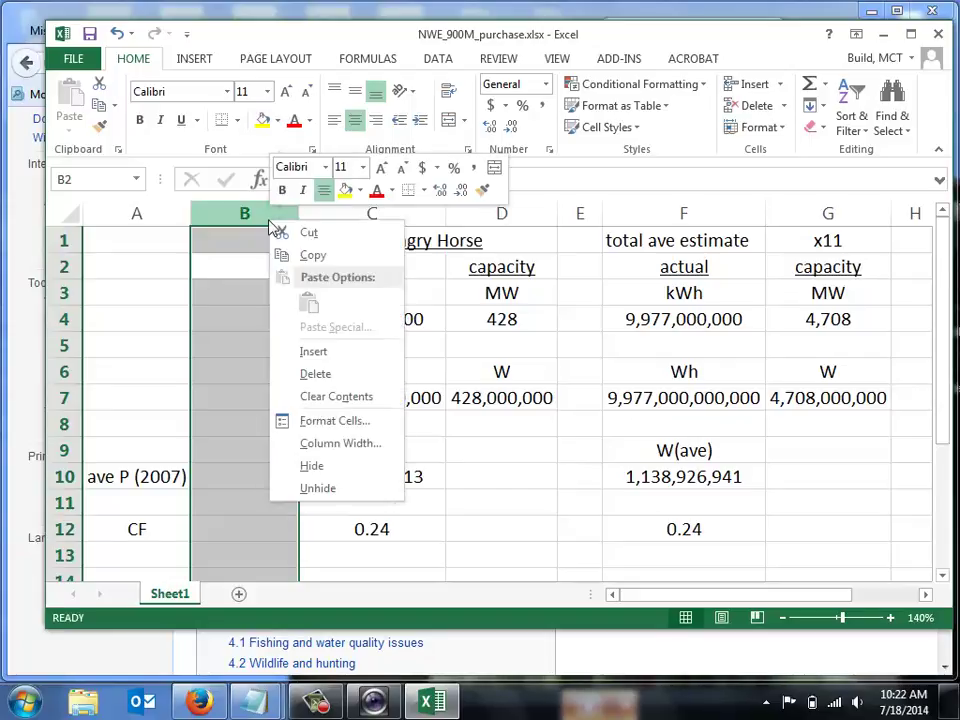
click(330, 350)
- Recheck the introduction of the Black Eagle Dam article in the browser and insert a third blank column at B in the workbook
key(alt+Tab)
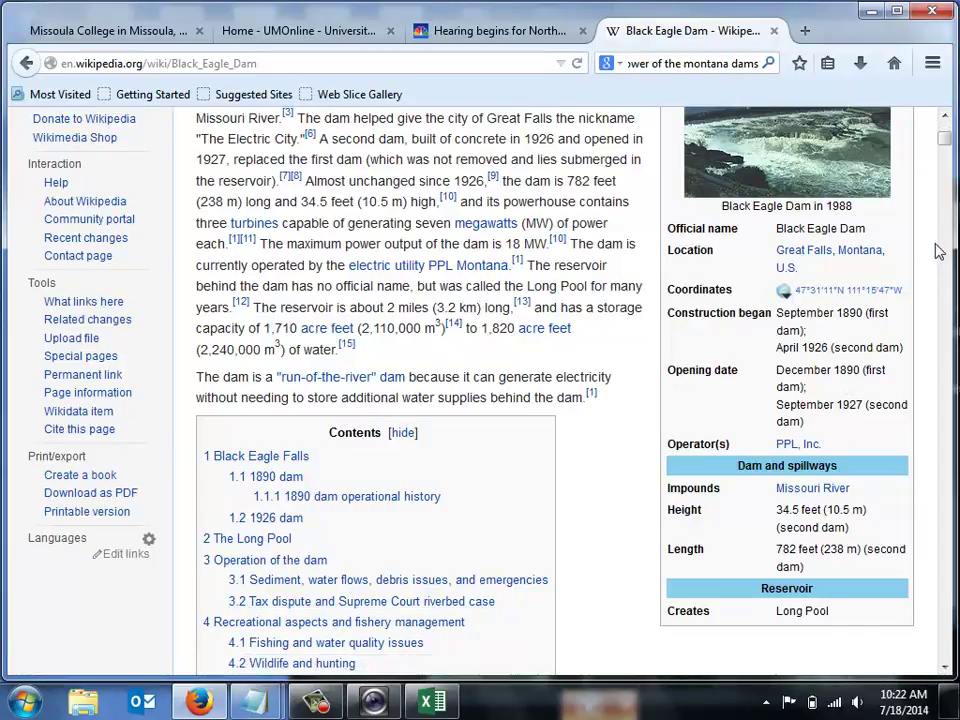
click(947, 118)
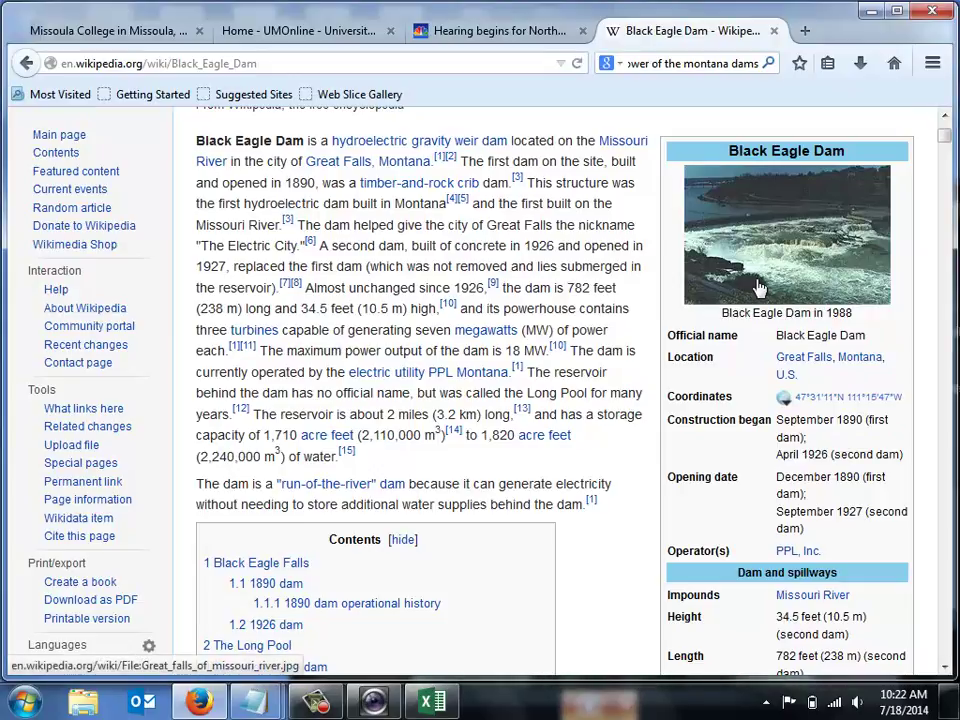
key(alt+Tab)
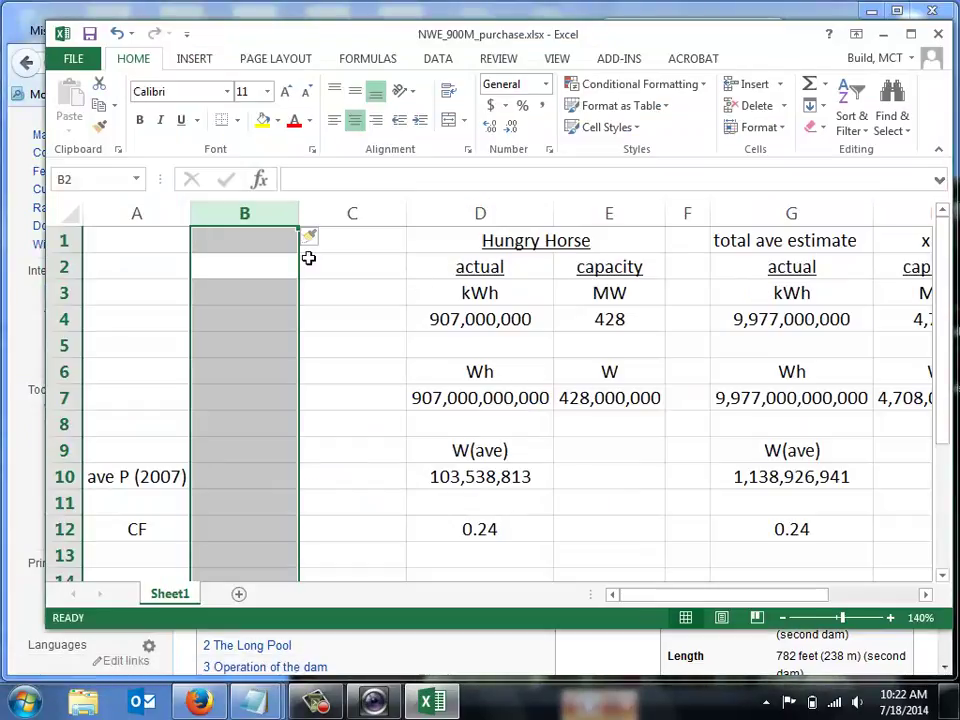
right_click(252, 214)
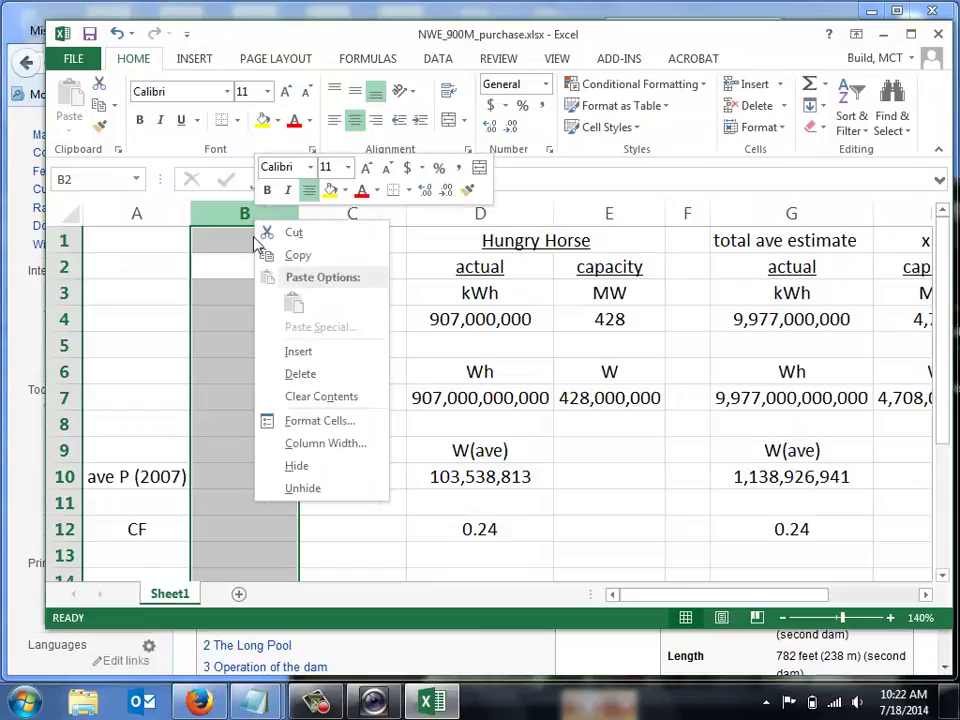
click(300, 352)
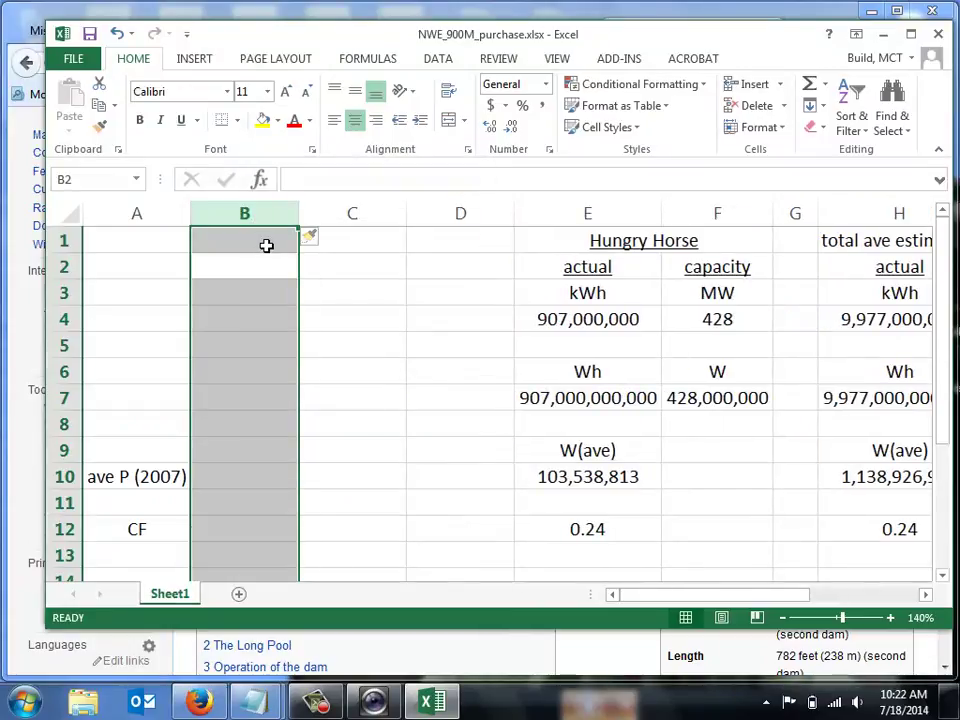
- Enter the heading Black Eagle in cell C1, above the new blank columns
click(268, 244)
drag(341, 243, 285, 239)
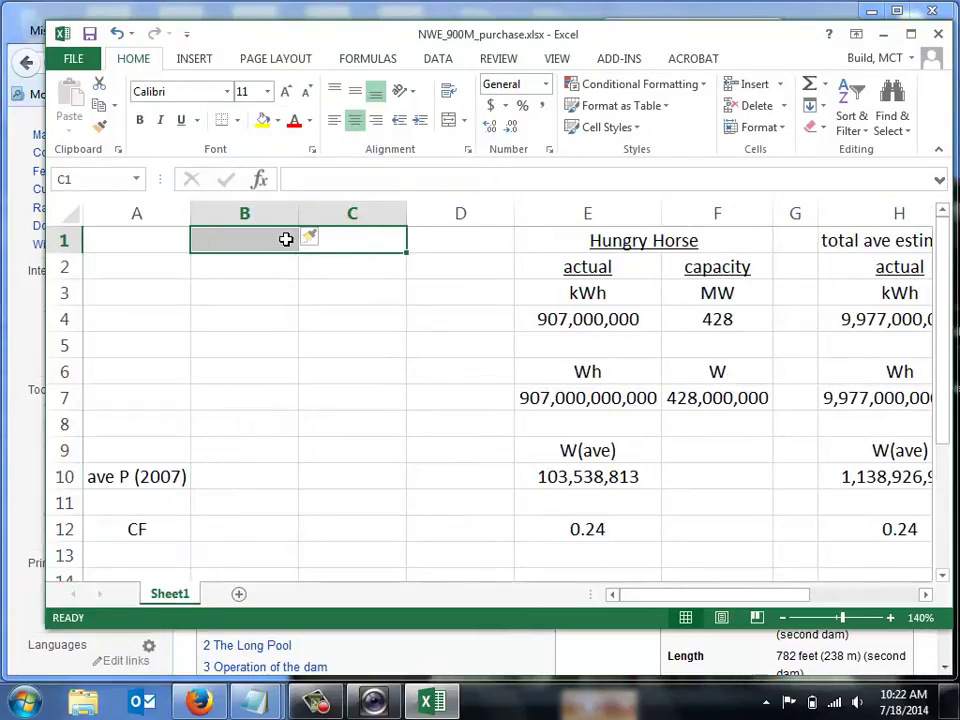
text(Black Eagle)
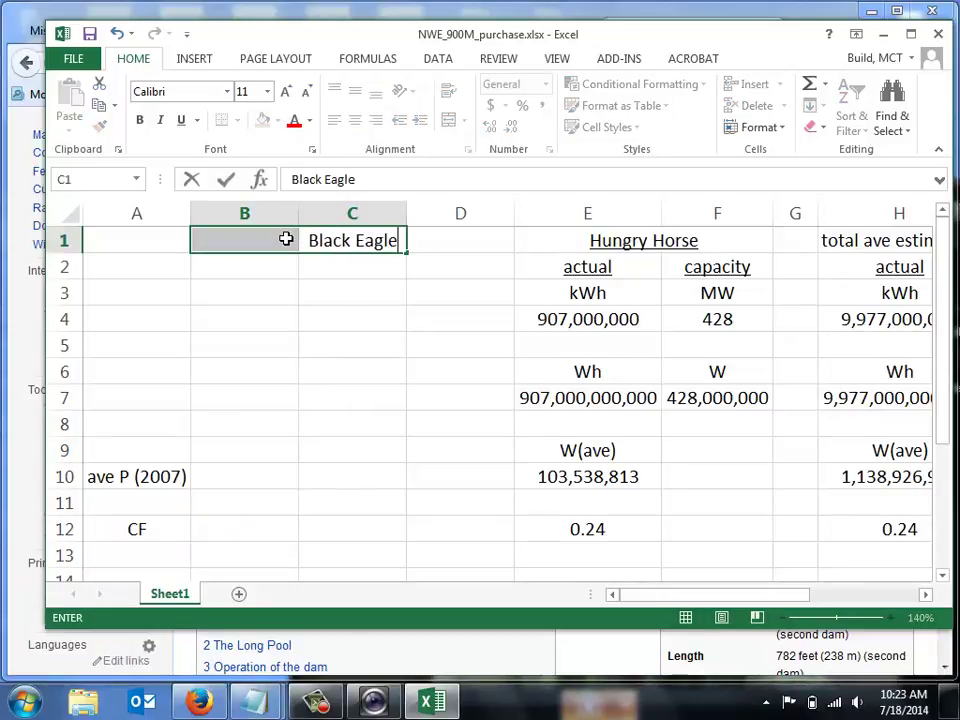
key(Return)
key(Down)
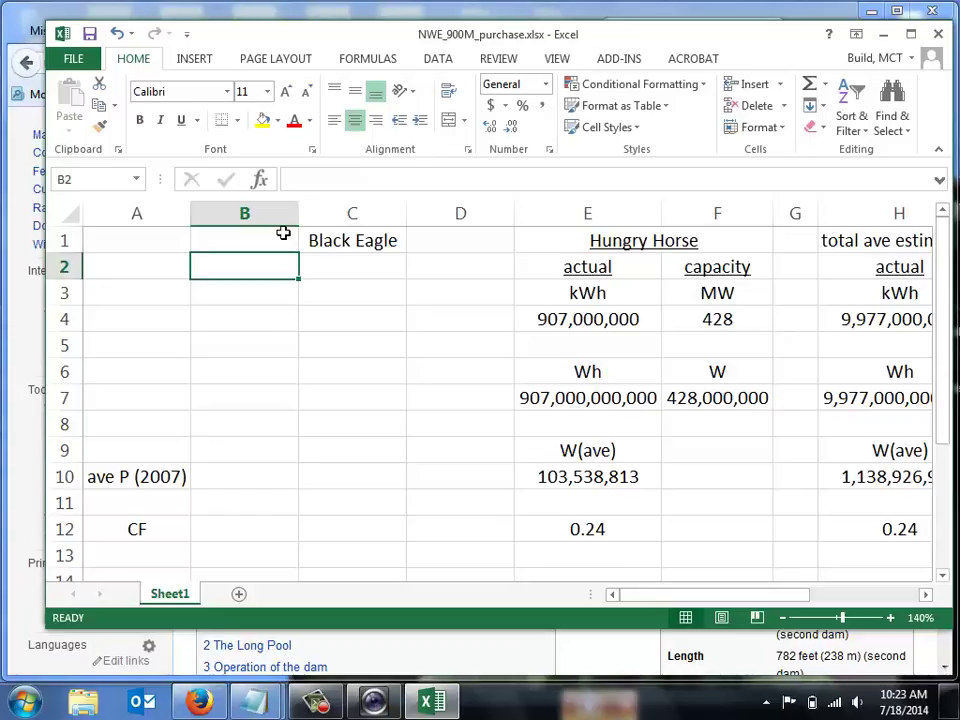
- Copy the Hungry Horse labels, values and formulas in E2:F12 into the Black Eagle columns, starting at B2
drag(570, 270, 731, 522)
key(ctrl+c)
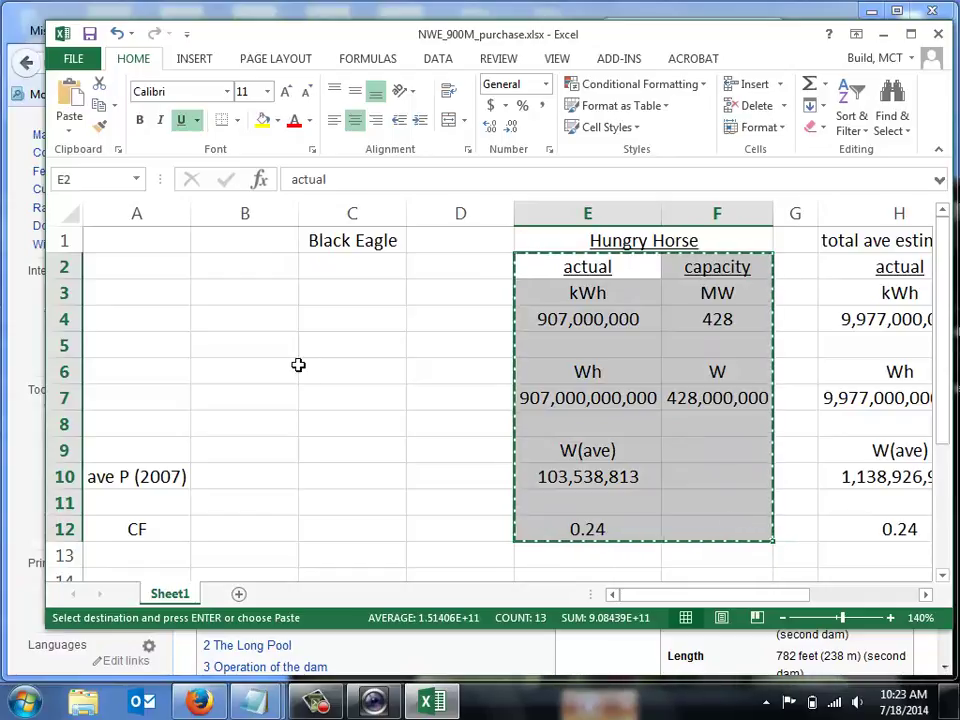
click(271, 268)
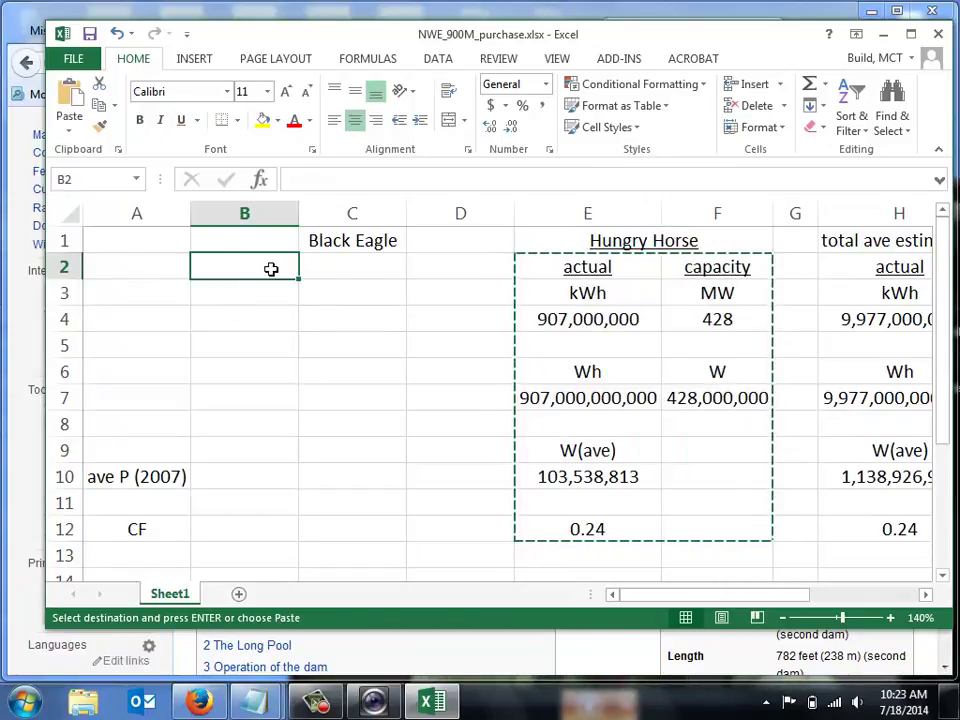
key(ctrl+v)
- Recheck the Black Eagle Dam article in the browser and set Black Eagle's capacity in C4 to 18 MW
click(258, 318)
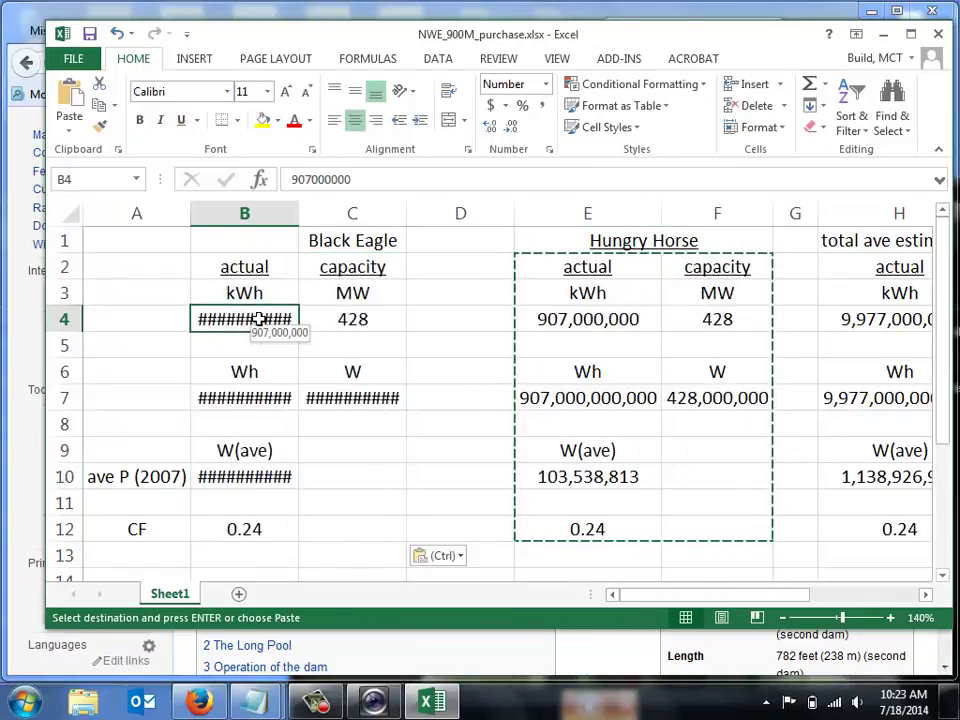
click(366, 320)
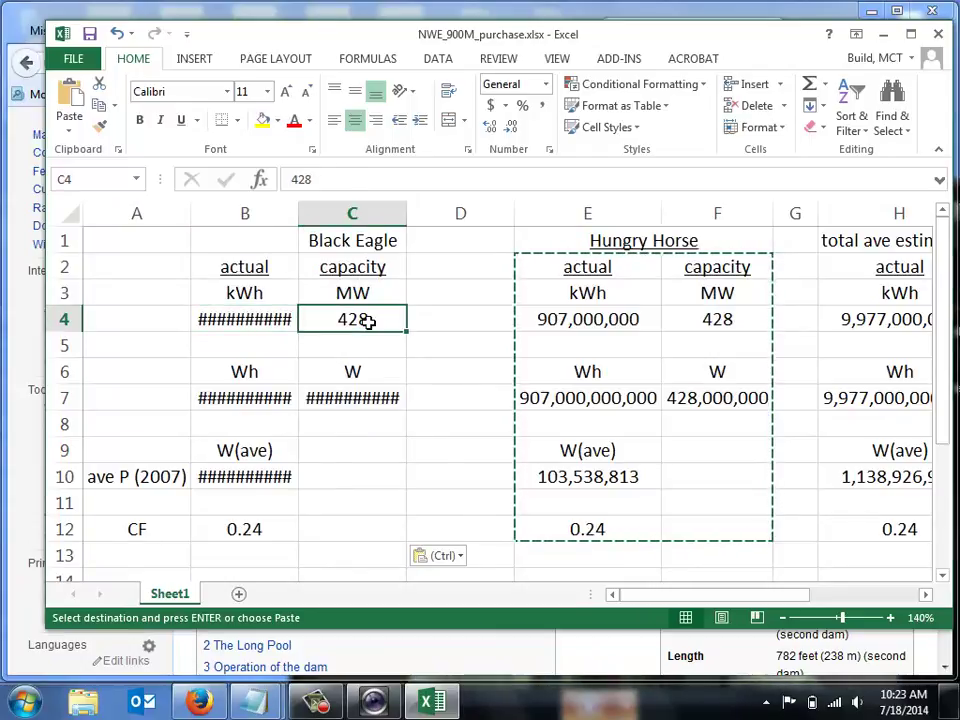
key(alt+Tab)
key(alt+Tab)
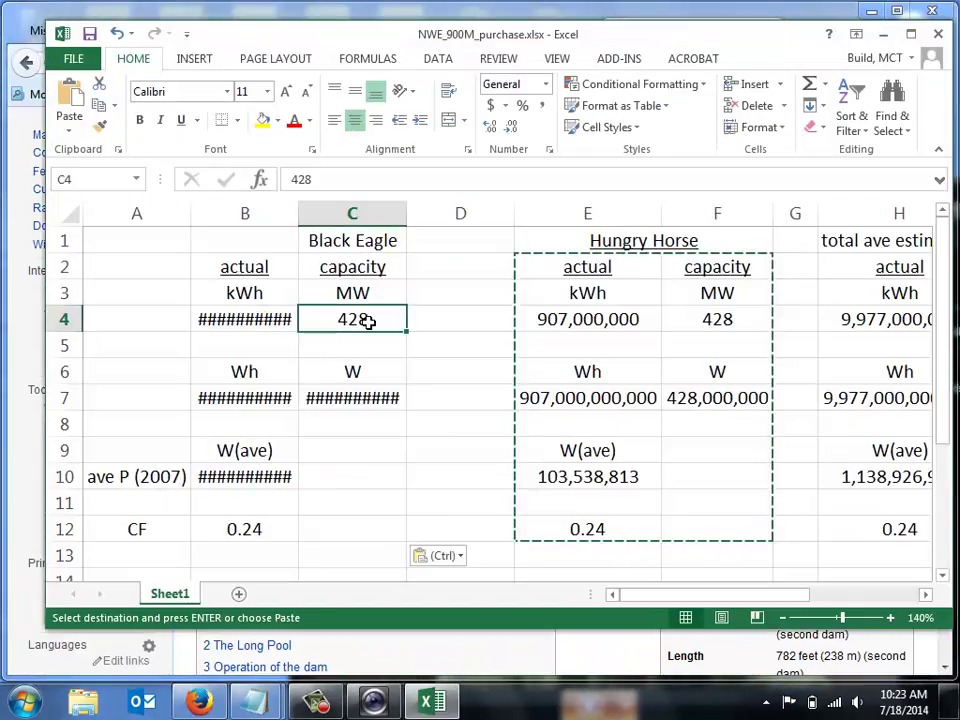
text(18)
key(Return)
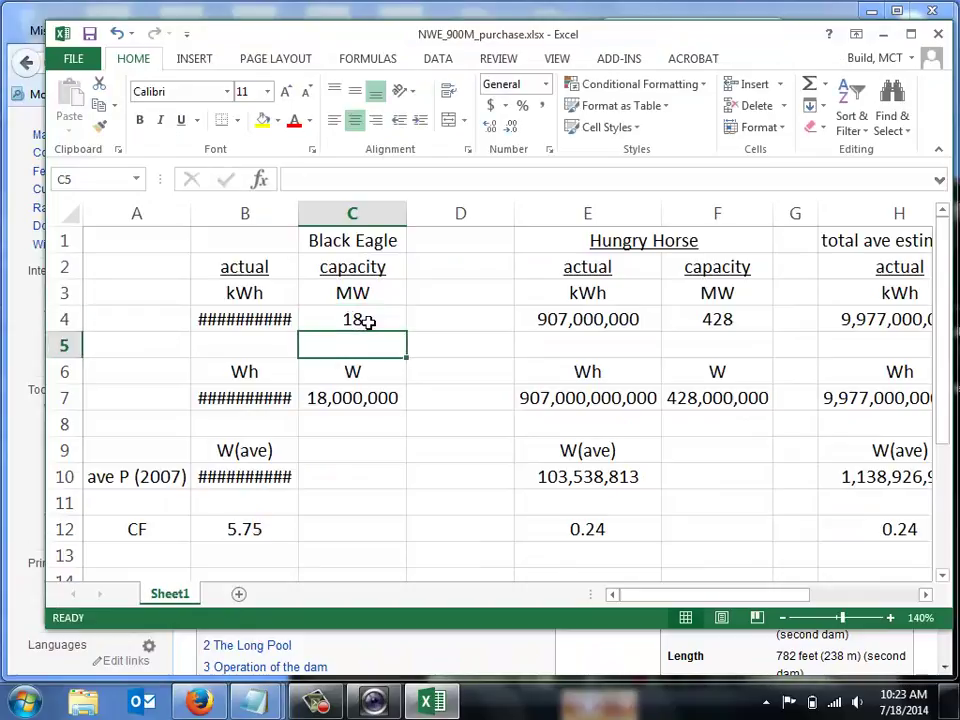
- Check the article for actual output figures, and link Black Eagle's capacity factor in B12 to Hungry Horse's with =E12
click(240, 318)
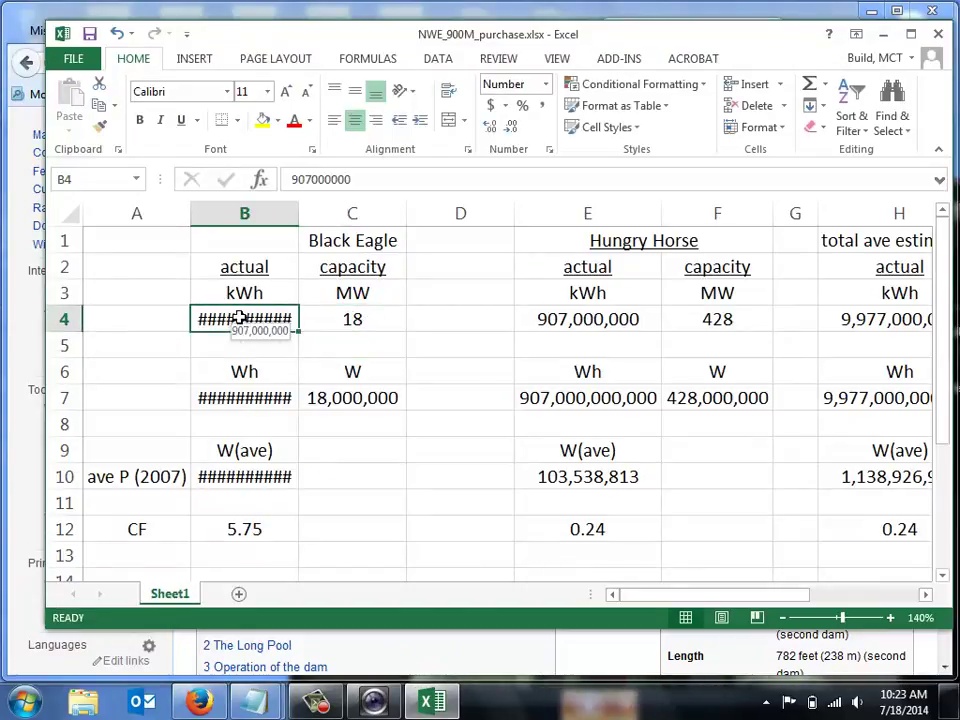
key(alt+Tab)
key(alt+Tab)
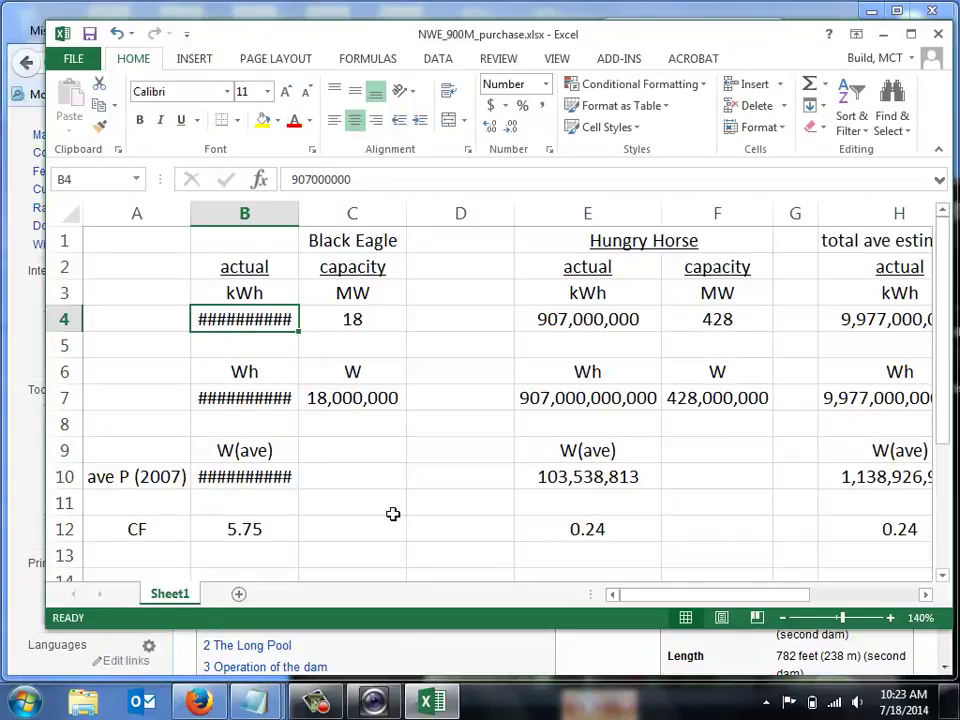
click(258, 531)
text(=)
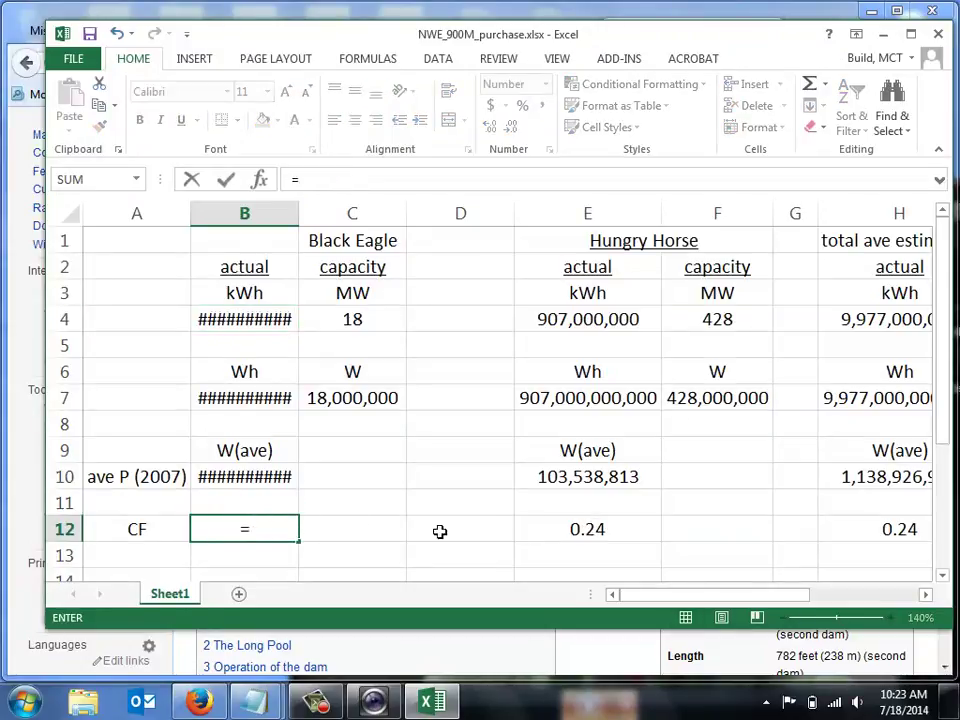
click(563, 528)
key(Return)
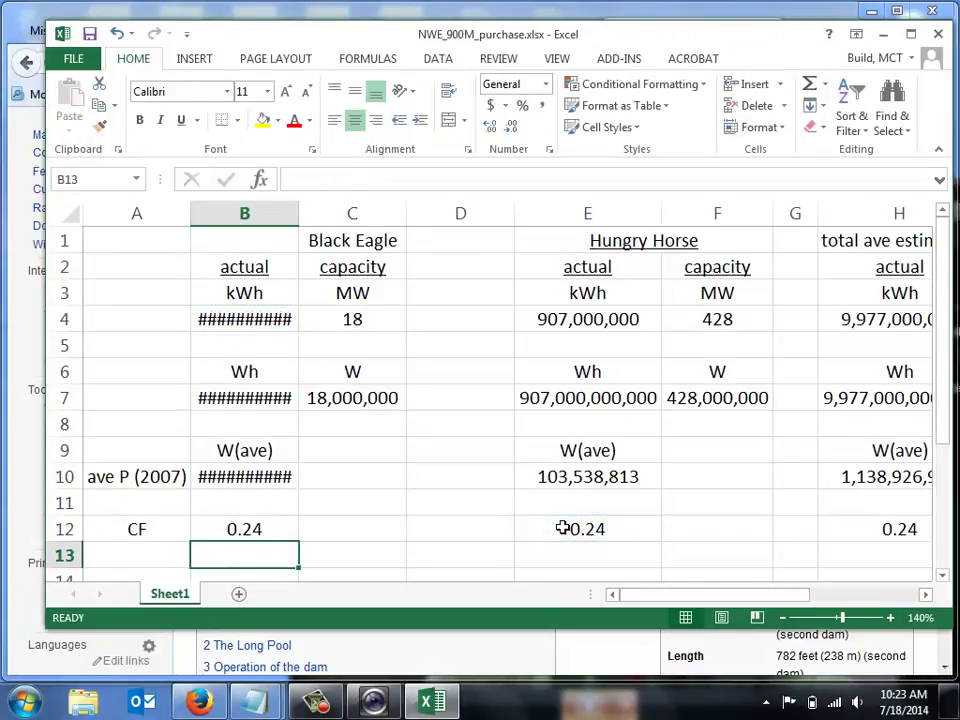
click(260, 530)
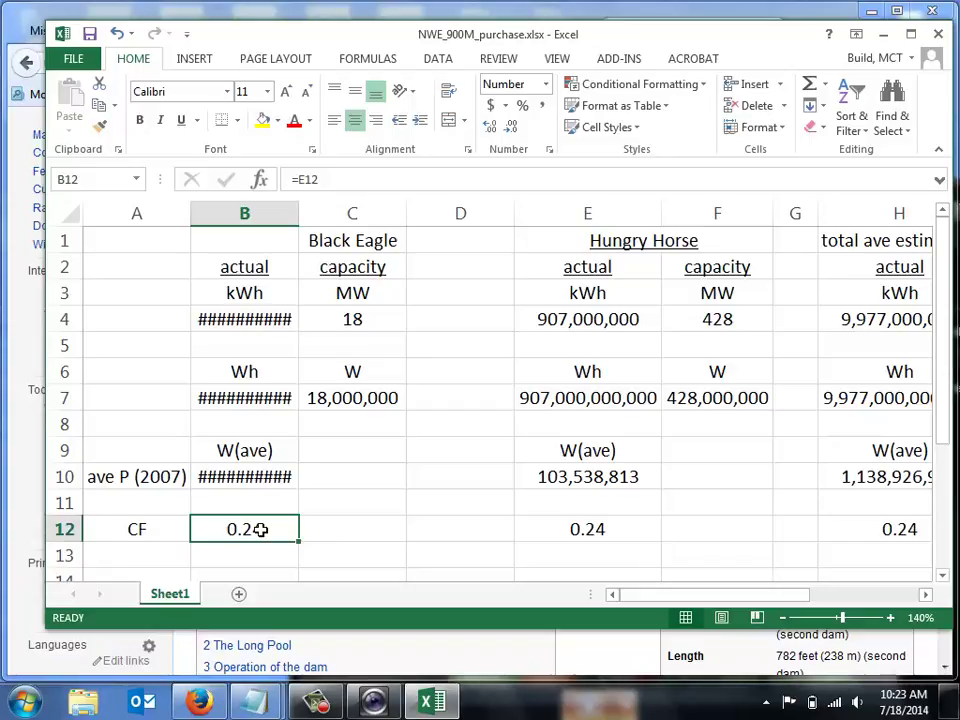
- Review the Black Eagle Dam article in the browser again, and autofit column B in the workbook to its figures
key(alt+Tab)
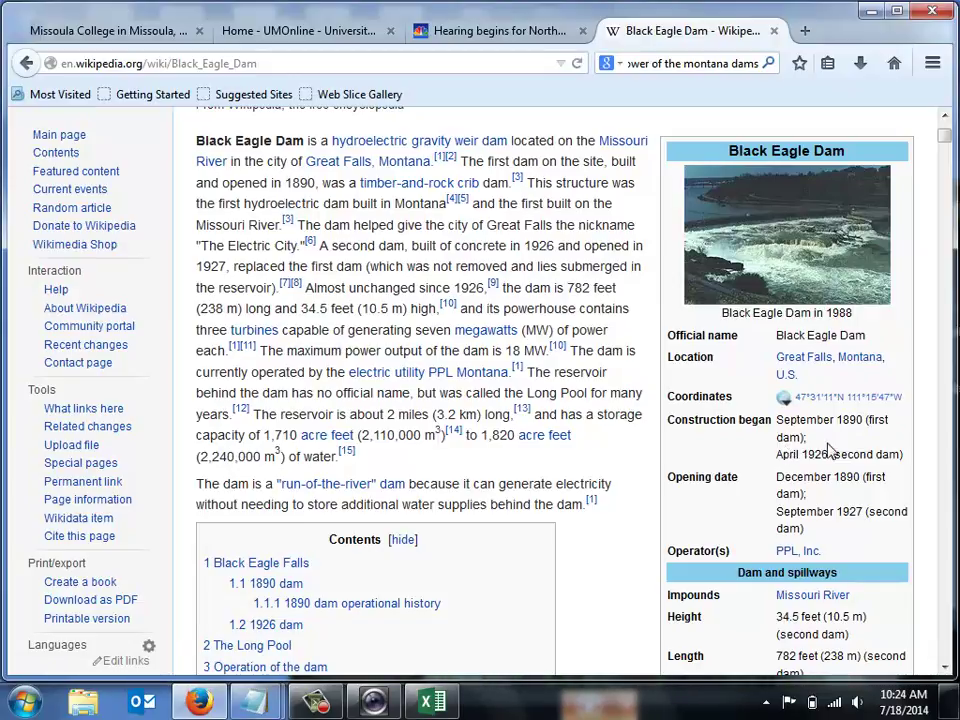
key(alt+Tab)
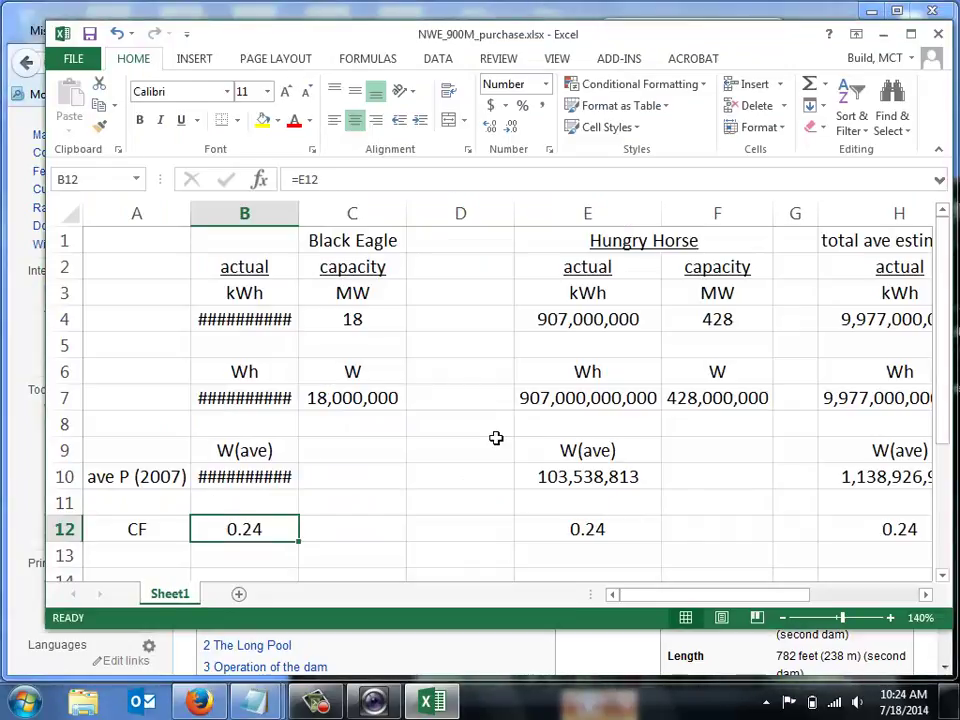
click(266, 318)
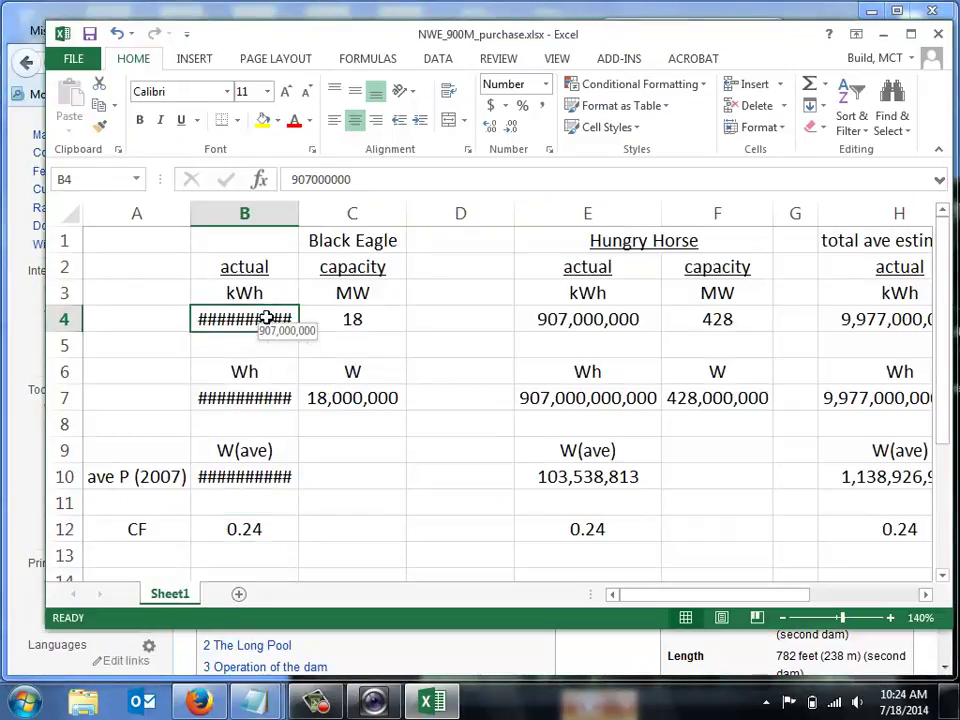
click(347, 403)
double_click(298, 212)
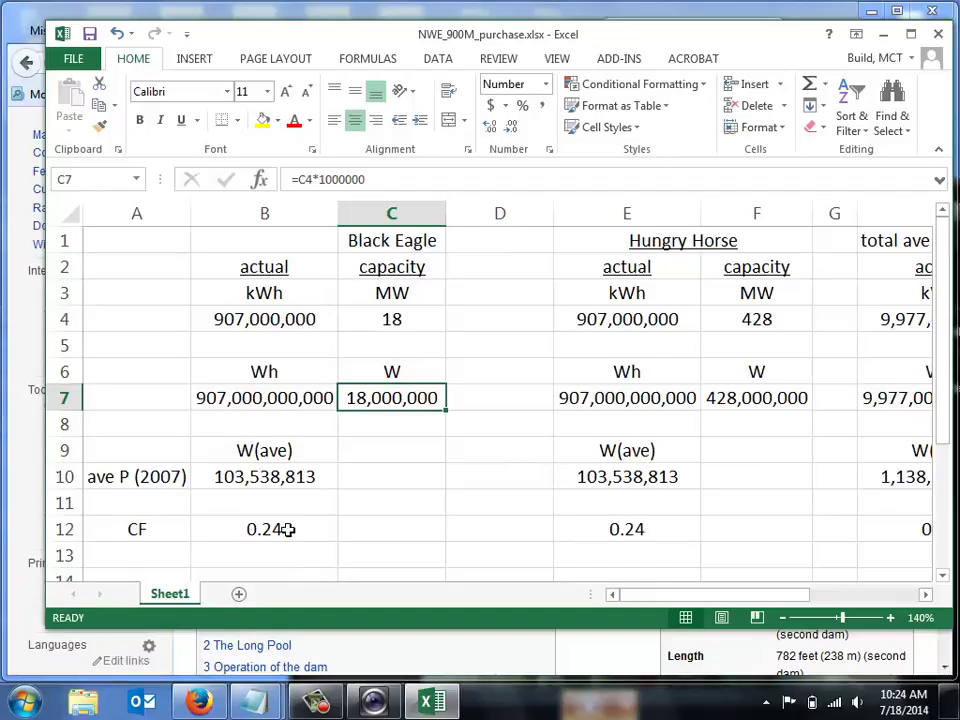
- Review Hungry Horse's capacity factor formula and calculate Black Eagle's average power in B10 with =C7*B12
click(606, 528)
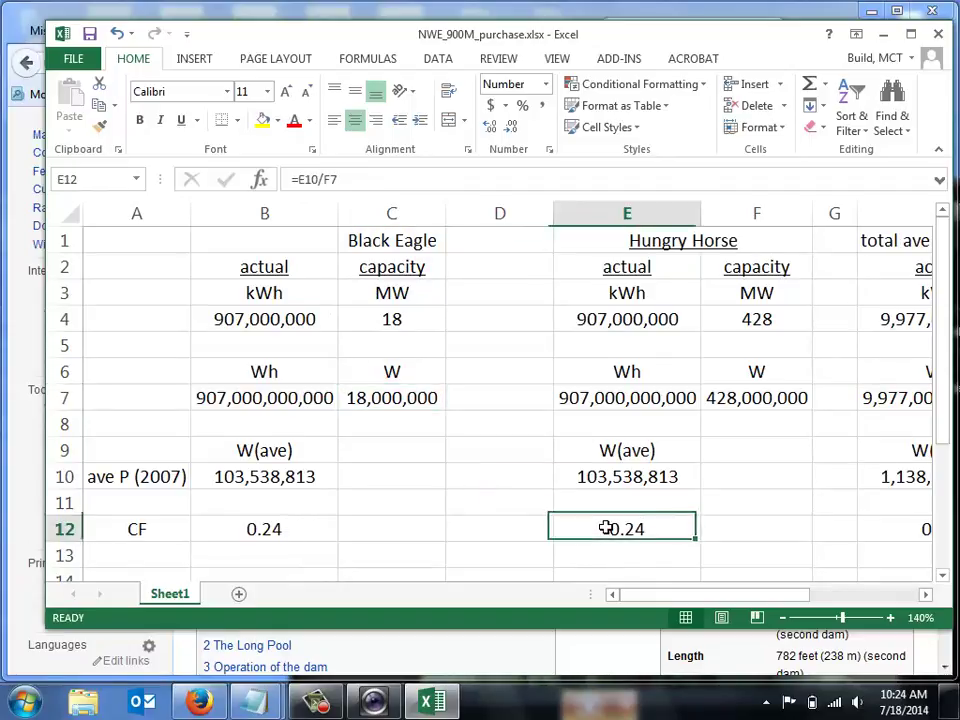
double_click(606, 528)
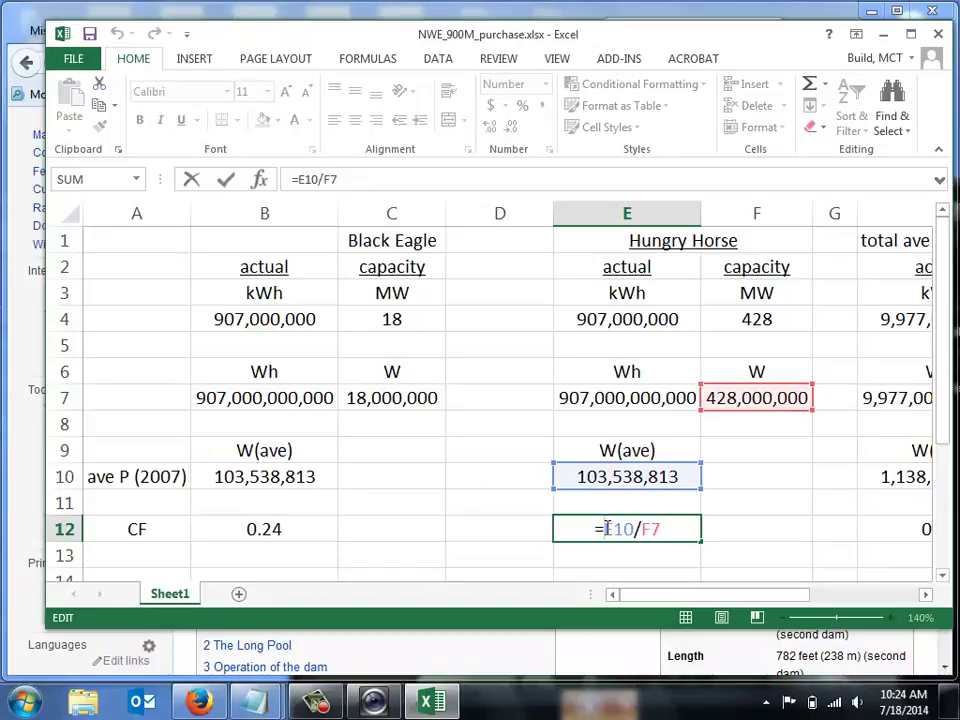
key(Return)
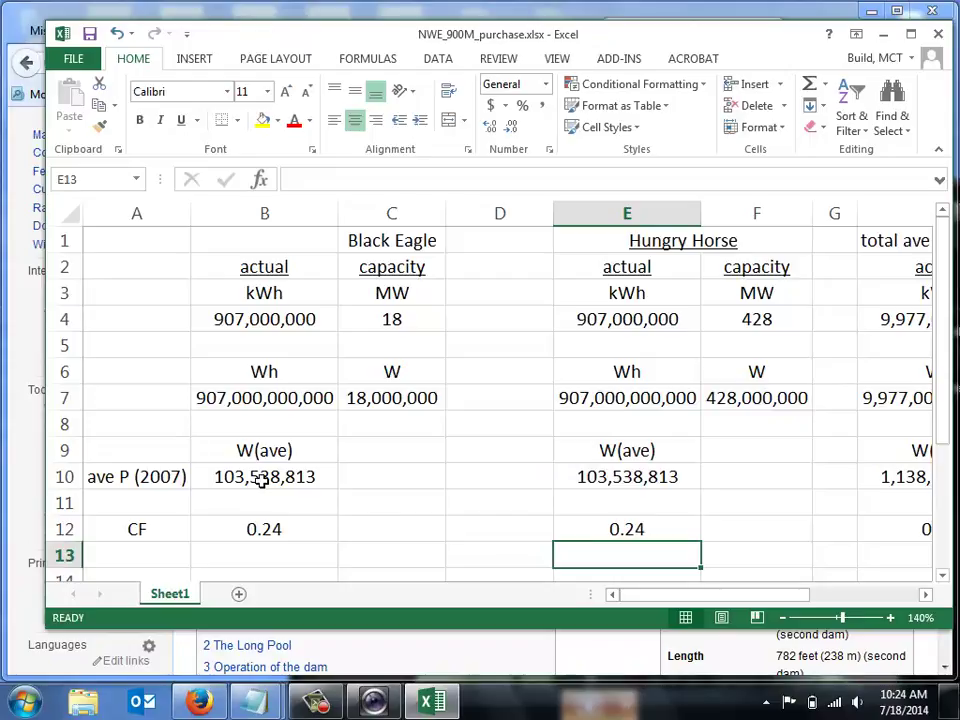
click(260, 480)
text(=)
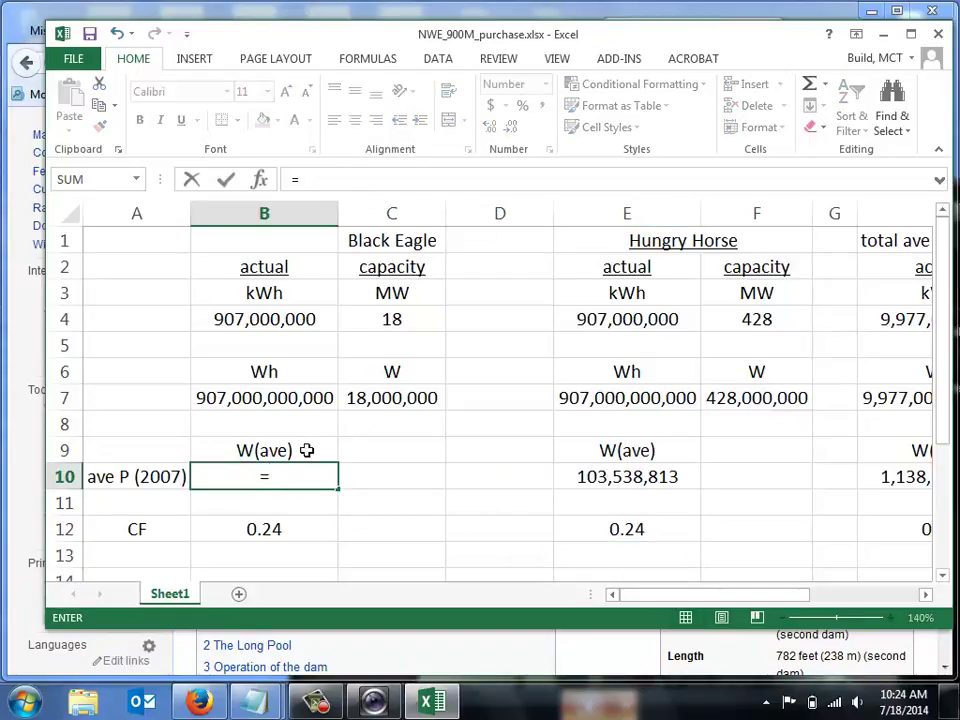
click(386, 399)
text(*)
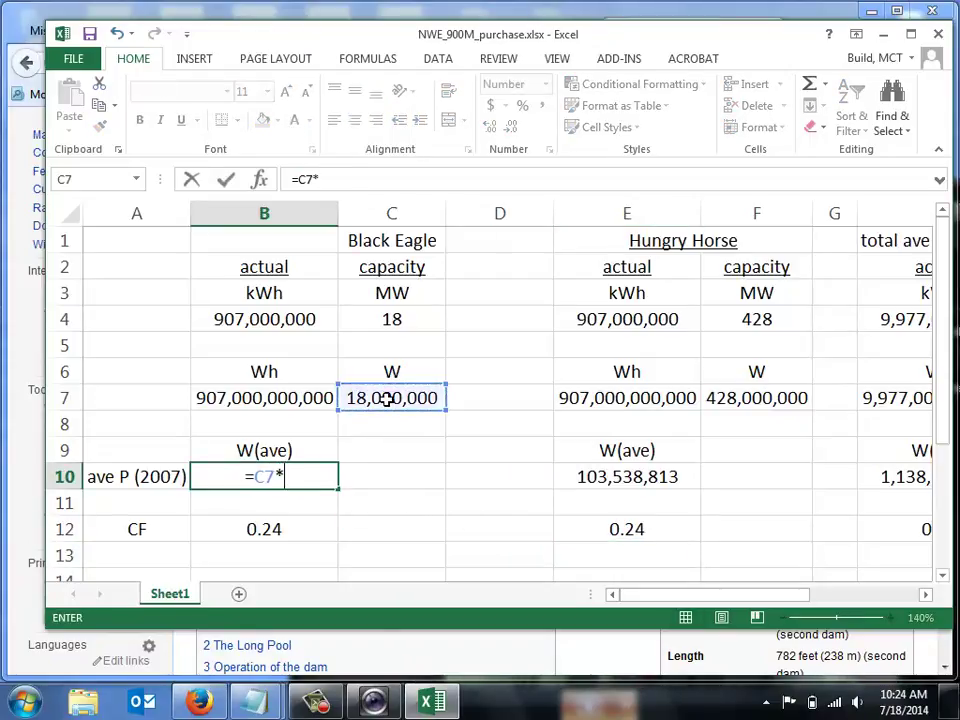
click(279, 527)
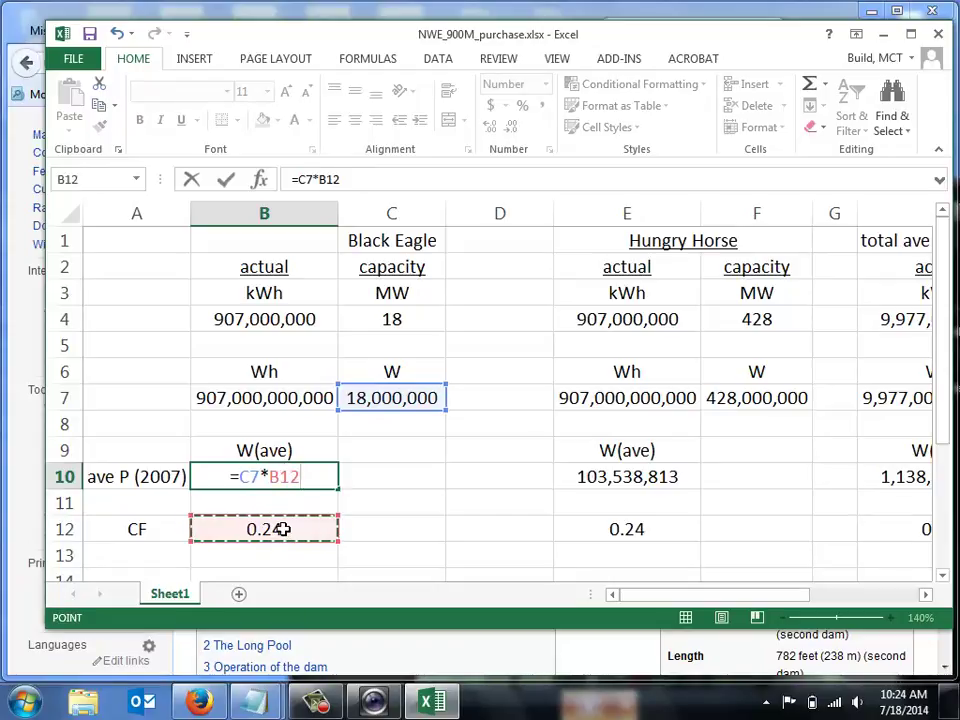
key(Return)
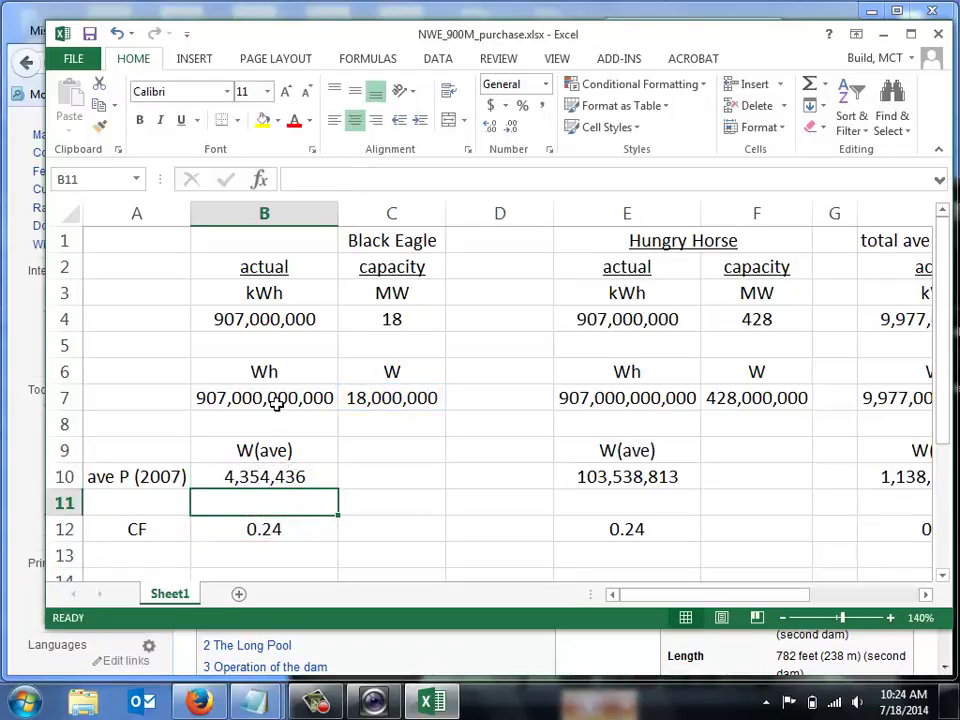
- Check the Hungry Horse average power formula and calculate Black Eagle's annual watt-hours in B7 with =B10*365*24
click(407, 478)
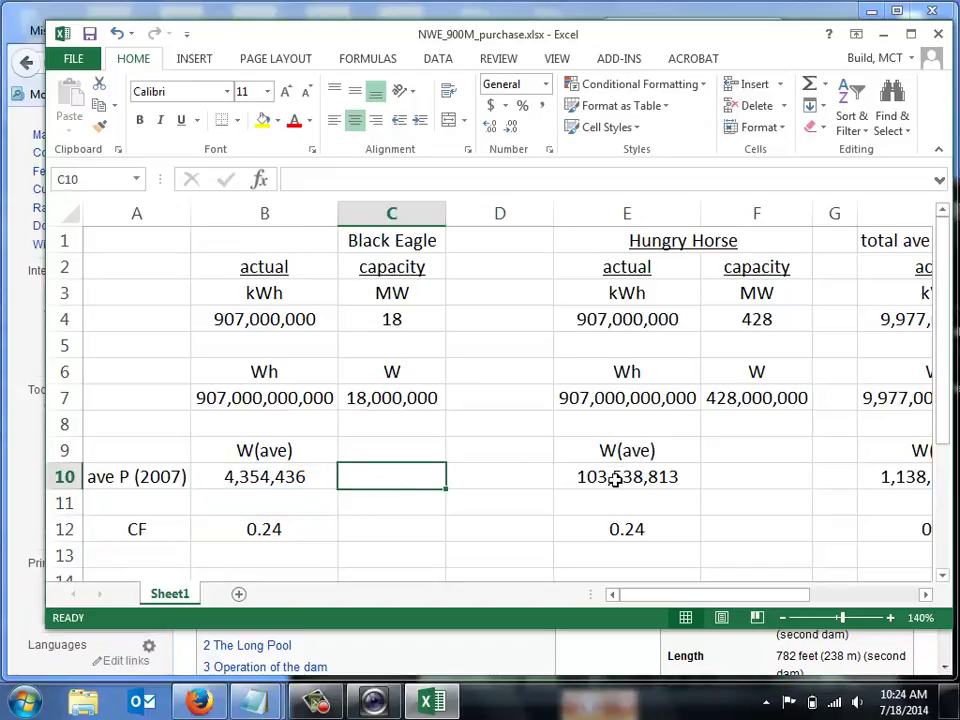
click(616, 480)
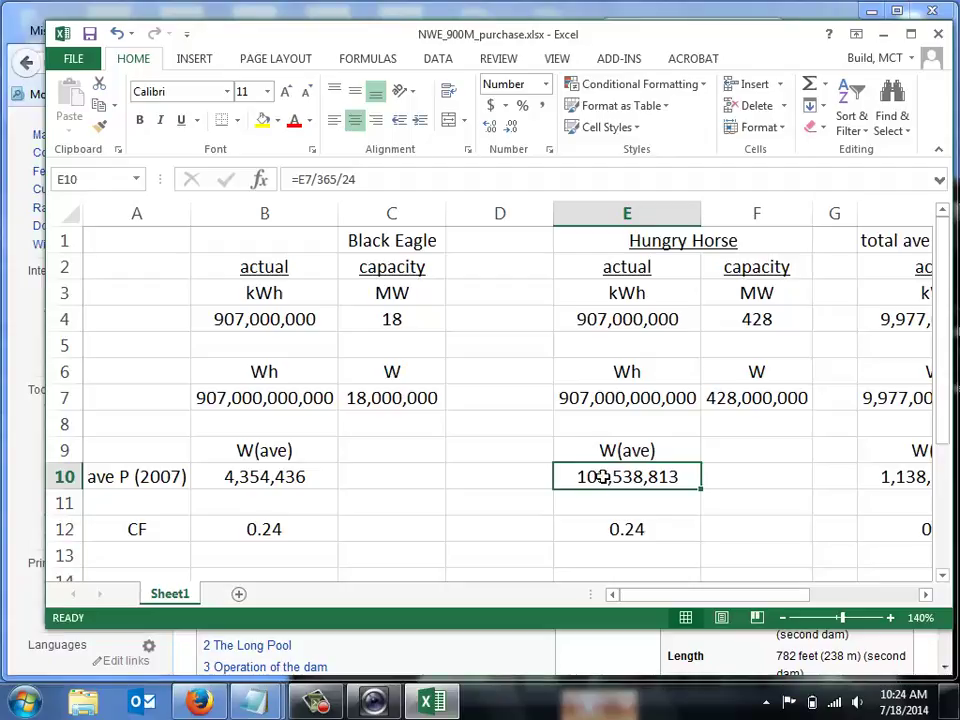
click(301, 476)
click(301, 398)
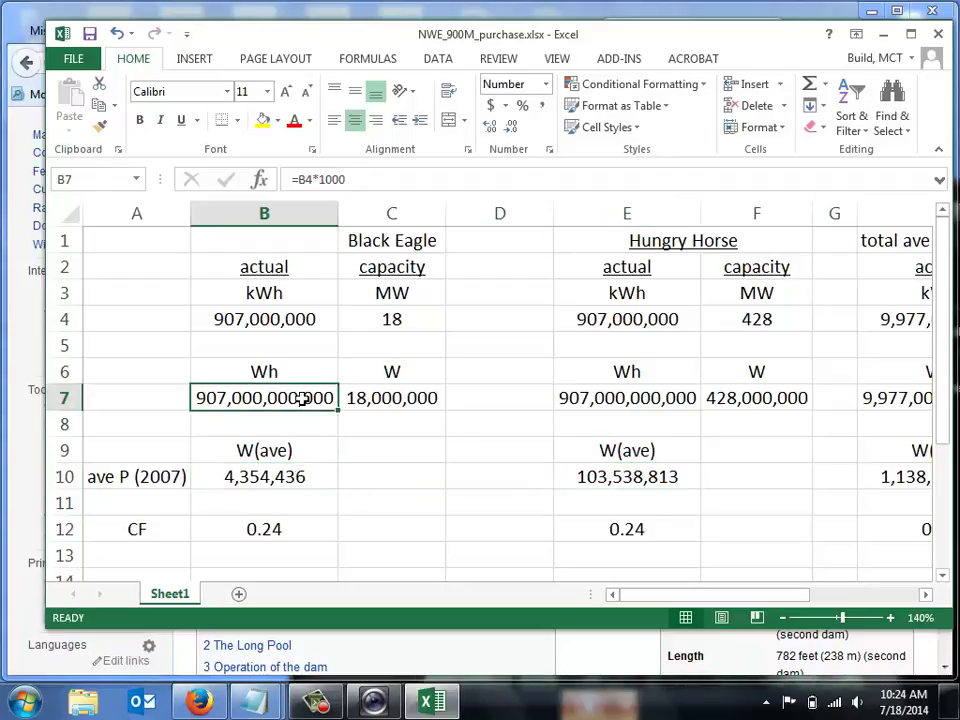
text(=)
click(273, 478)
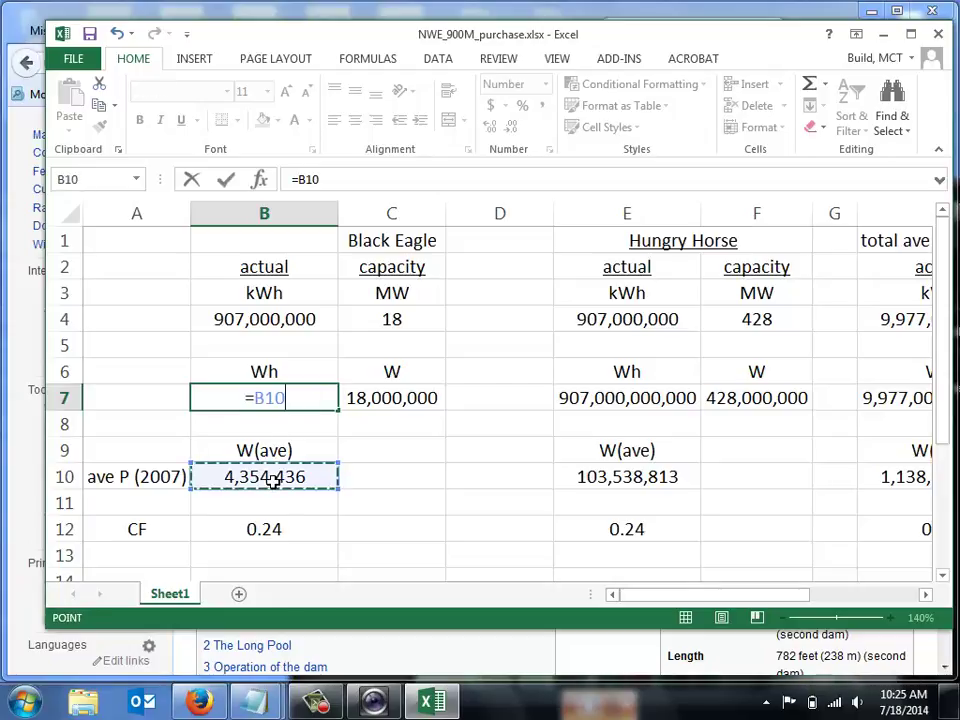
text(*3)
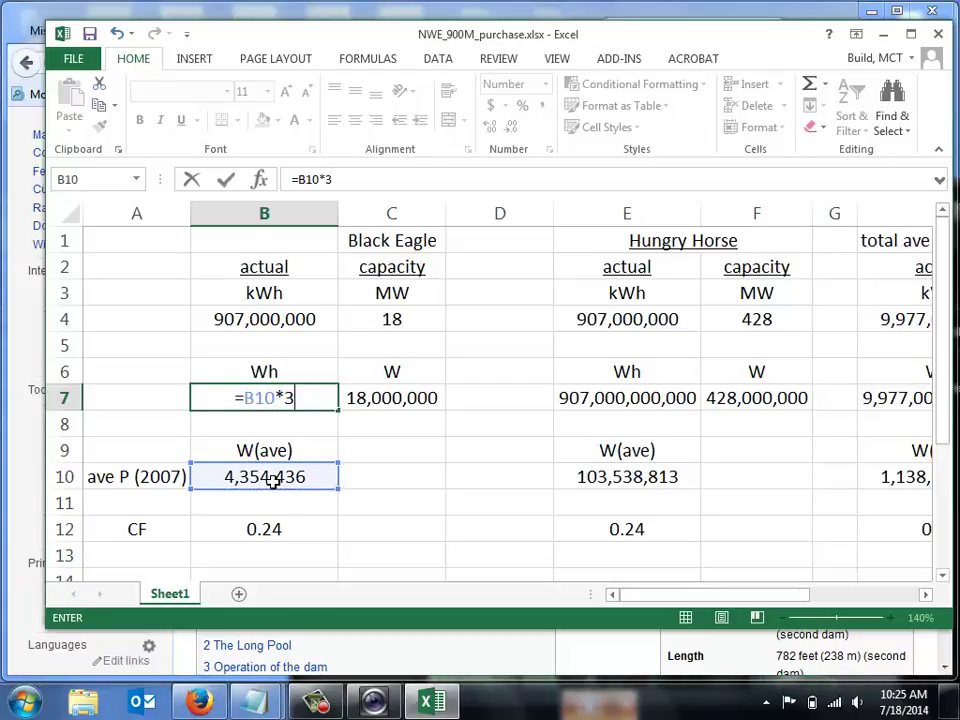
text(65*)
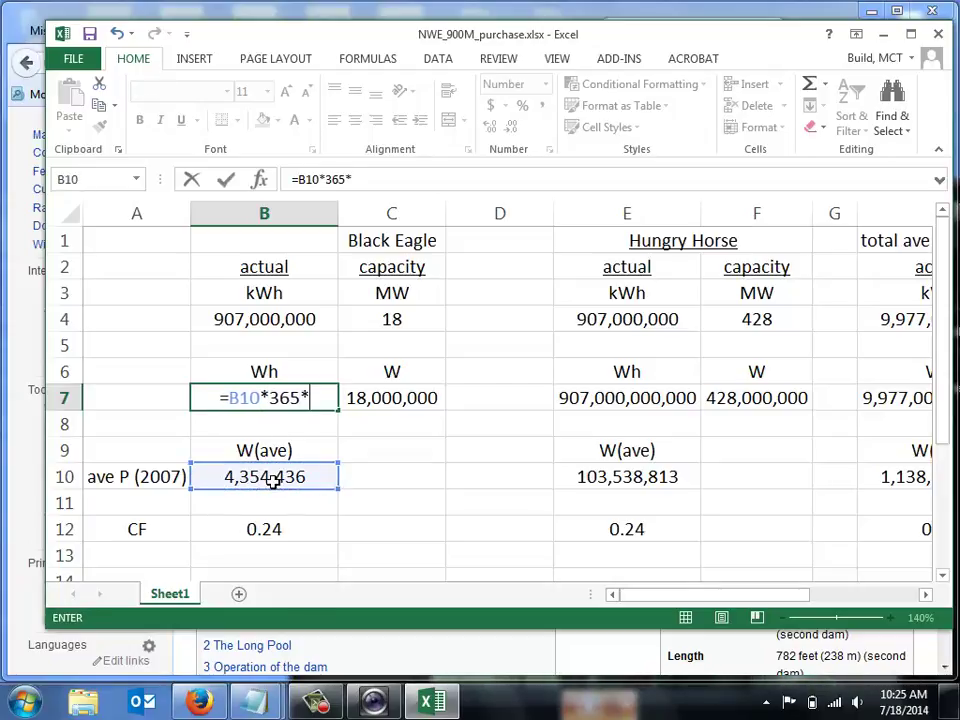
text(24)
key(Return)
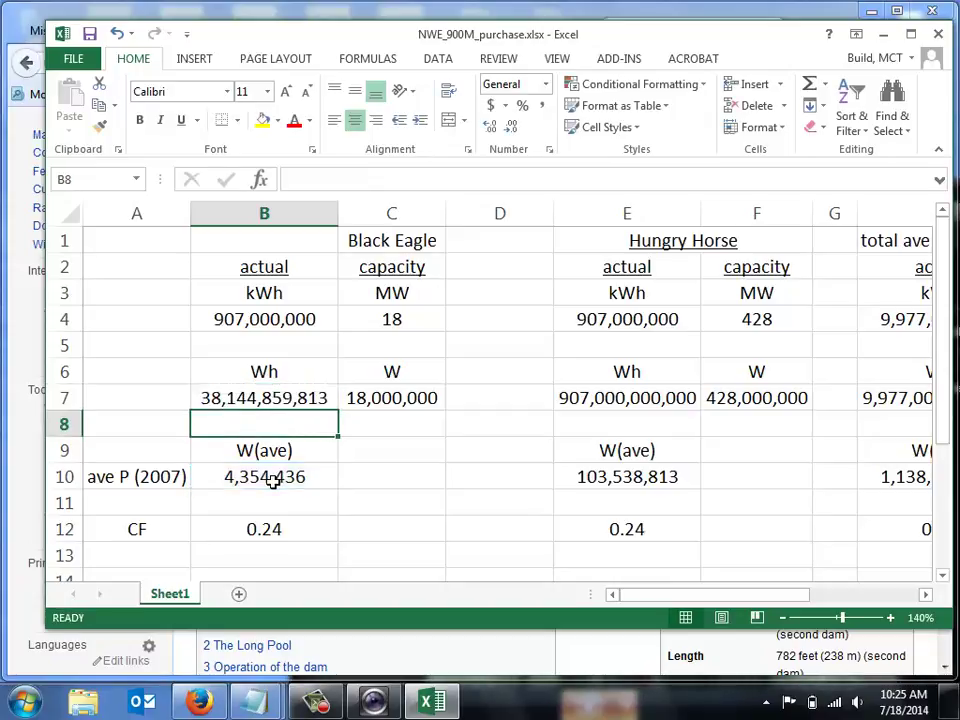
- Convert Black Eagle's annual energy to kilowatt-hours in B4 with =B7/1000
click(280, 398)
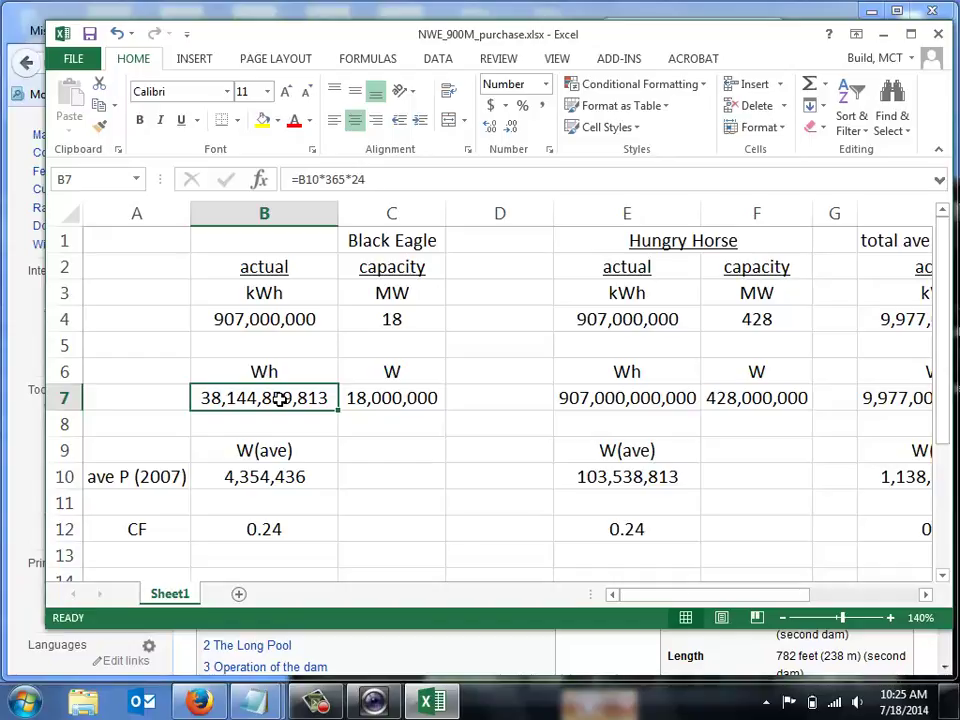
click(270, 320)
text(=)
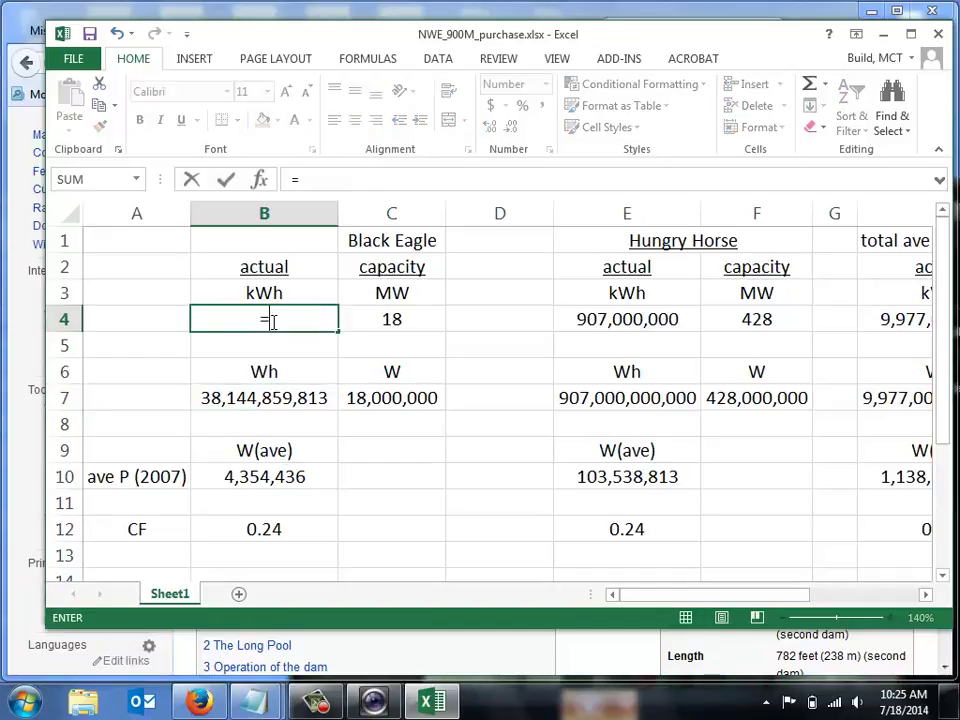
click(282, 397)
text(/1000)
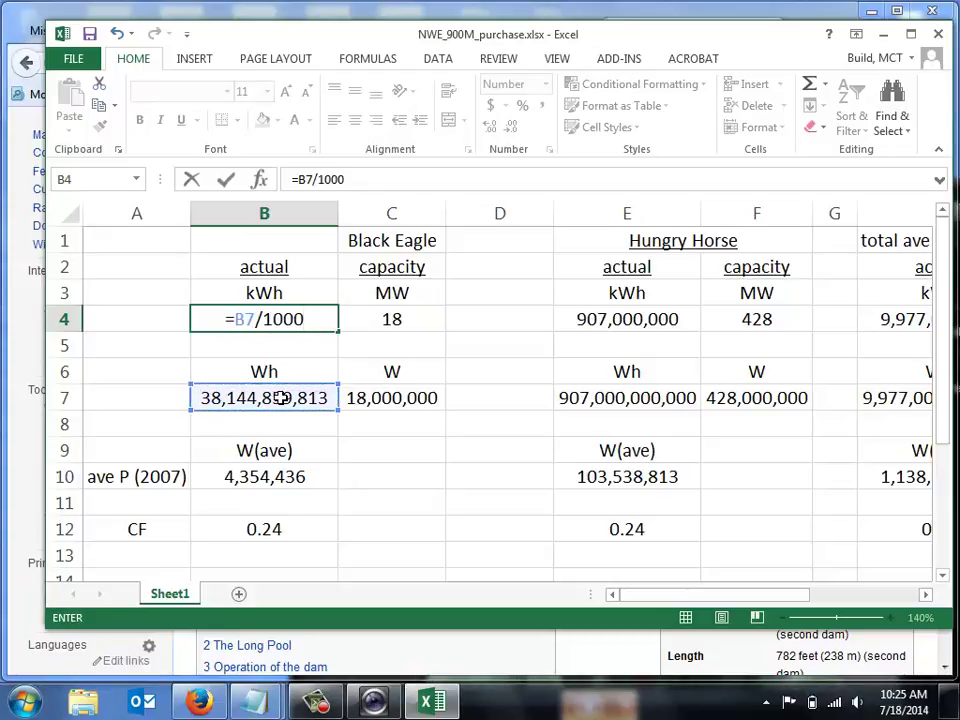
key(Return)
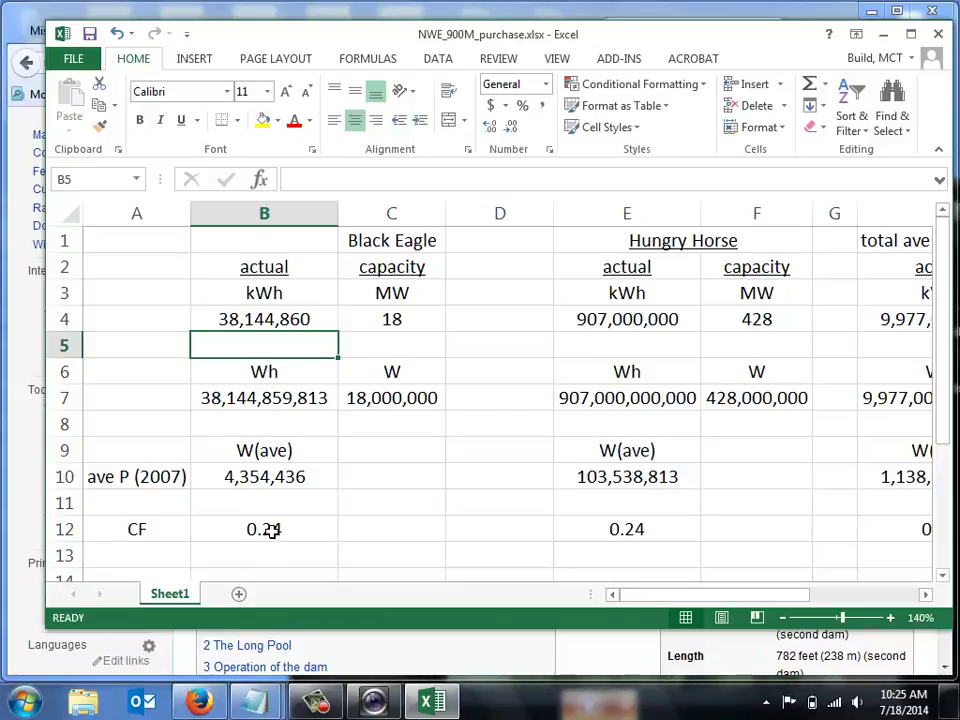
- Review the total estimate and cost-per-watt columns, and narrow blank column D between the Black Eagle and Hungry Horse data
drag(660, 597, 770, 608)
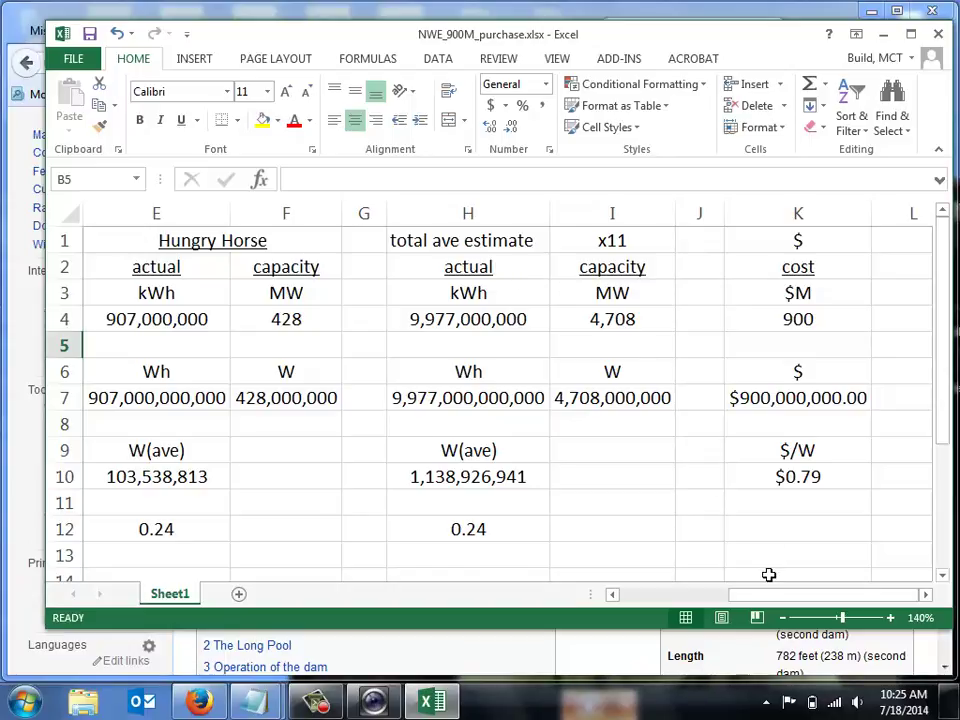
drag(776, 597, 668, 597)
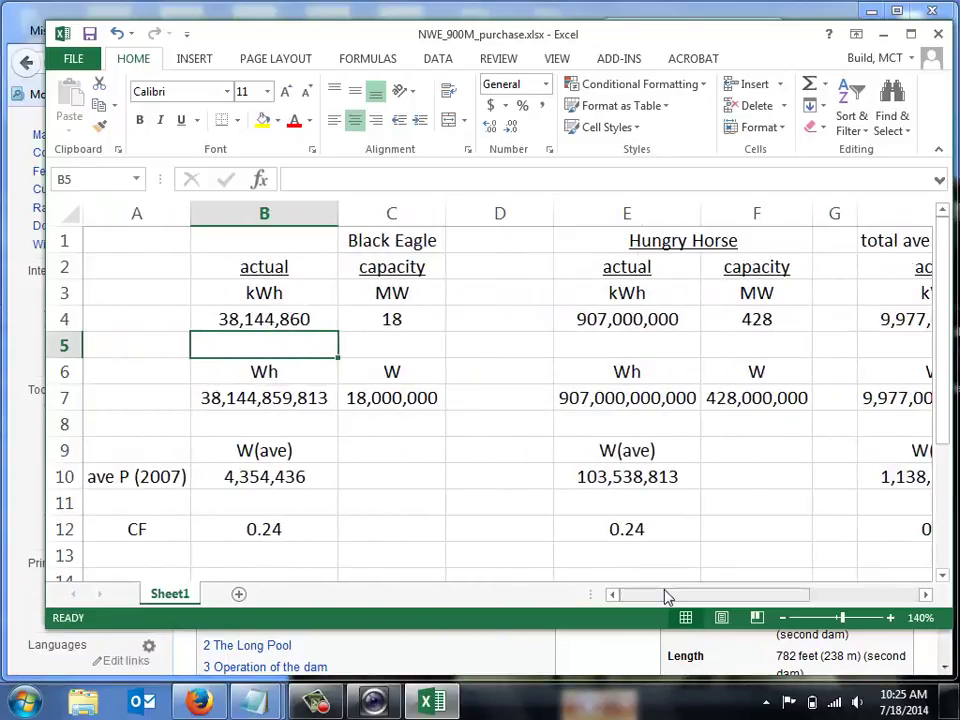
drag(551, 226, 515, 216)
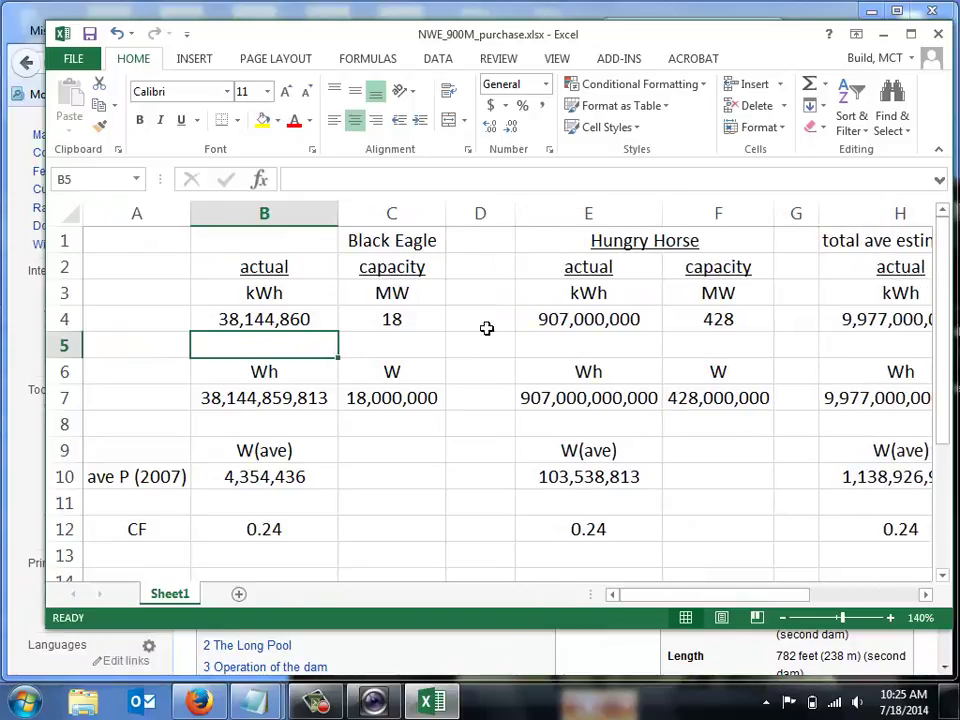
click(317, 701)
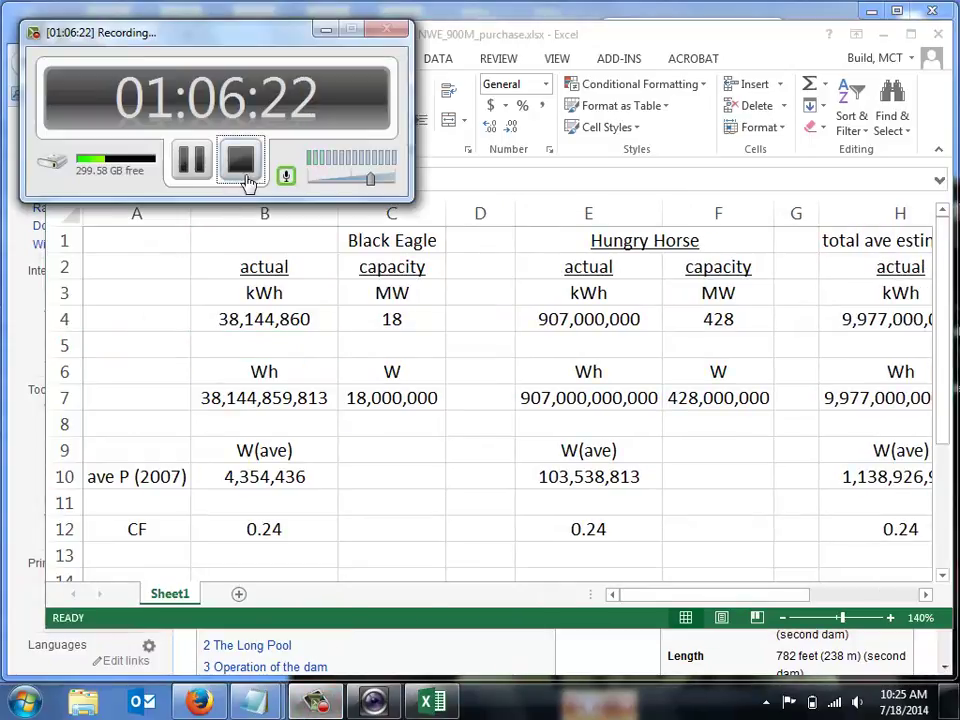